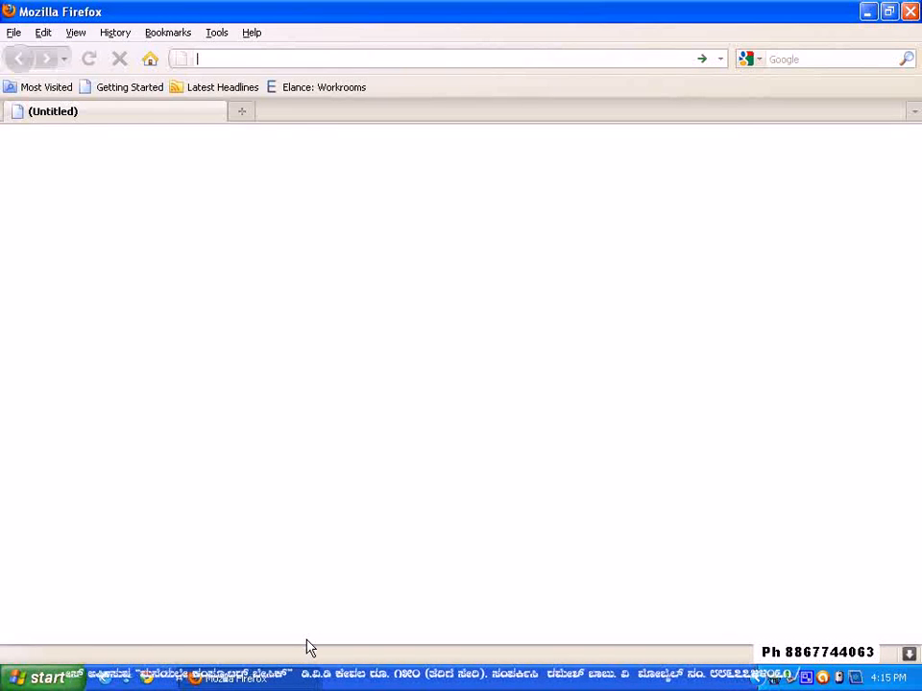
pyautogui.write('l')
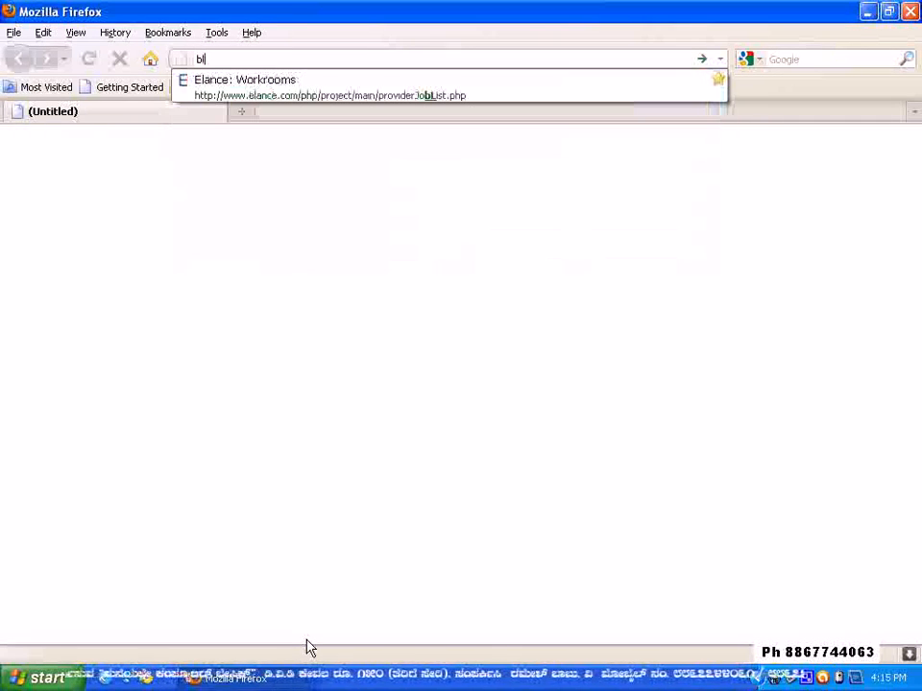
pyautogui.write('ogger')
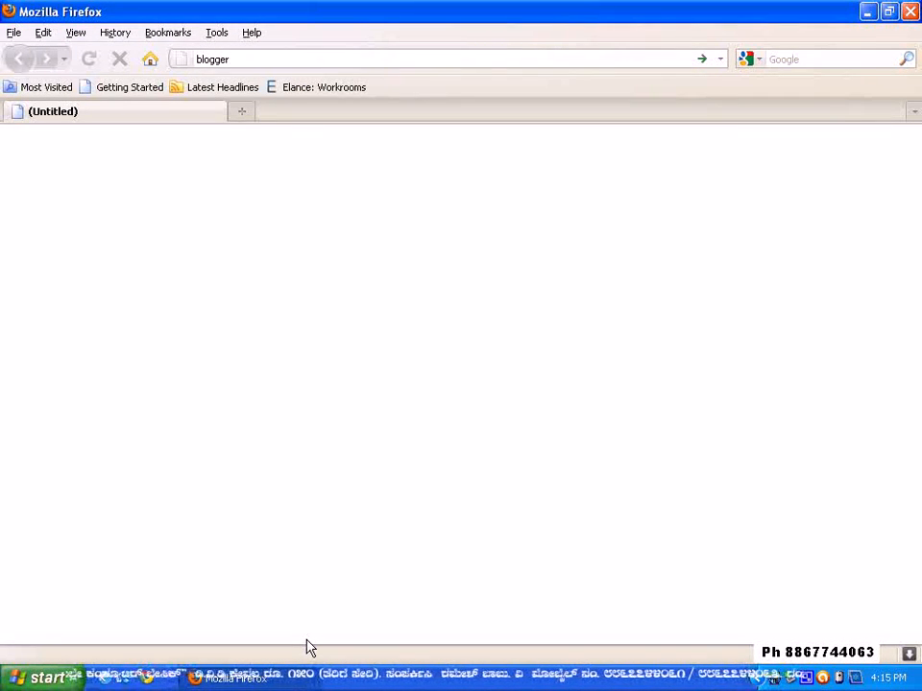
pyautogui.hotkey('ctrl', 'Return')
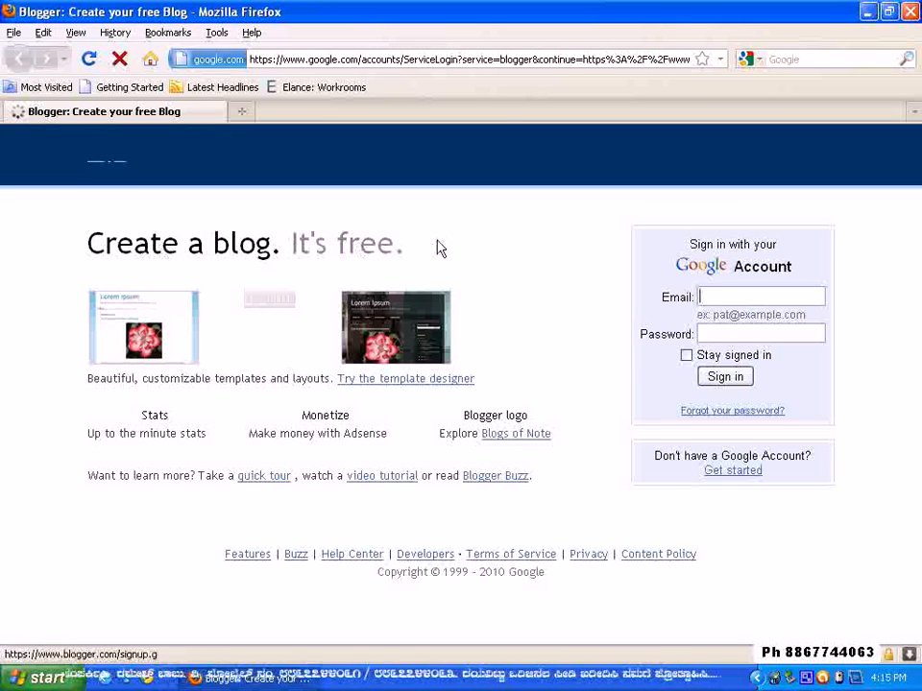
# Sign in to Blogger with the Google account email and password, and decline to have the browser remember the password
pyautogui.click(754, 301)
pyautogui.write('mac')
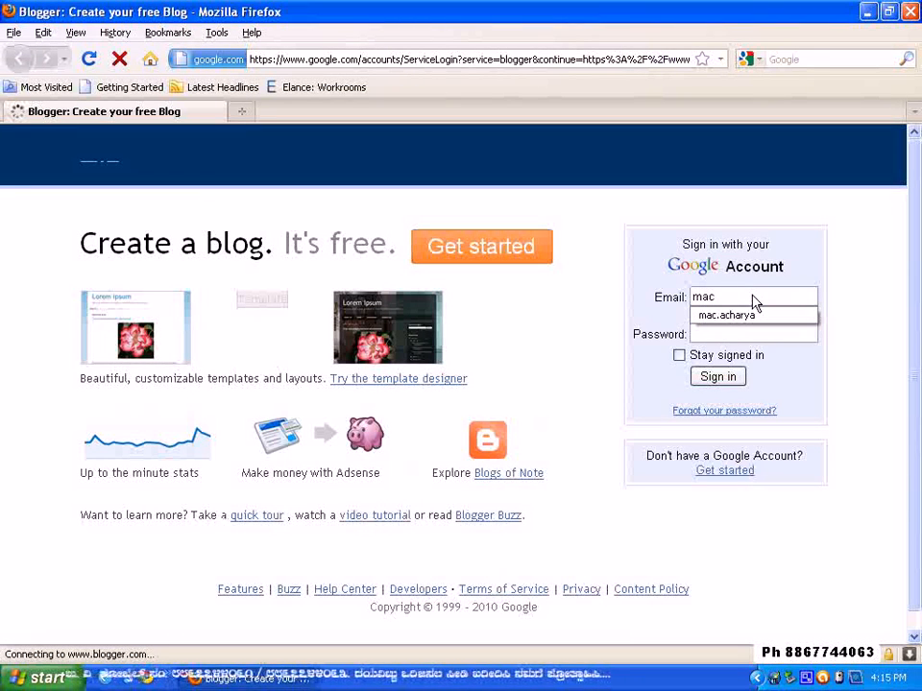
pyautogui.press('BackSpace')
pyautogui.press('BackSpace')
pyautogui.press('BackSpace')
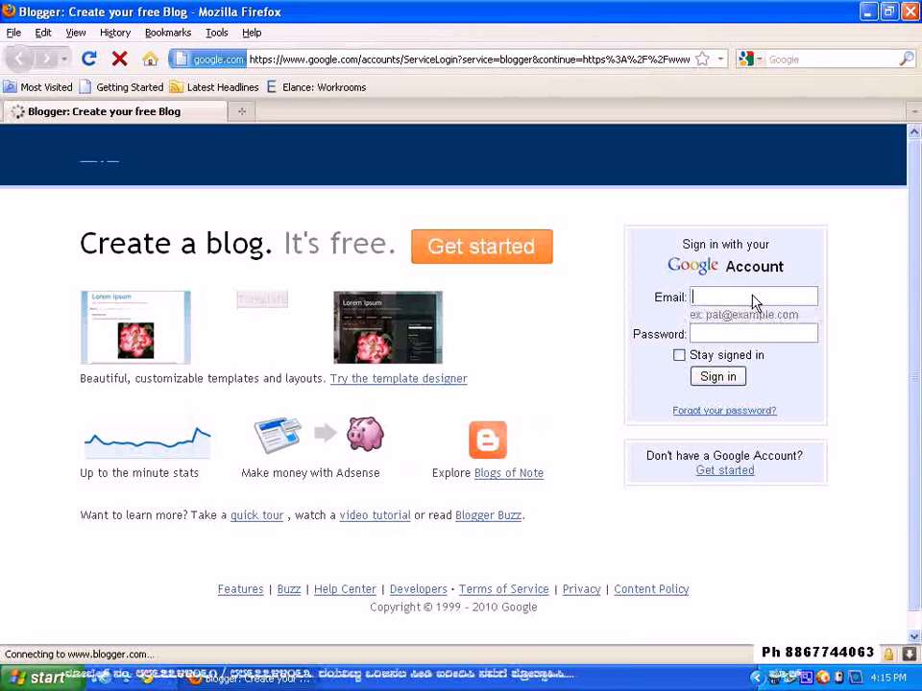
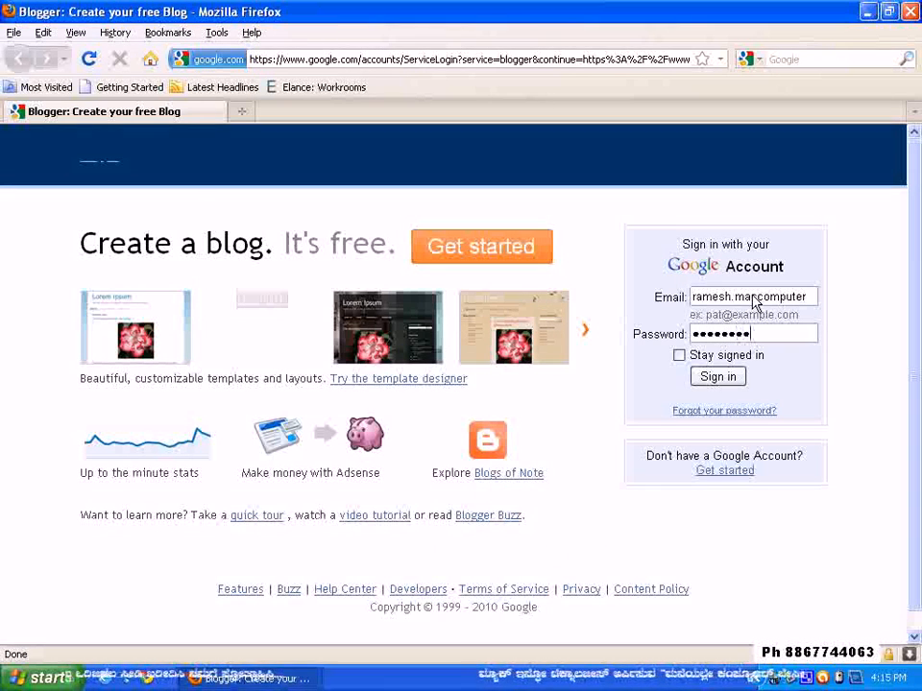
pyautogui.write('•')
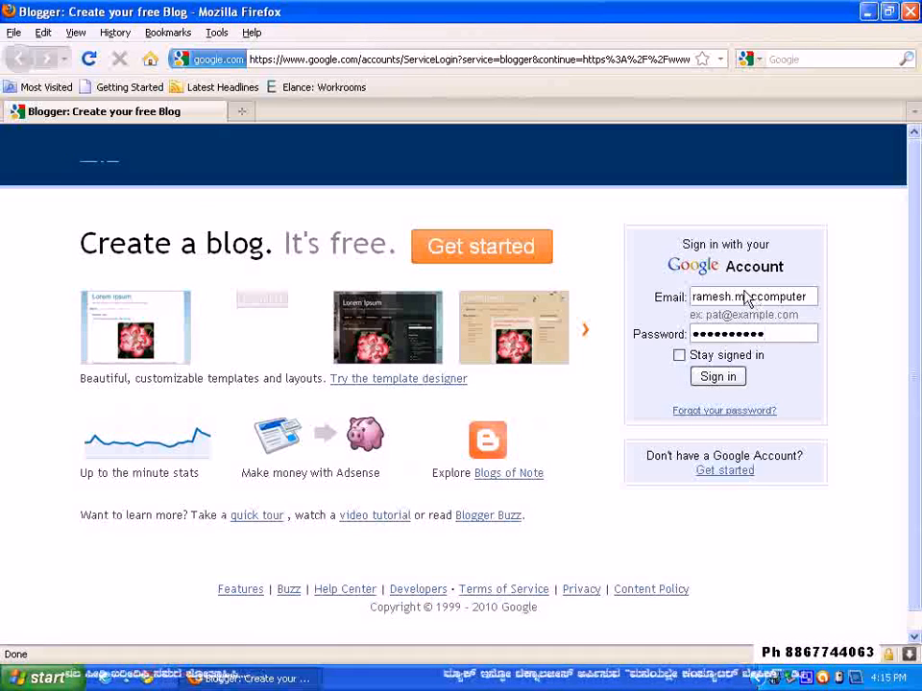
pyautogui.click(720, 377)
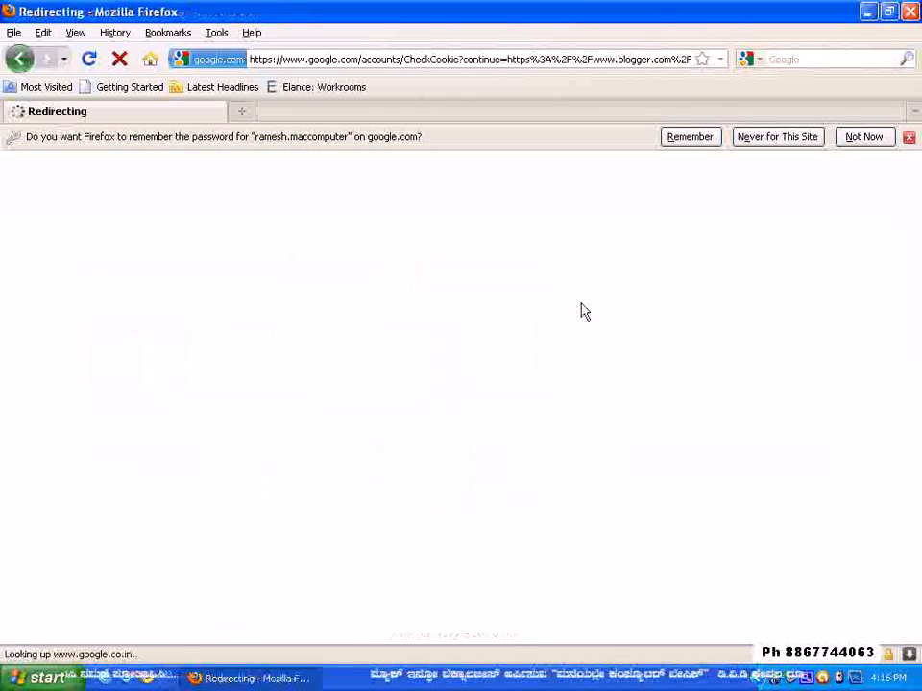
pyautogui.click(863, 137)
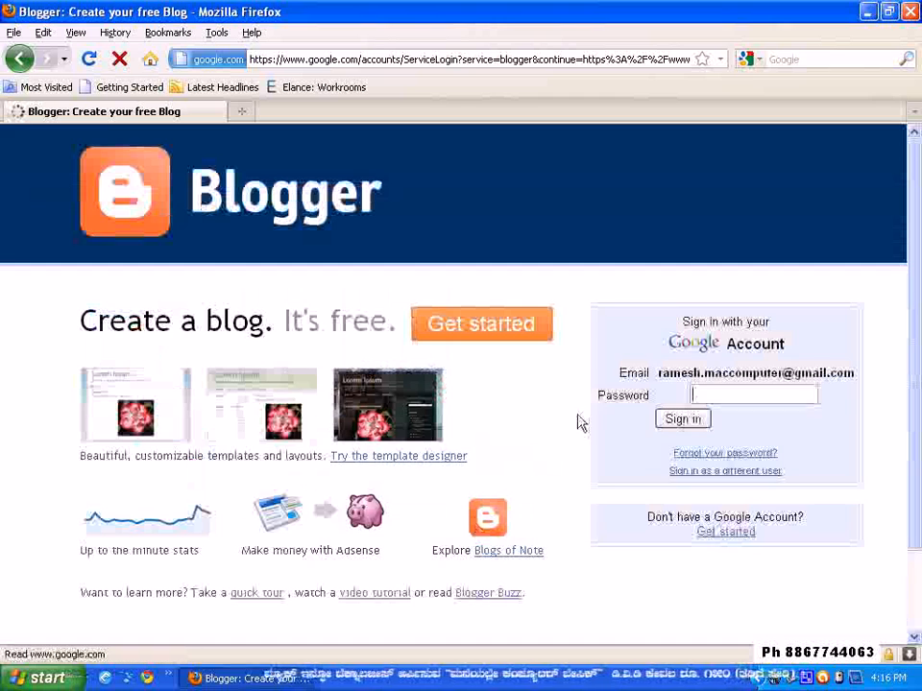
# Enter the Google account password again and sign in to Blogger
pyautogui.click(726, 397)
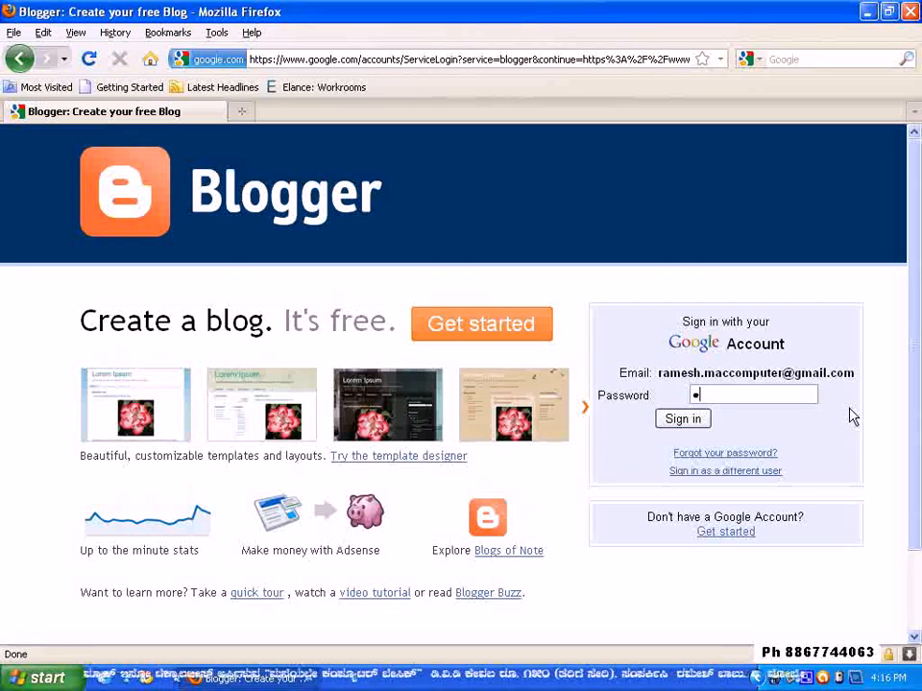
pyautogui.write('••')
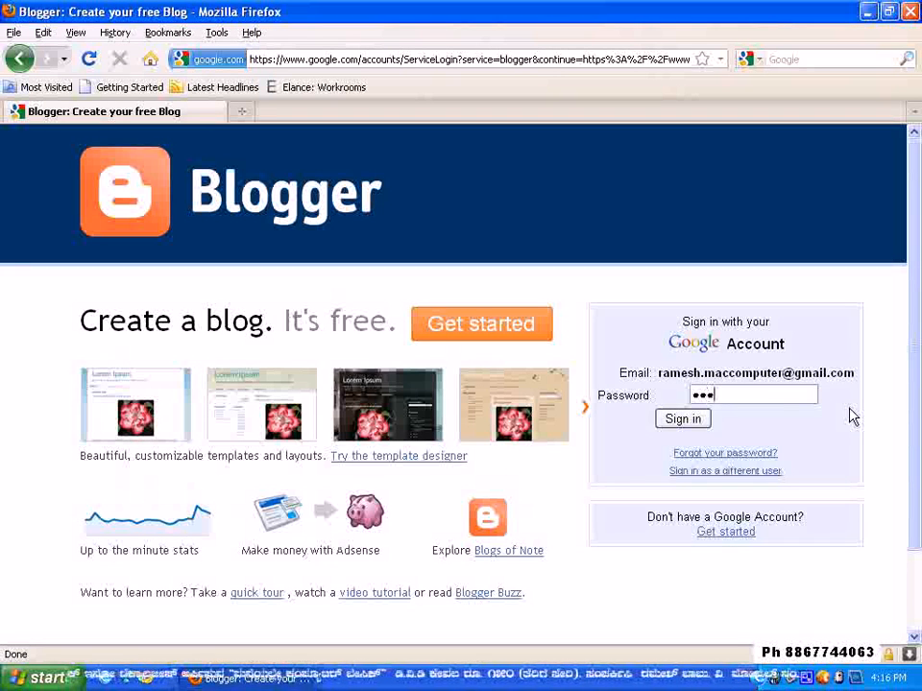
pyautogui.write('••')
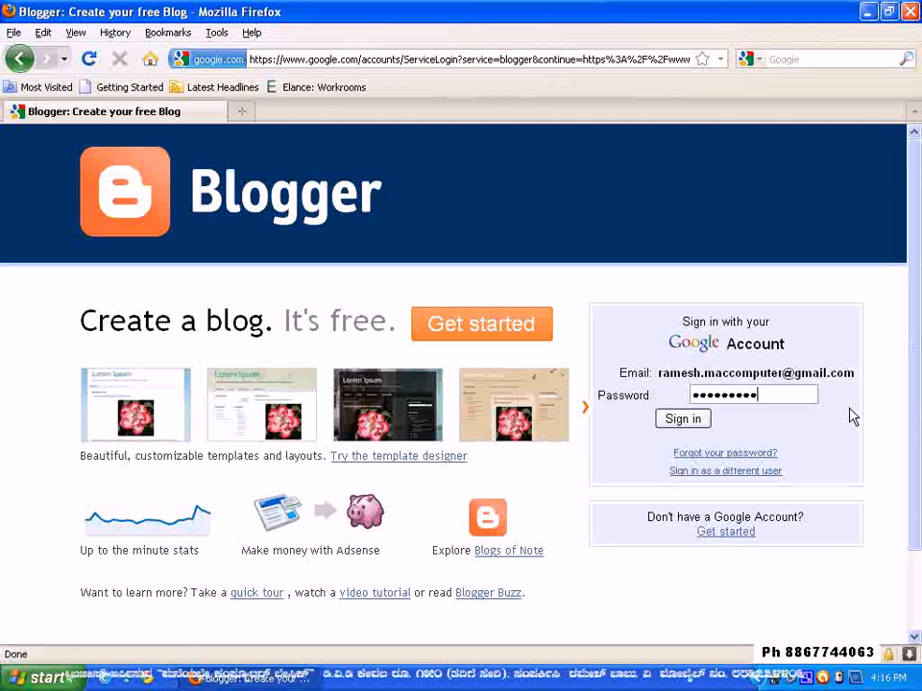
pyautogui.click(685, 422)
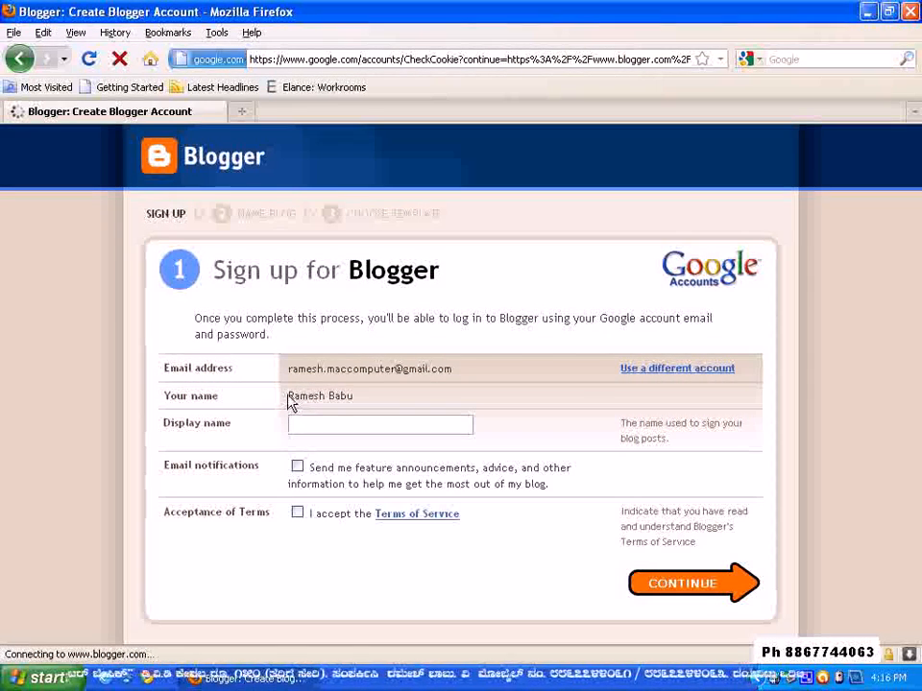
# Set the Blogger display name to "Mac Computer Education", accept the Terms of Service and continue the sign-up
pyautogui.moveTo(287, 397); pyautogui.dragTo(371, 397)
pyautogui.click(405, 394)
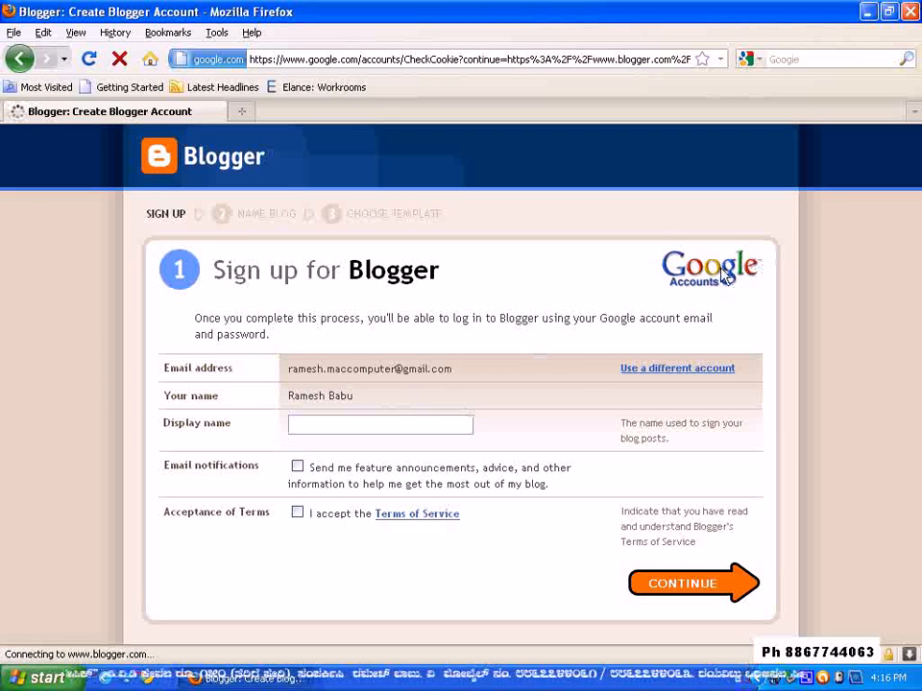
pyautogui.click(352, 434)
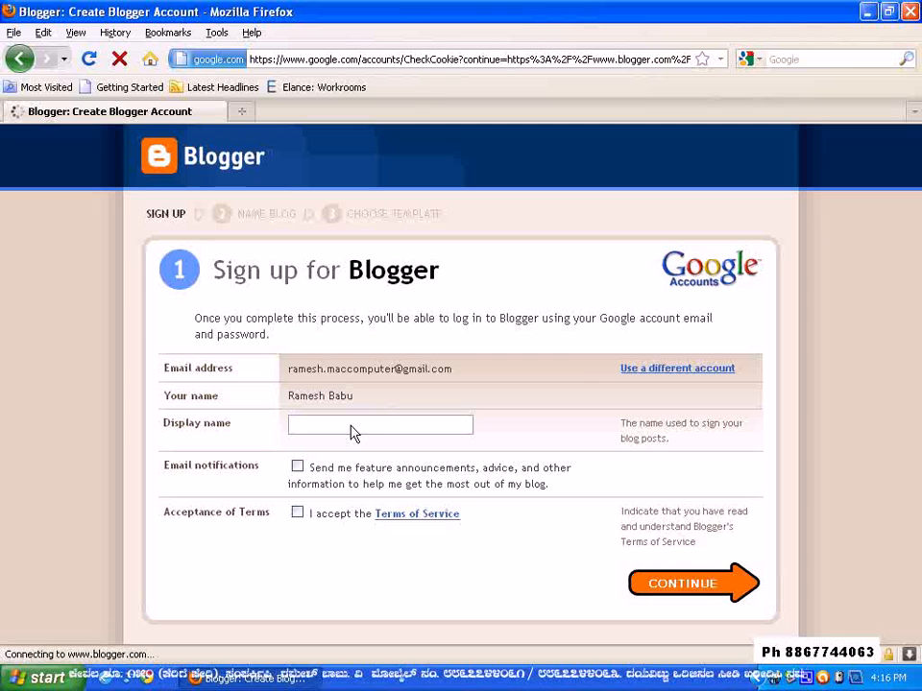
pyautogui.write('Mac')
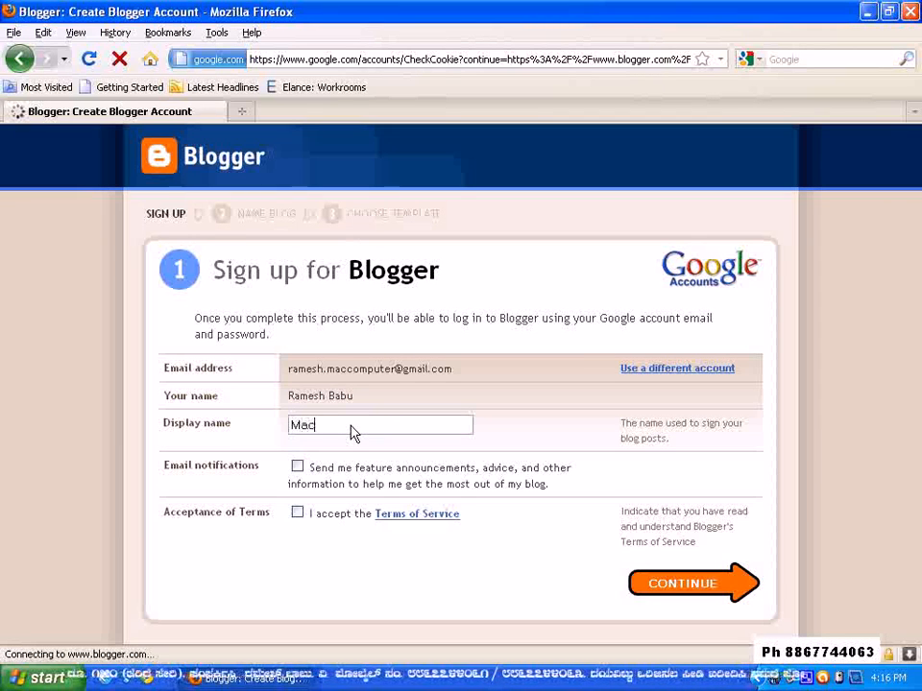
pyautogui.write(' Computer Educ')
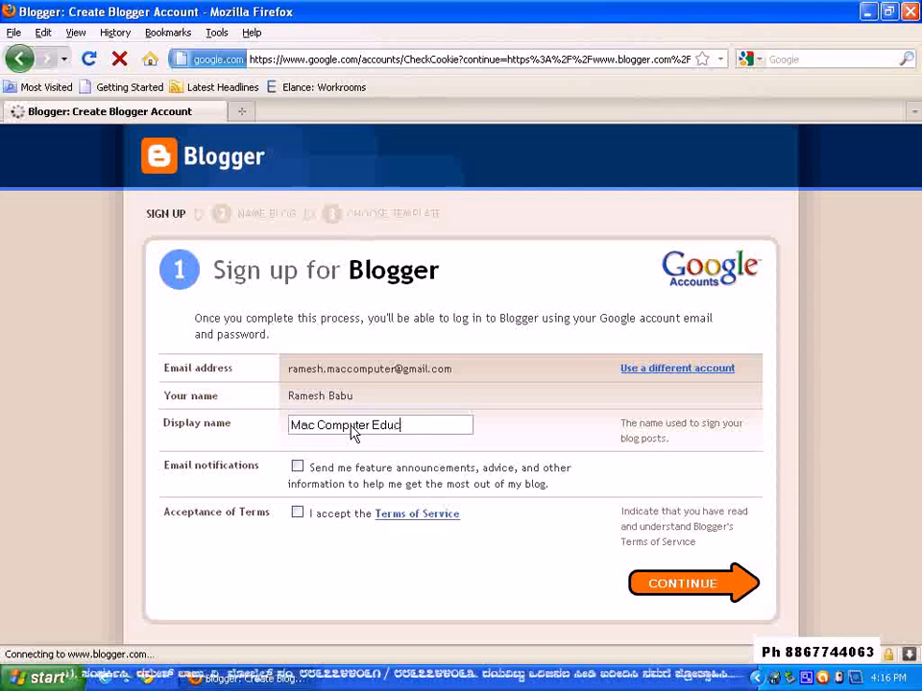
pyautogui.write('ation')
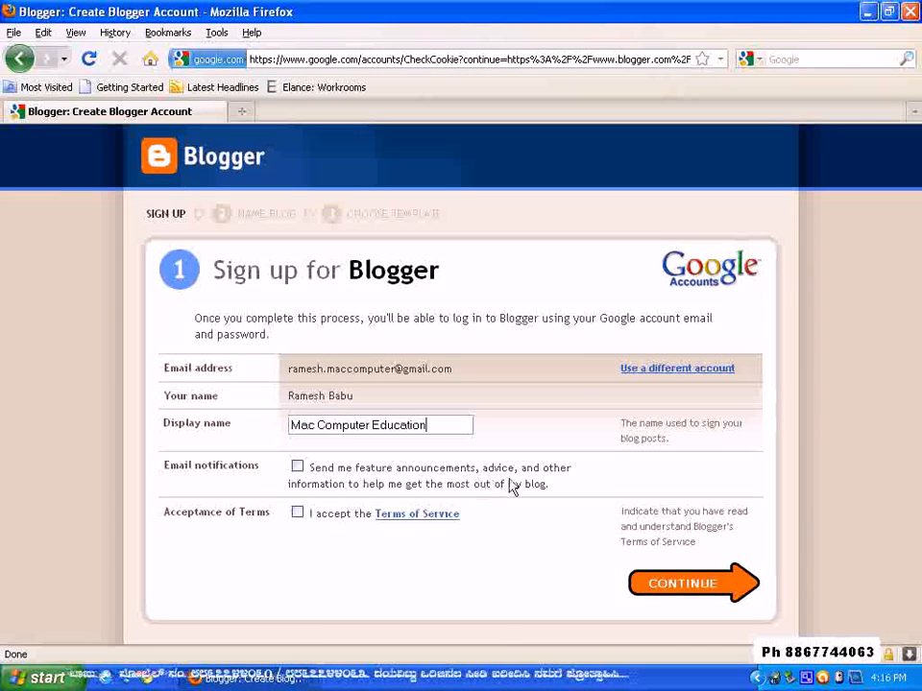
pyautogui.click(297, 515)
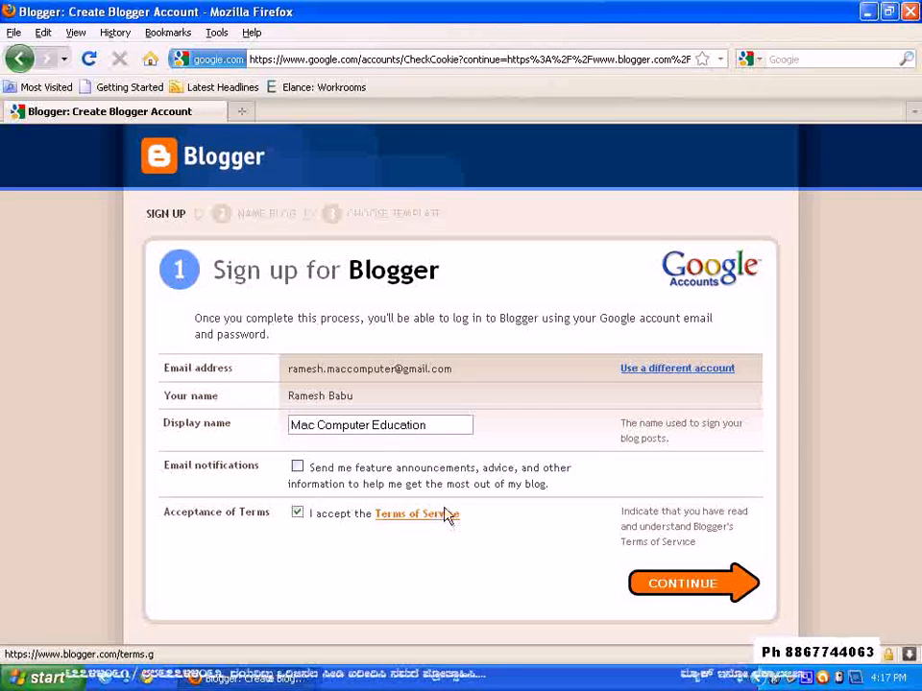
pyautogui.click(667, 587)
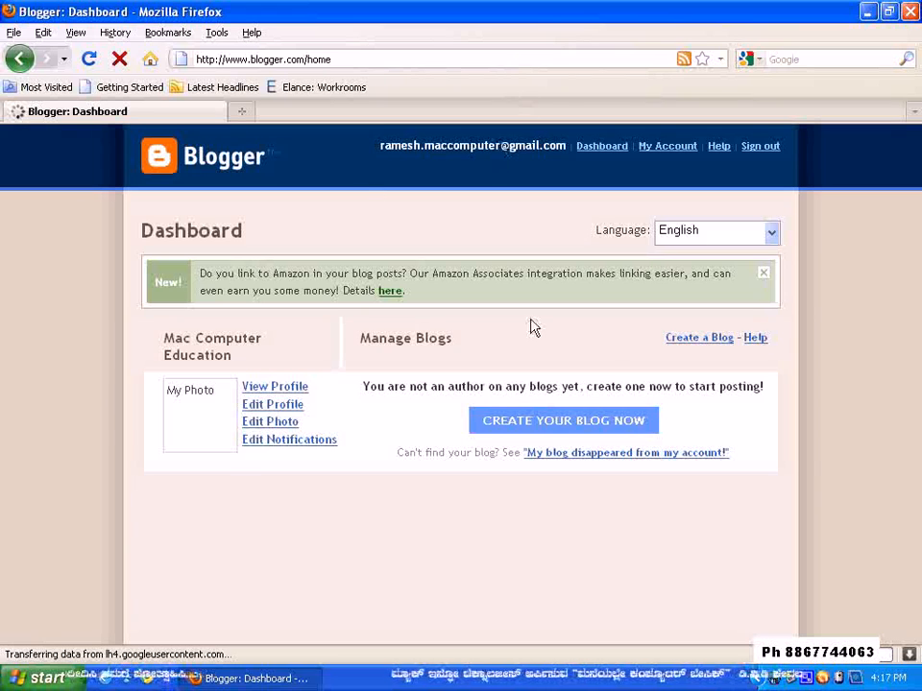
# Upload the image file "sid" from the Desk folder as the profile photo
pyautogui.click(280, 429)
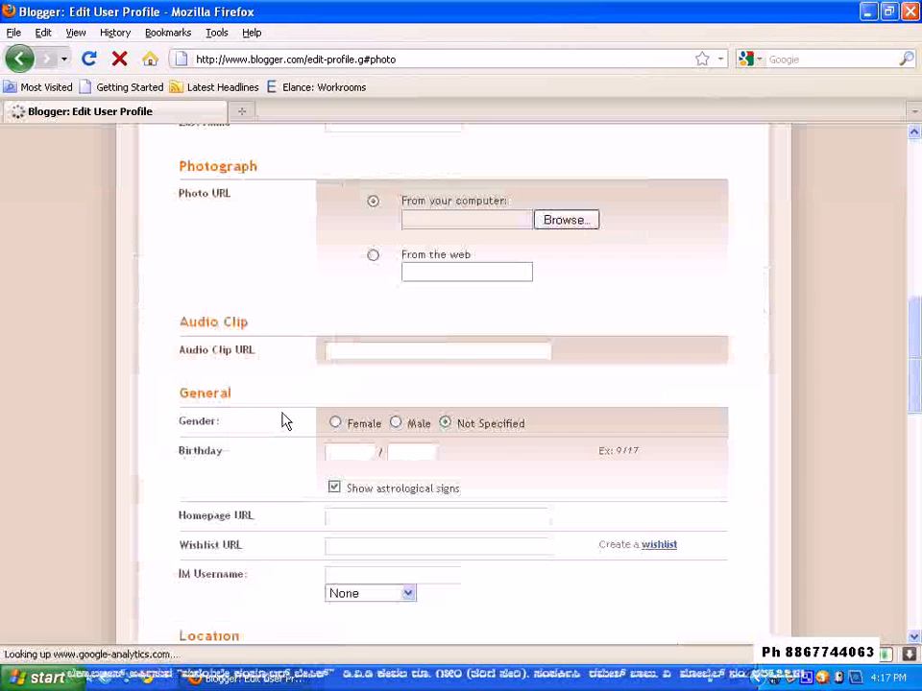
pyautogui.click(563, 219)
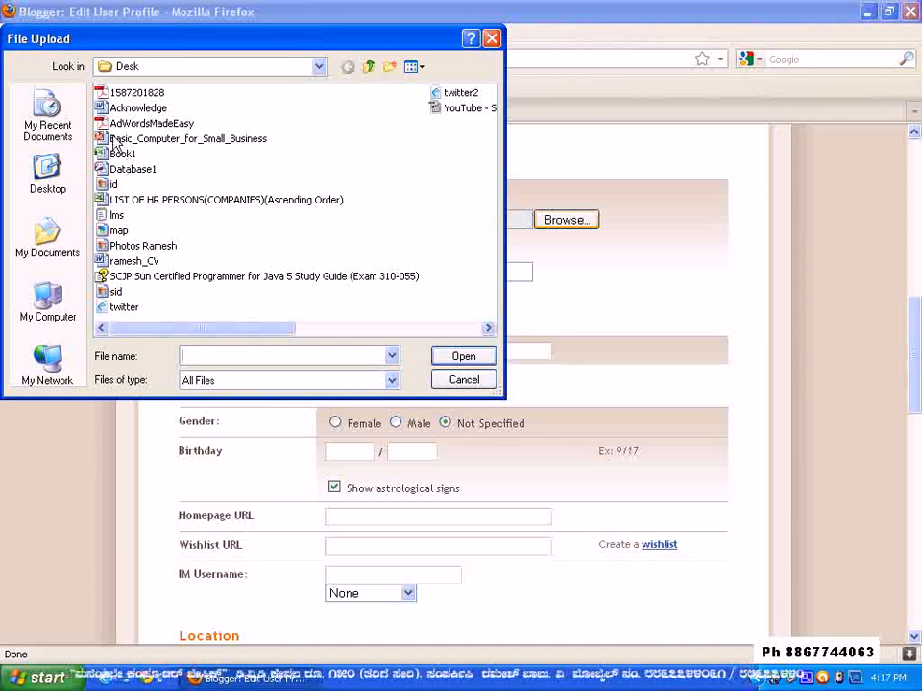
pyautogui.click(116, 291)
pyautogui.click(452, 361)
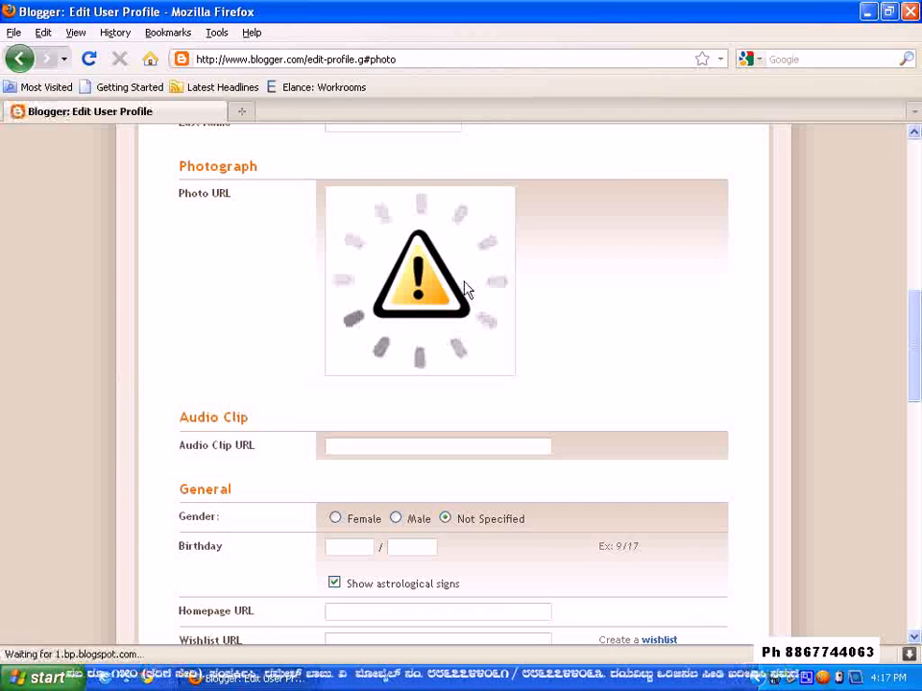
# Set the profile privacy to show the email address, and switch the real name display on and back off
pyautogui.scroll(10, 526, 296)
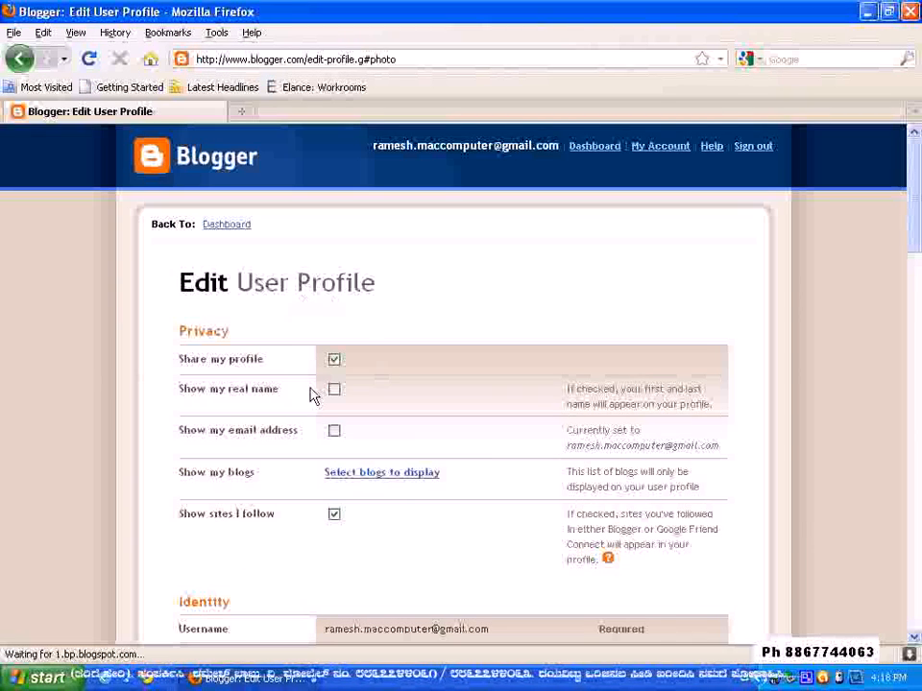
pyautogui.click(334, 431)
pyautogui.click(334, 389)
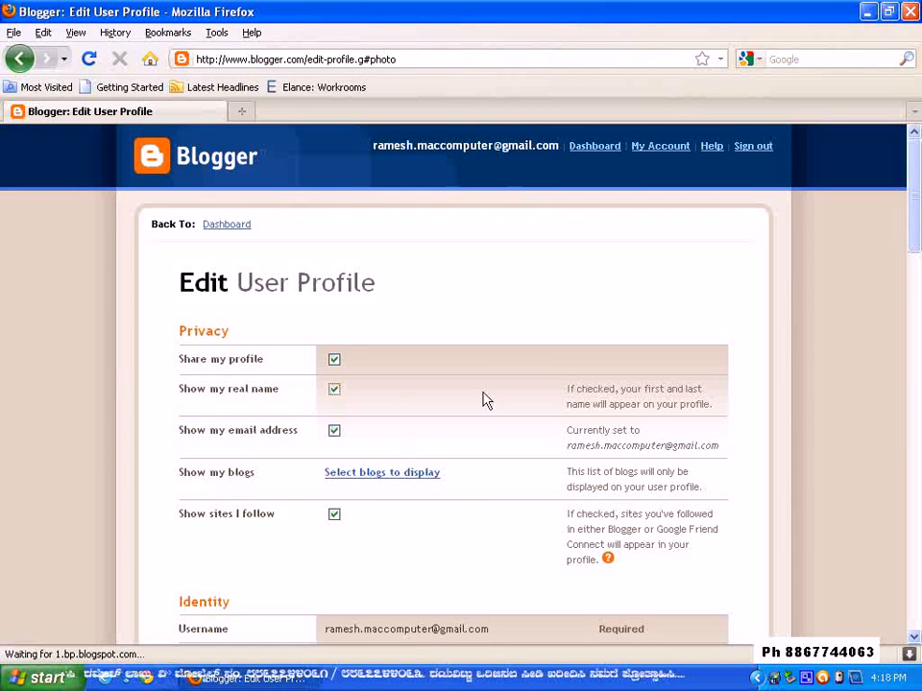
pyautogui.scroll(-6, 480, 398)
pyautogui.scroll(6, 483, 398)
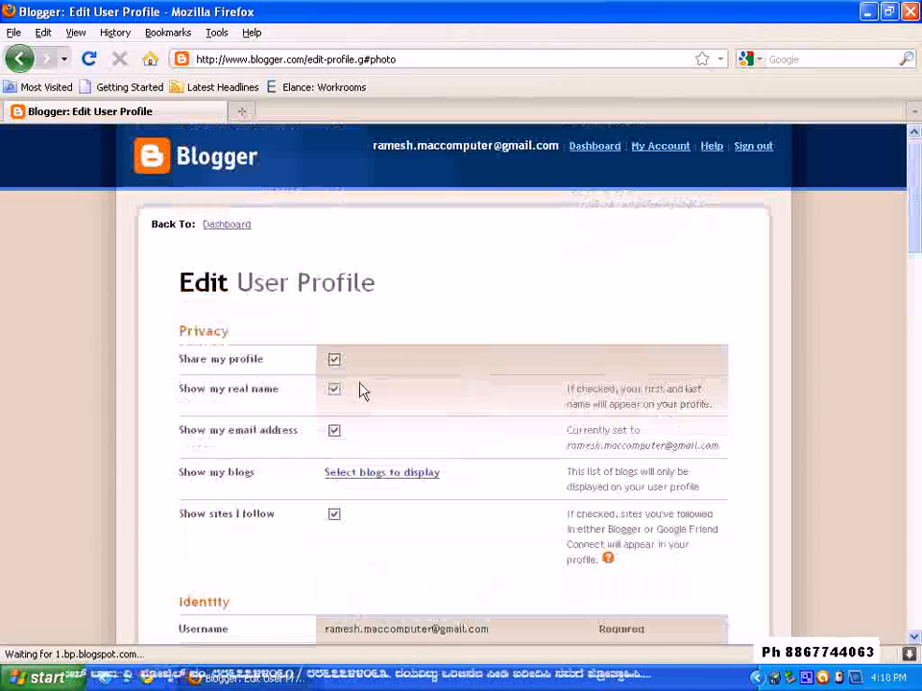
pyautogui.click(335, 392)
# Set the profile's gender to Male and fill in the birthday's month and day
pyautogui.scroll(-4, 470, 390)
pyautogui.scroll(-14, 470, 389)
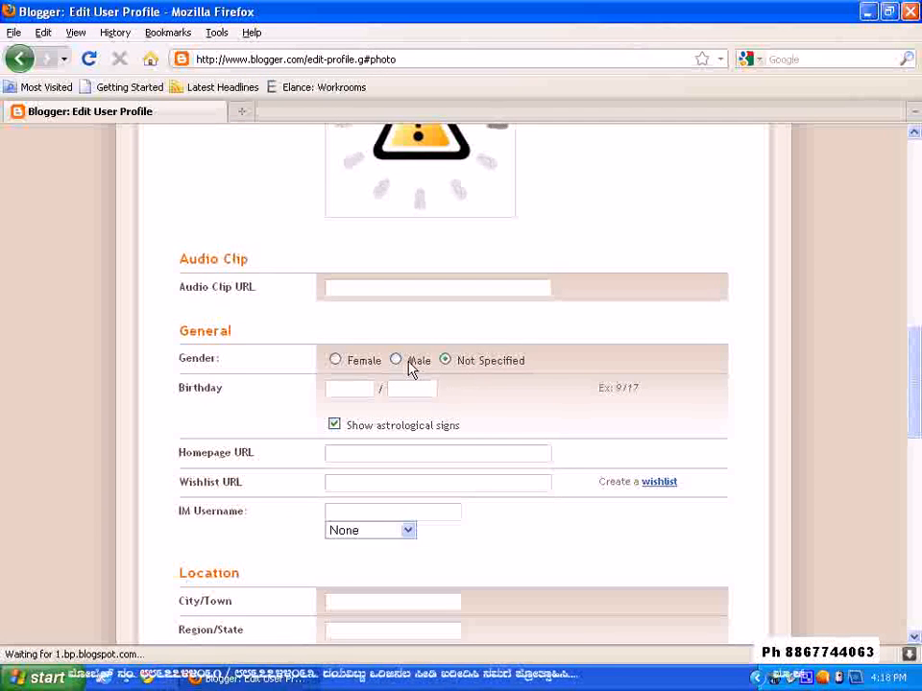
pyautogui.click(395, 360)
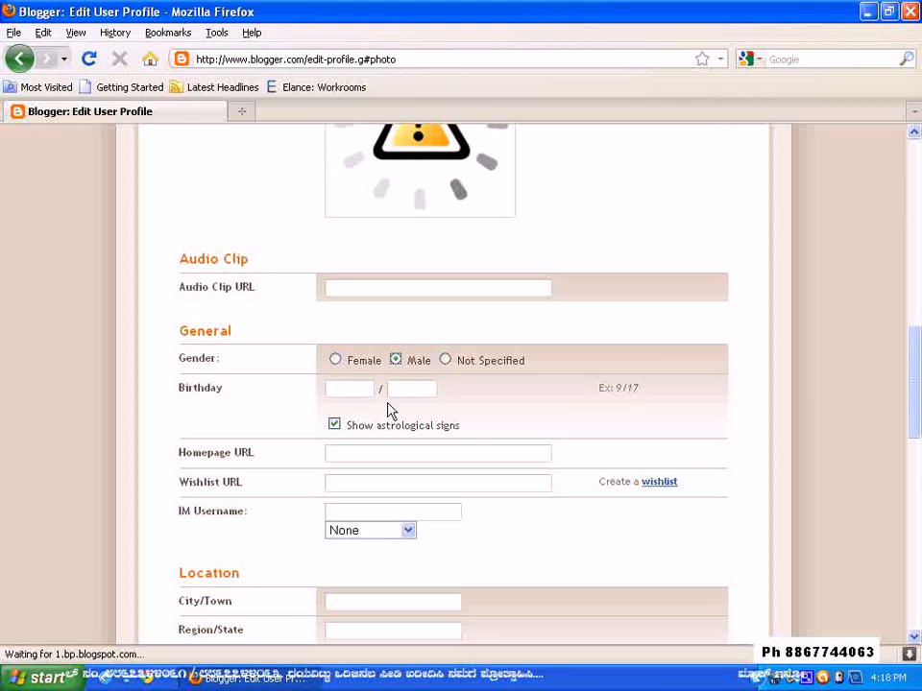
pyautogui.click(366, 393)
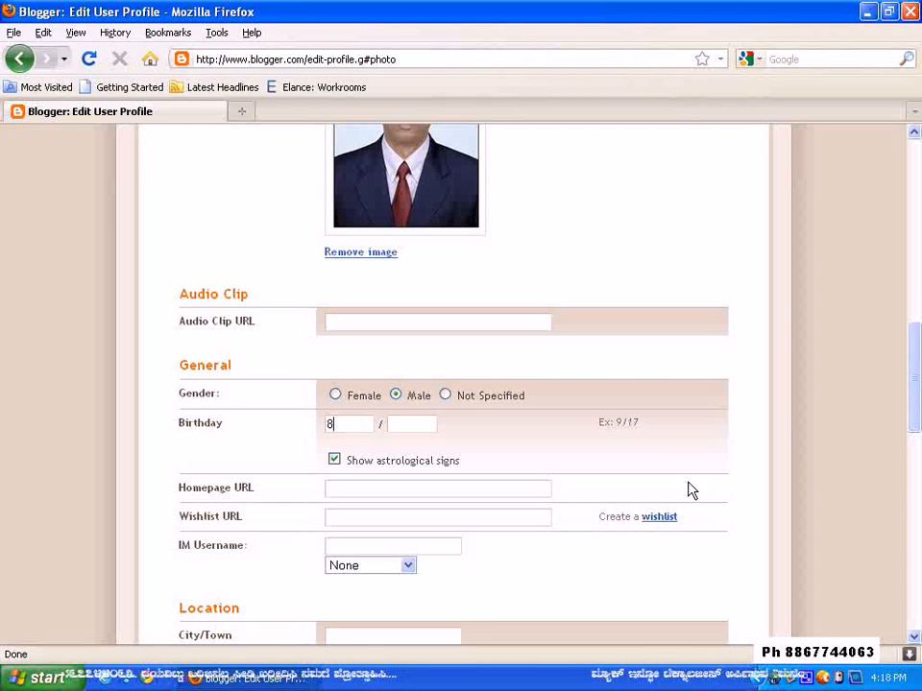
pyautogui.press('Tab')
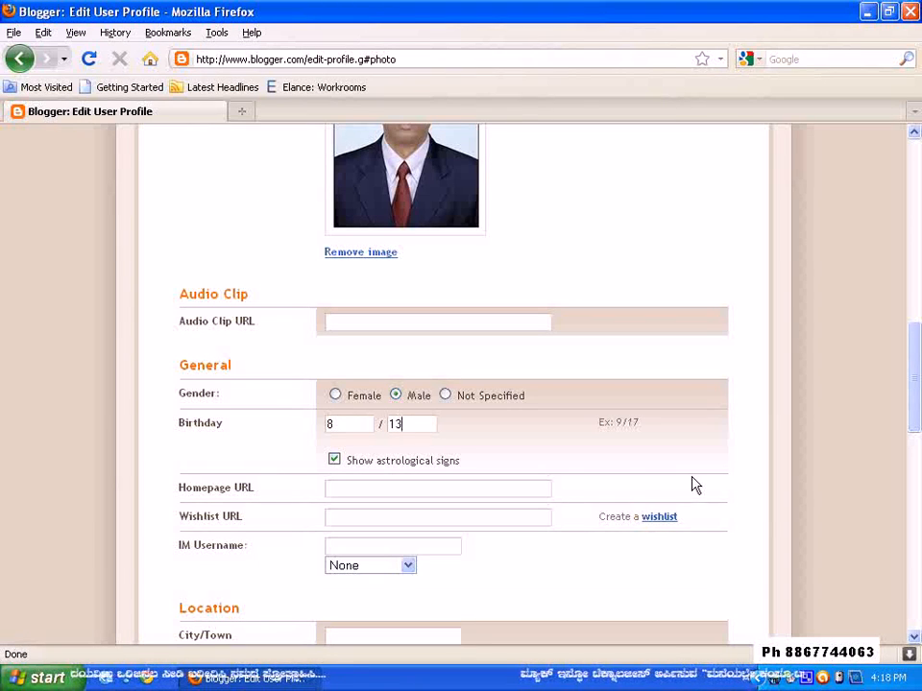
# Save the user profile, leaving the homepage and wishlist URLs and the remaining fields blank
pyautogui.scroll(-2, 561, 488)
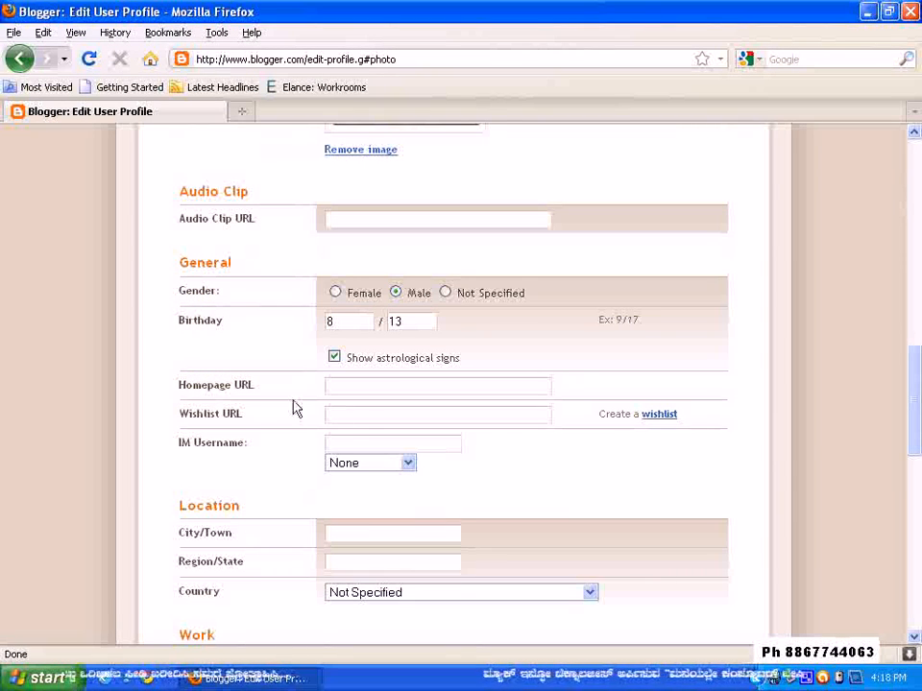
pyautogui.click(355, 387)
pyautogui.click(344, 421)
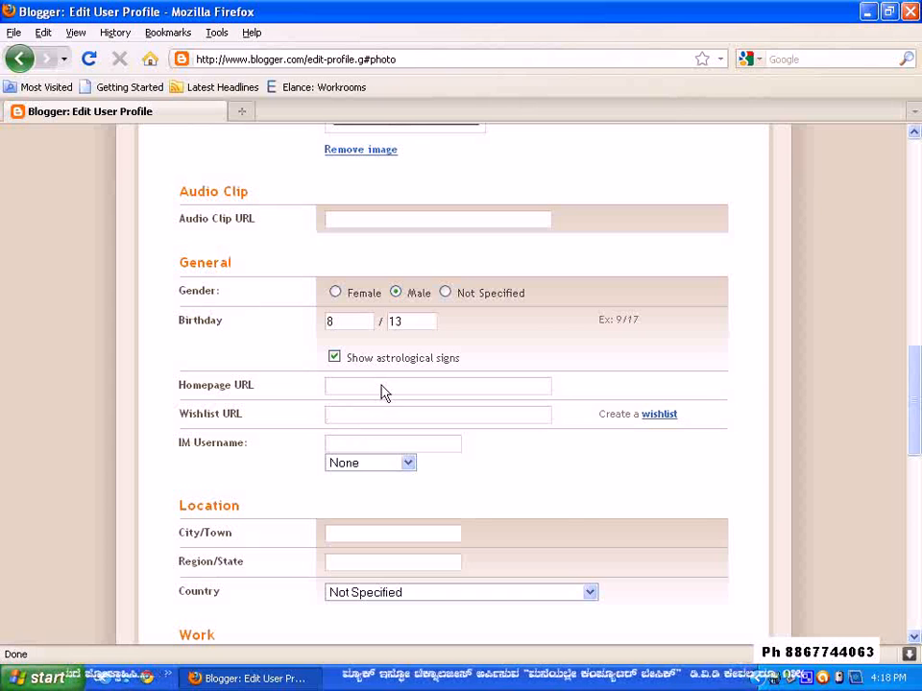
pyautogui.scroll(-12, 394, 410)
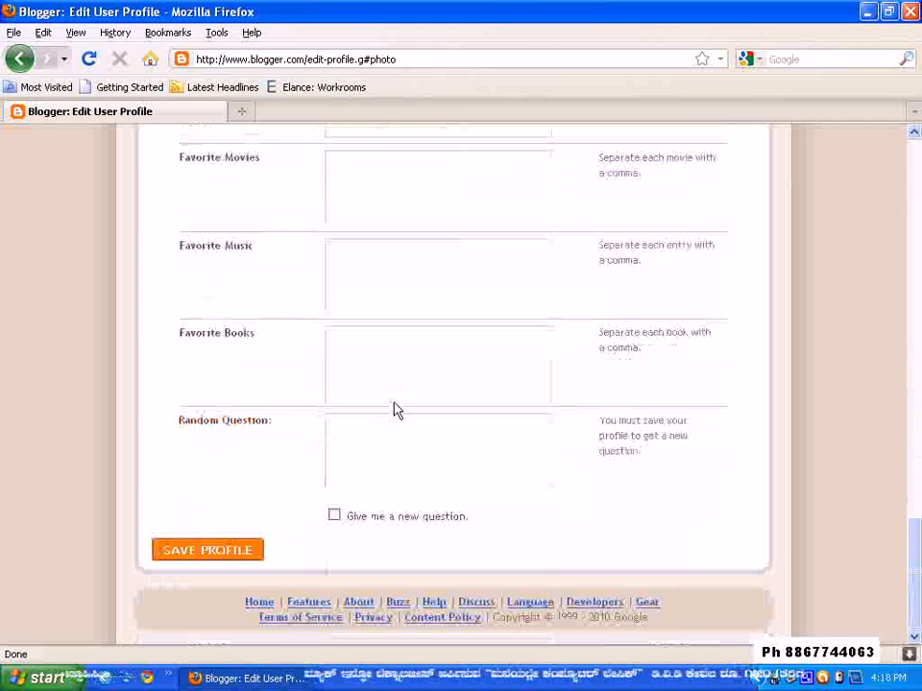
pyautogui.click(226, 553)
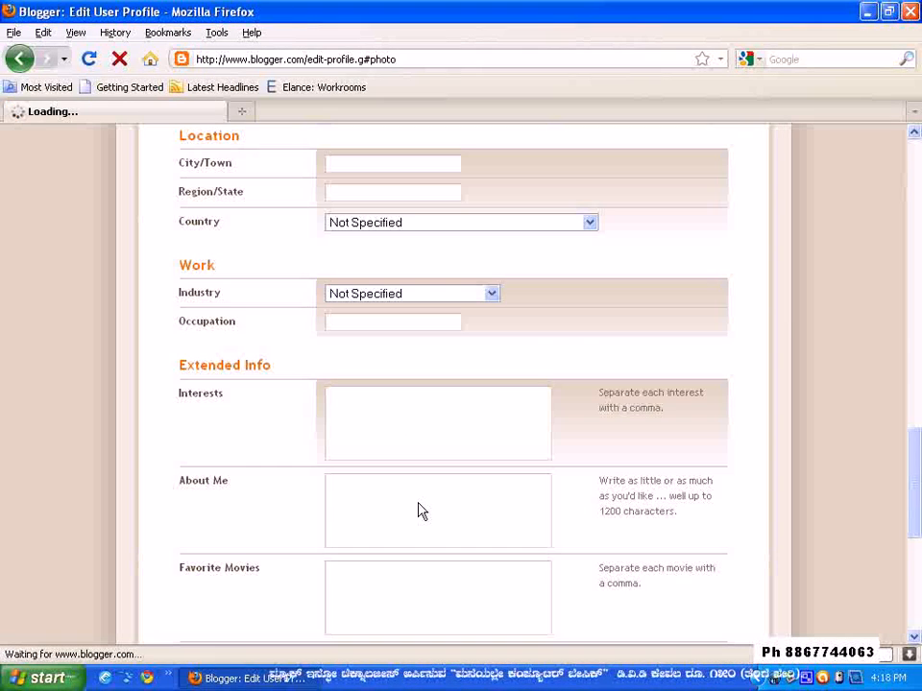
pyautogui.scroll(10, 417, 510)
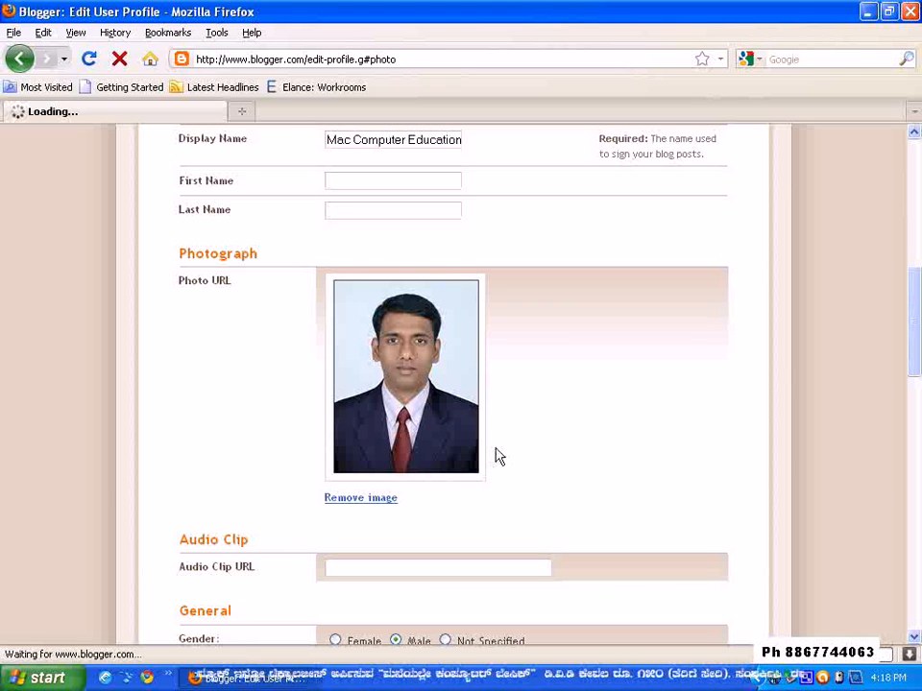
pyautogui.scroll(6, 486, 437)
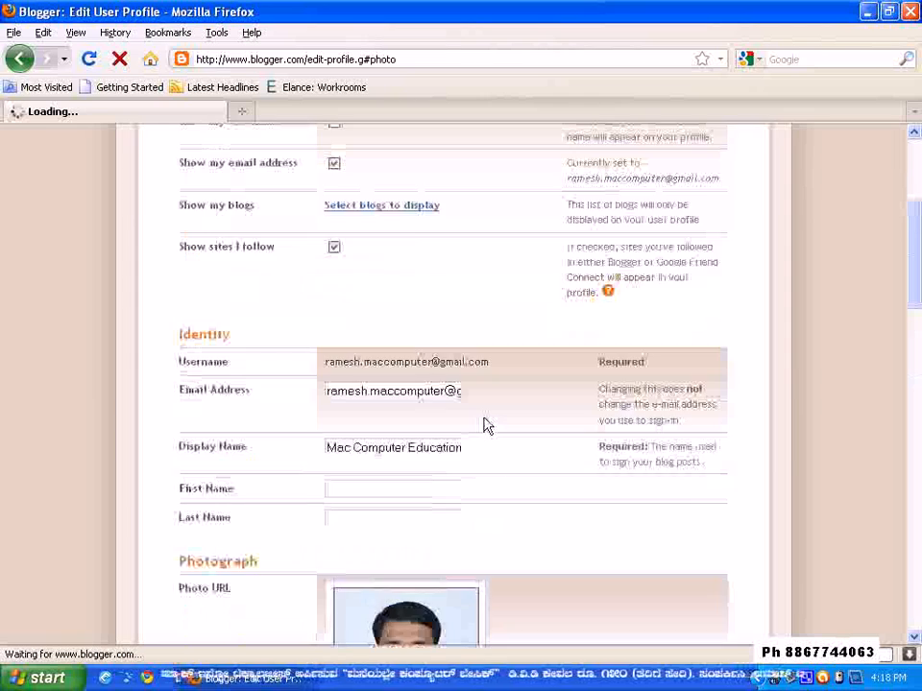
pyautogui.scroll(5, 486, 428)
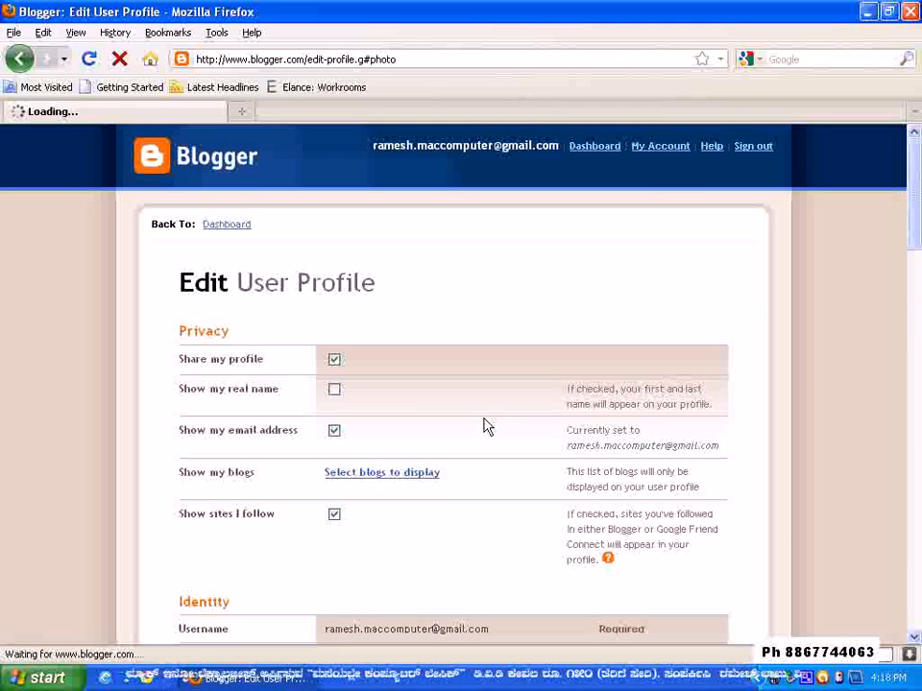
pyautogui.scroll(-12, 486, 423)
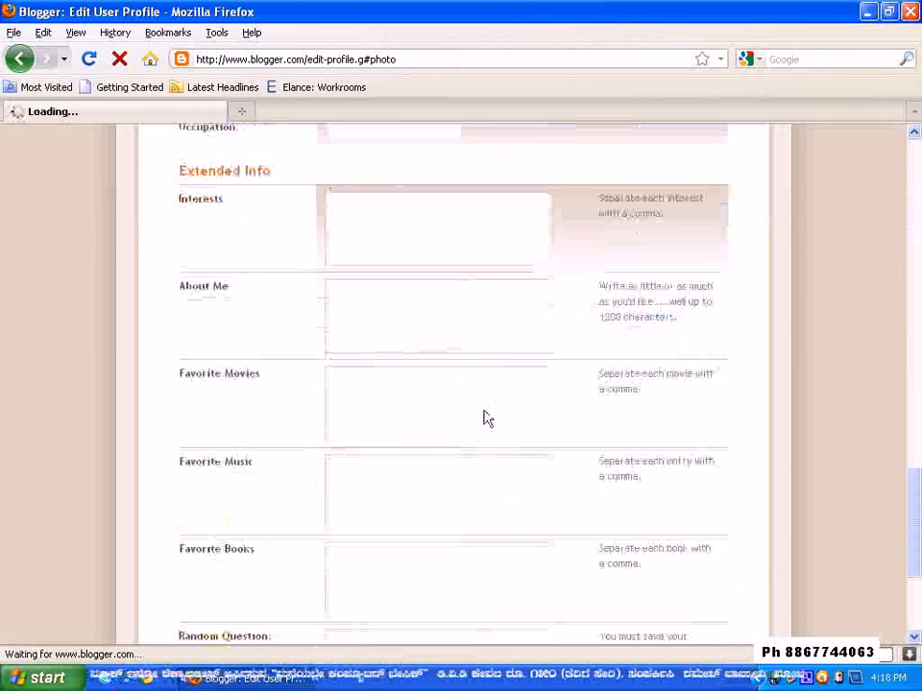
pyautogui.scroll(-5, 485, 418)
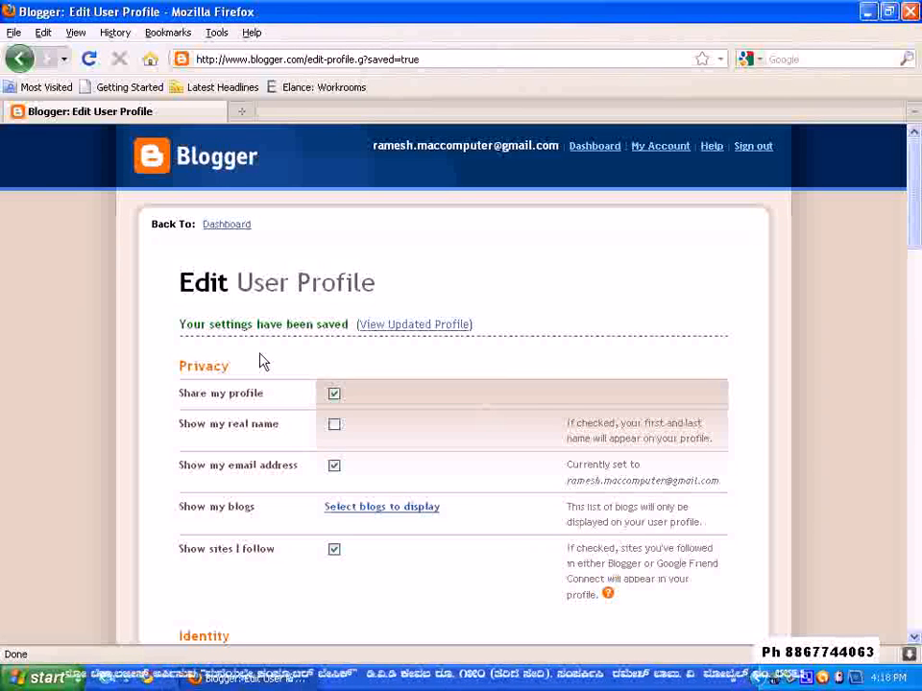
# Start creating a new blog from the dashboard and title it "Mac Computer Education"
pyautogui.click(241, 227)
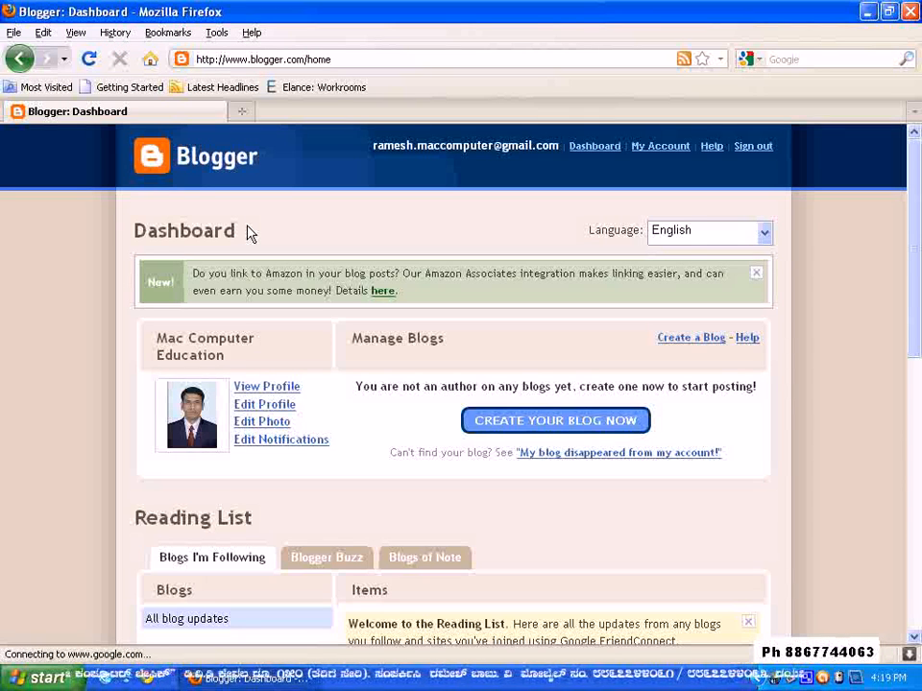
pyautogui.click(557, 422)
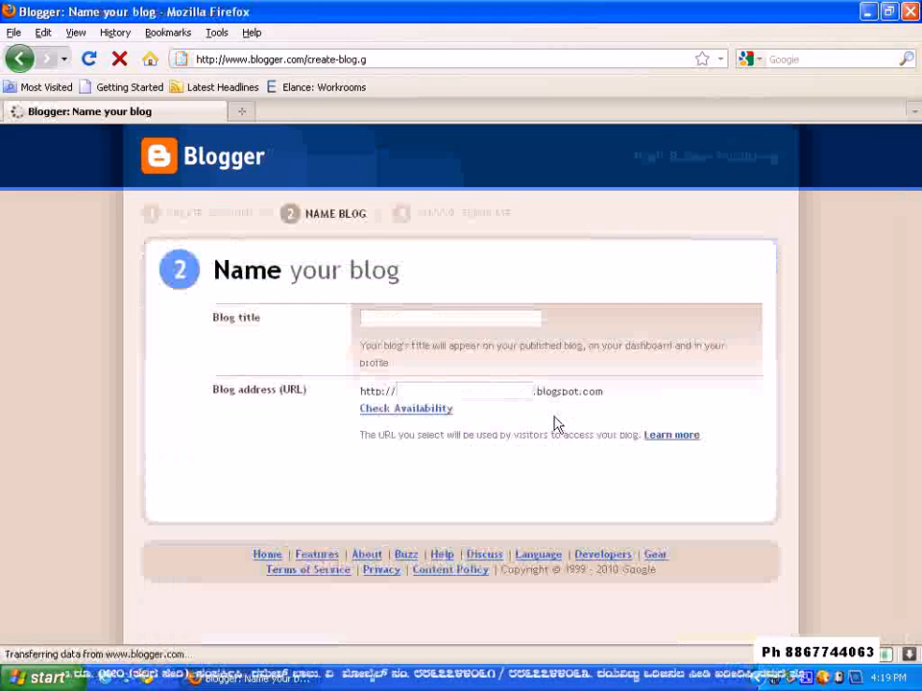
pyautogui.click(386, 322)
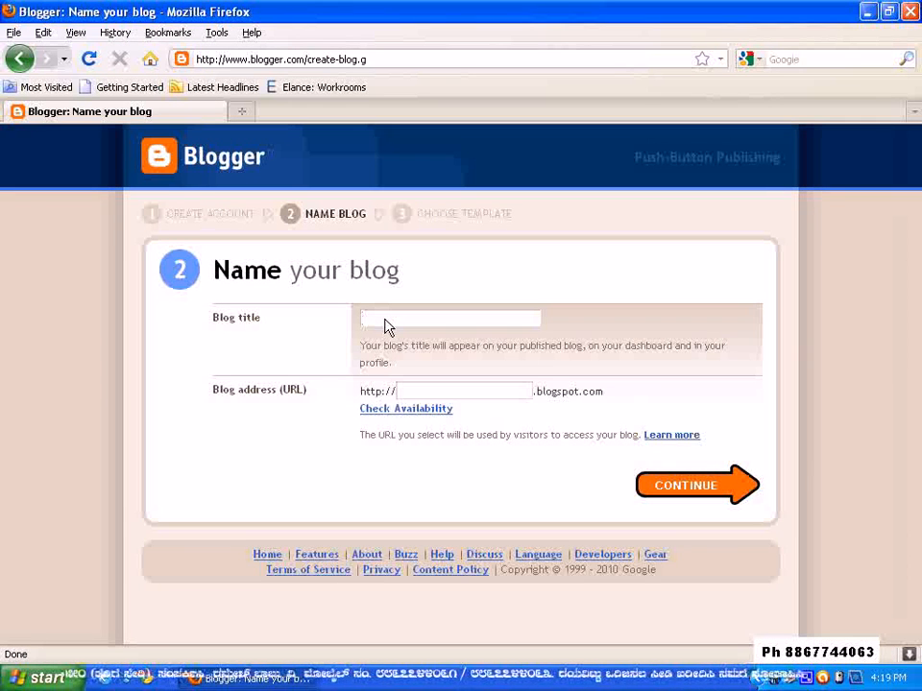
pyautogui.write('Mac')
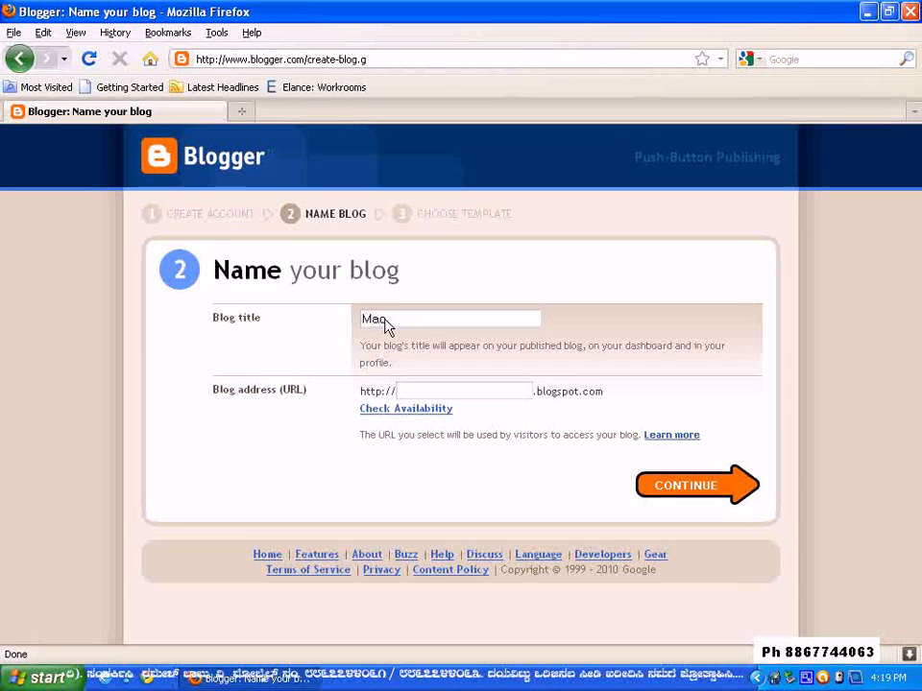
pyautogui.write(' Compu')
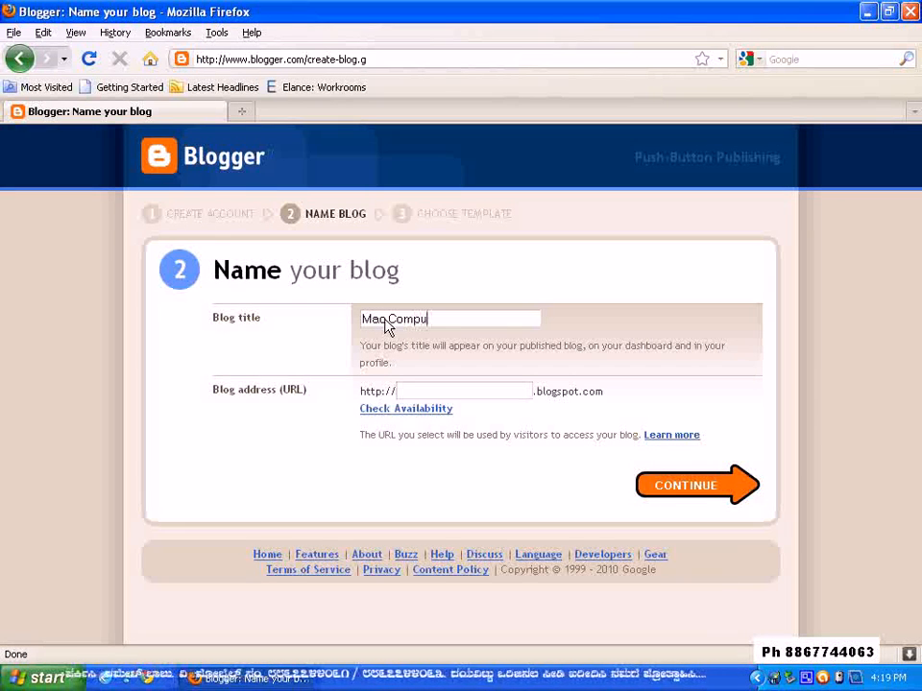
pyautogui.write('ter Education')
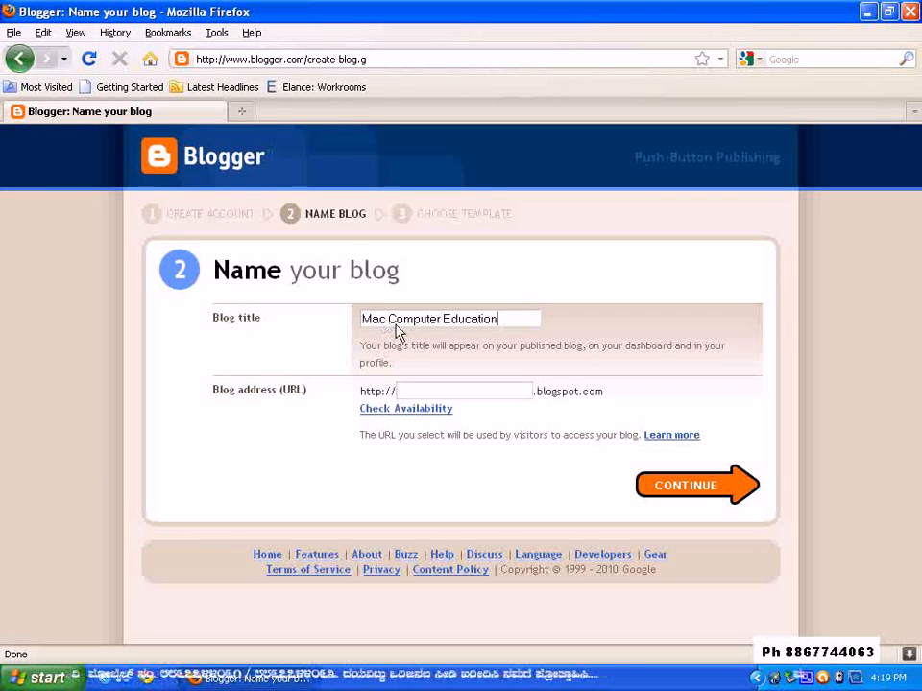
# Enter "maccomputer" as the blog address and check its availability
pyautogui.click(446, 394)
pyautogui.write('maccomputer')
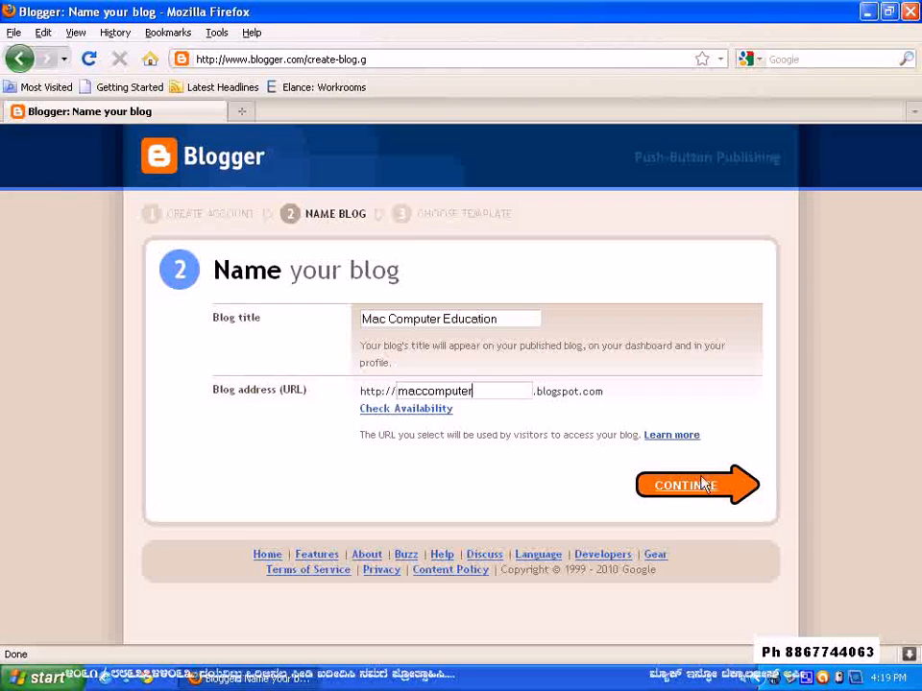
pyautogui.click(425, 410)
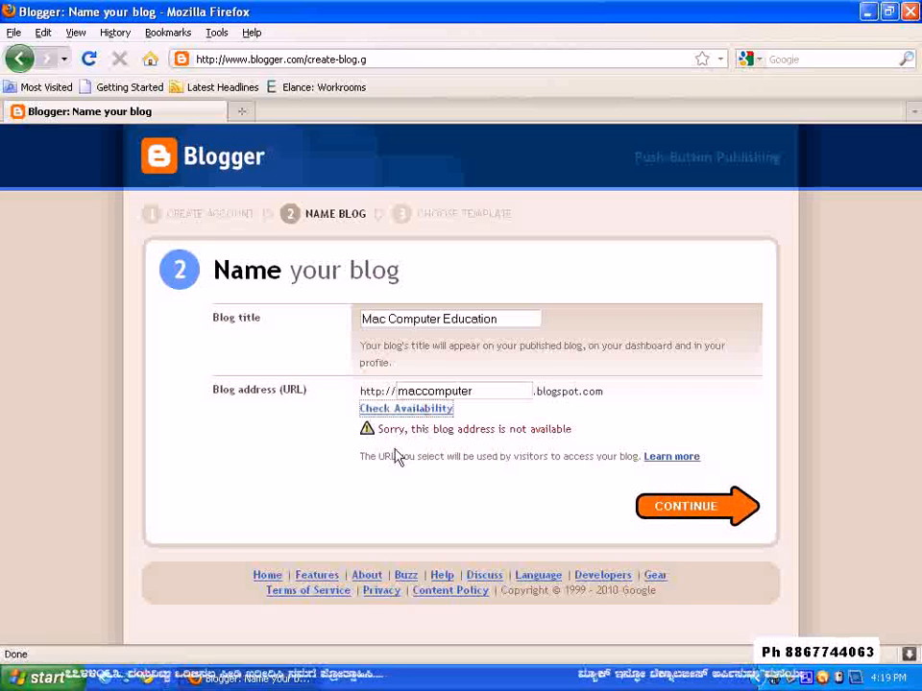
# Change the blog address to the owner's first name followed by "-mac" and check its availability
pyautogui.click(478, 395)
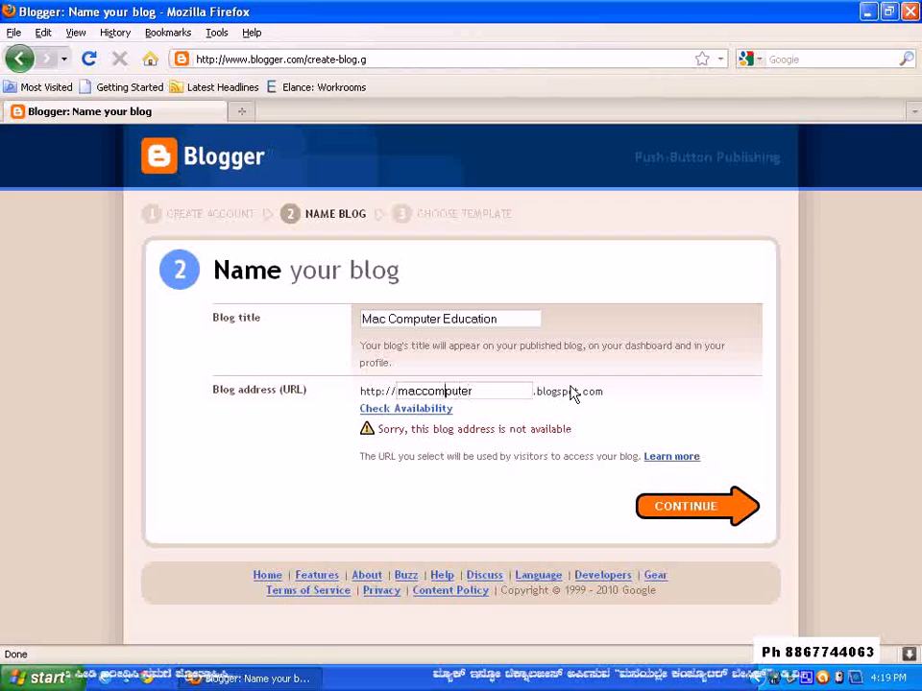
pyautogui.write('rames')
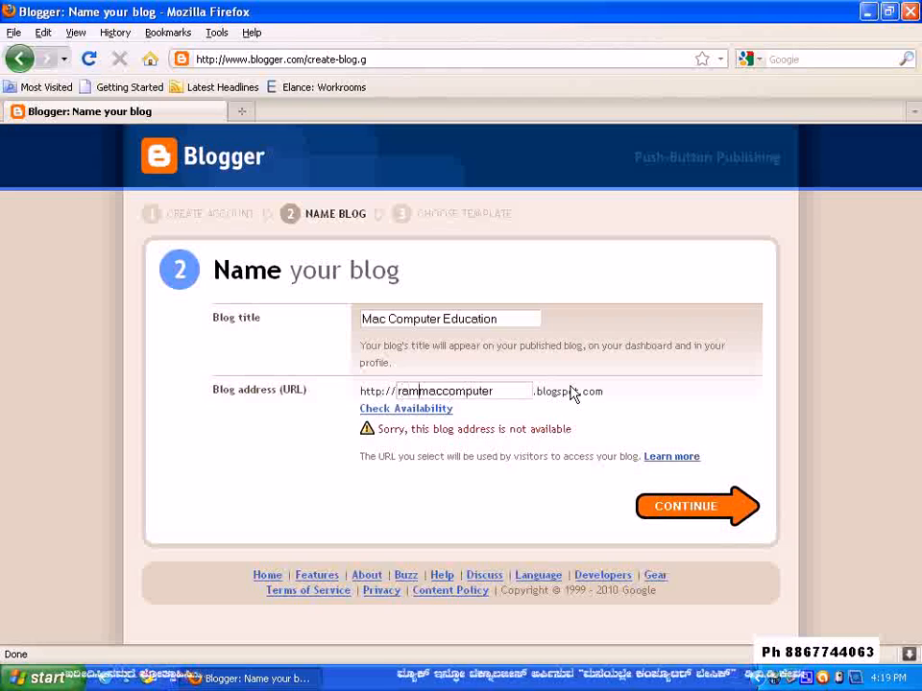
pyautogui.write('h-')
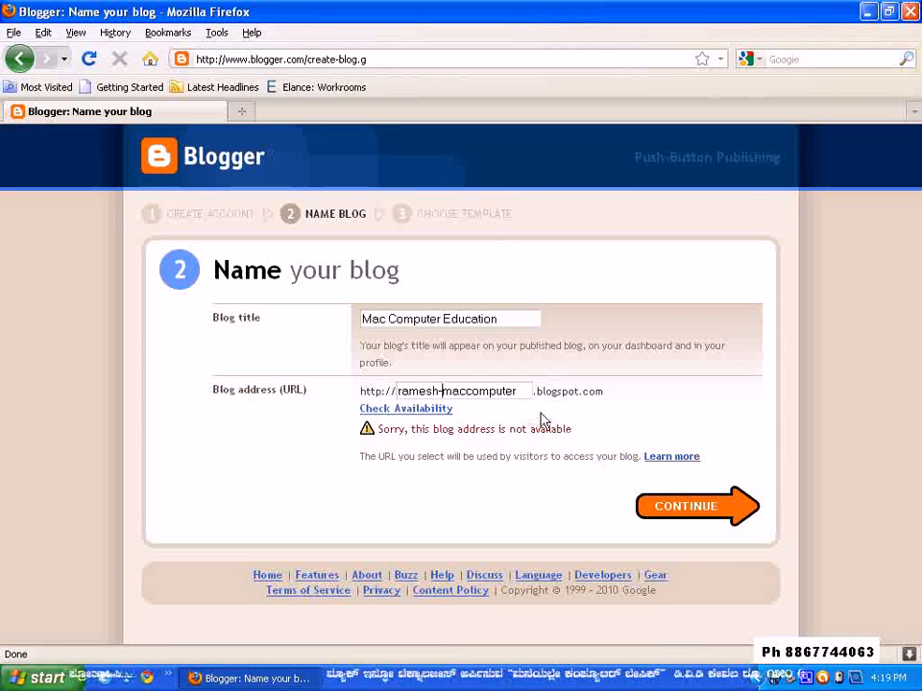
pyautogui.moveTo(521, 401); pyautogui.dragTo(467, 395)
pyautogui.press('BackSpace')
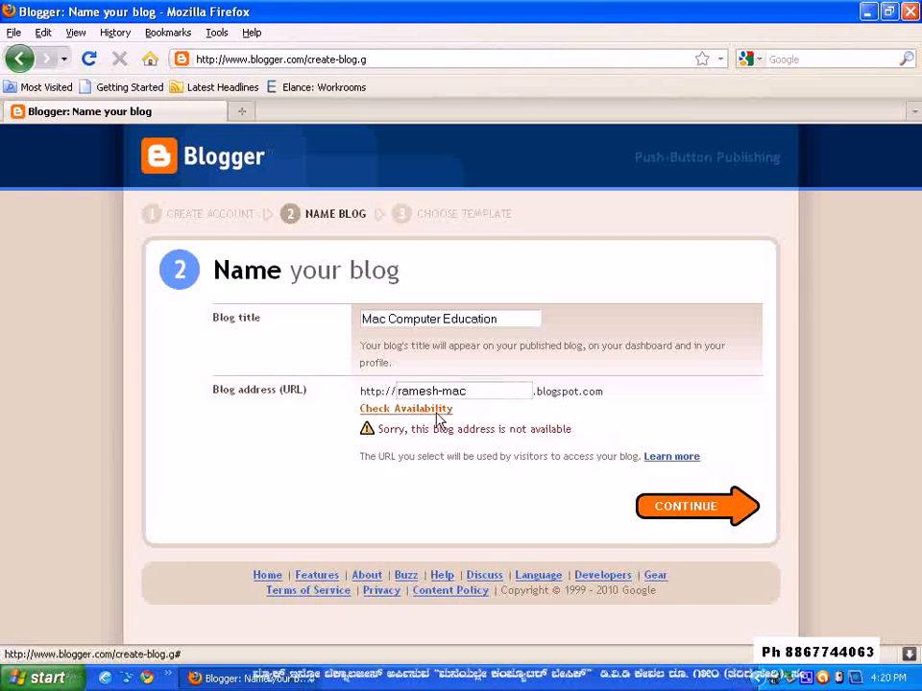
pyautogui.click(429, 409)
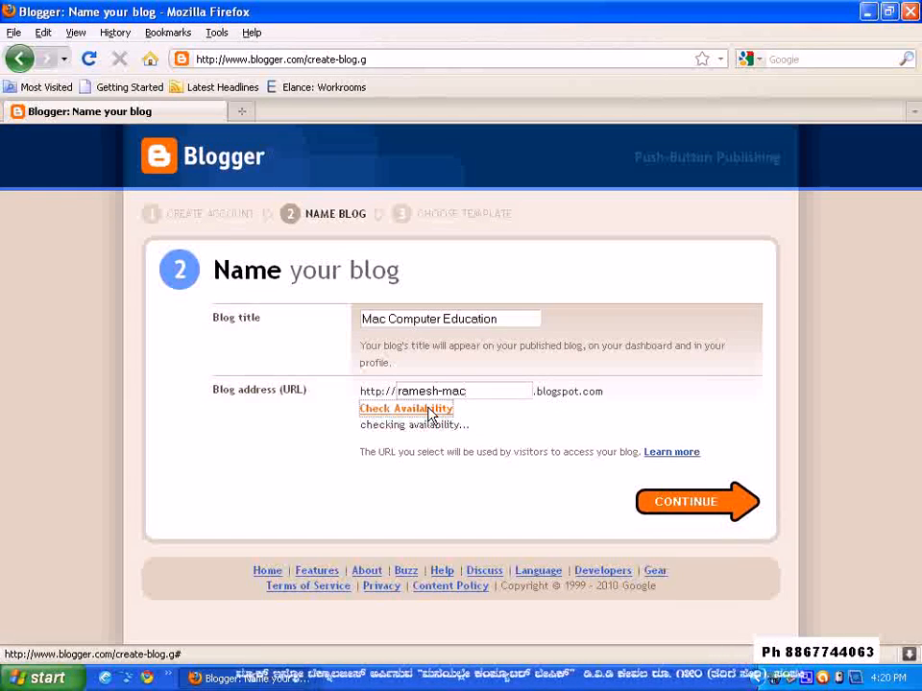
# Append "computer" to the end of the blog address and check the availability again
pyautogui.click(486, 394)
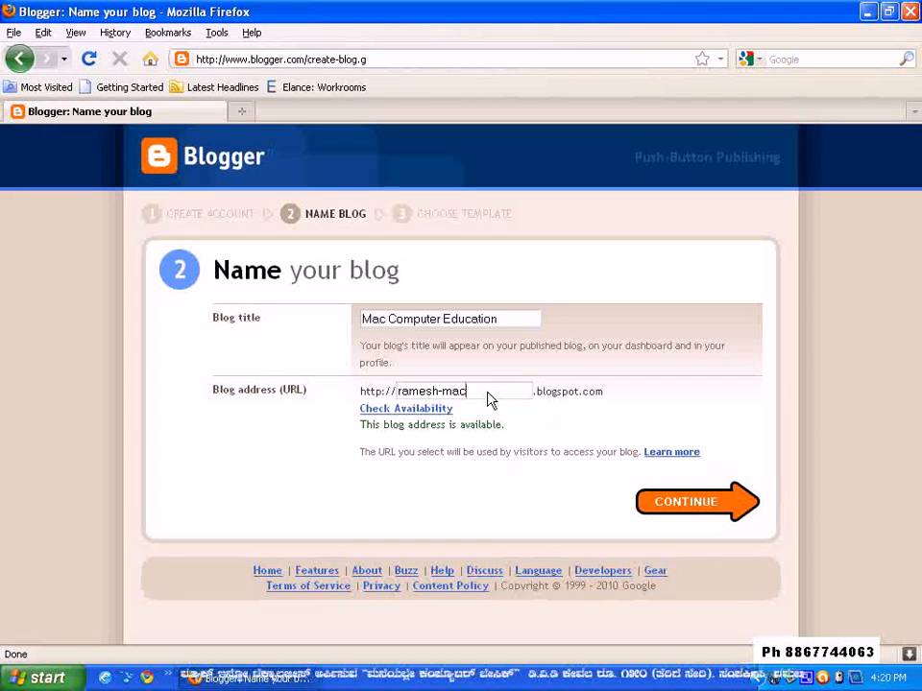
pyautogui.write('computer')
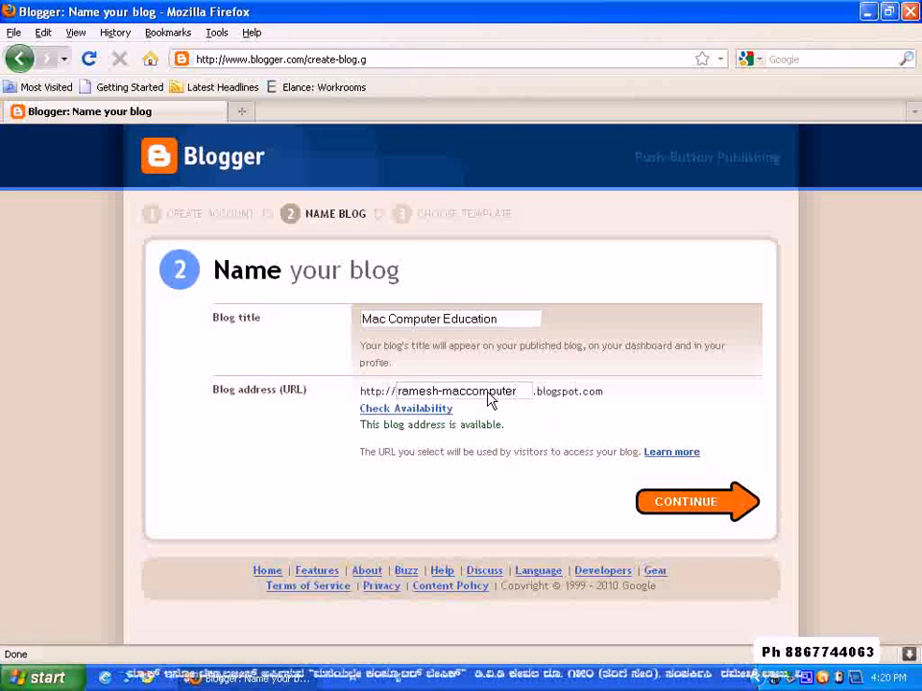
pyautogui.click(419, 411)
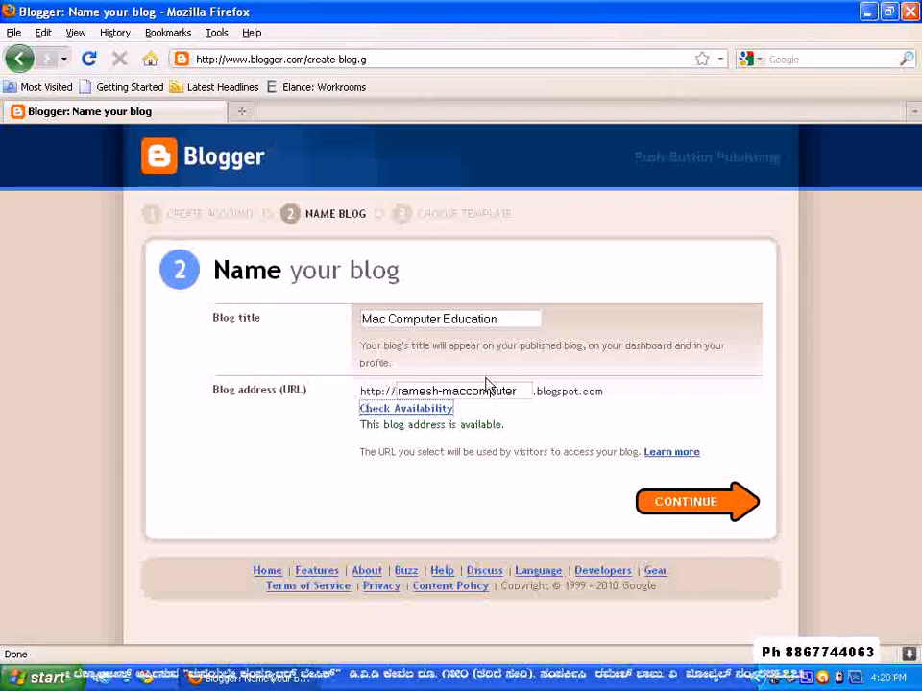
# Submit the blog's title and address, and choose Picture Window as the starter template
pyautogui.moveTo(605, 392); pyautogui.dragTo(333, 398)
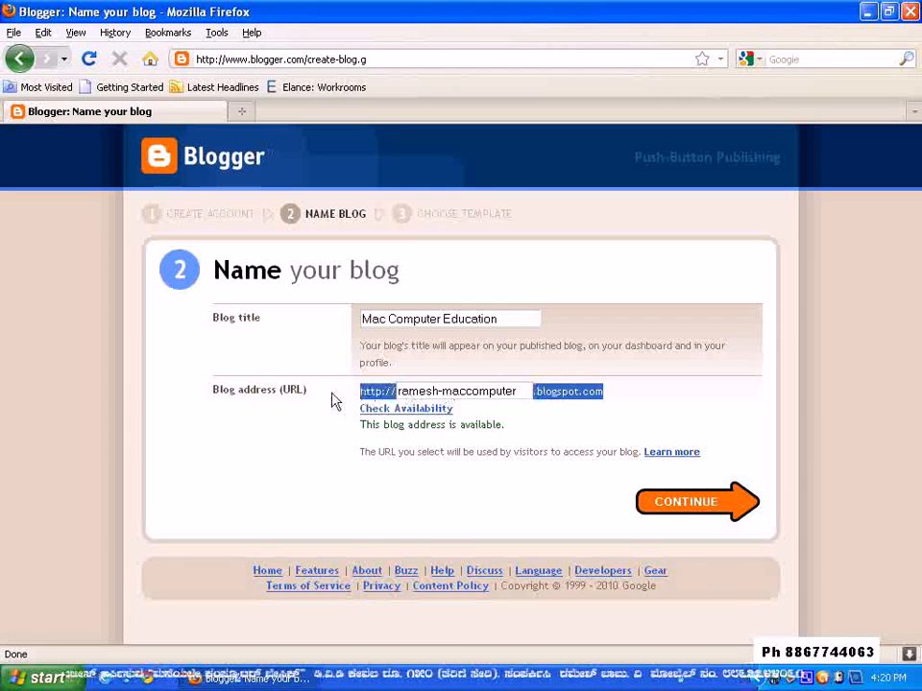
pyautogui.tripleClick(678, 401)
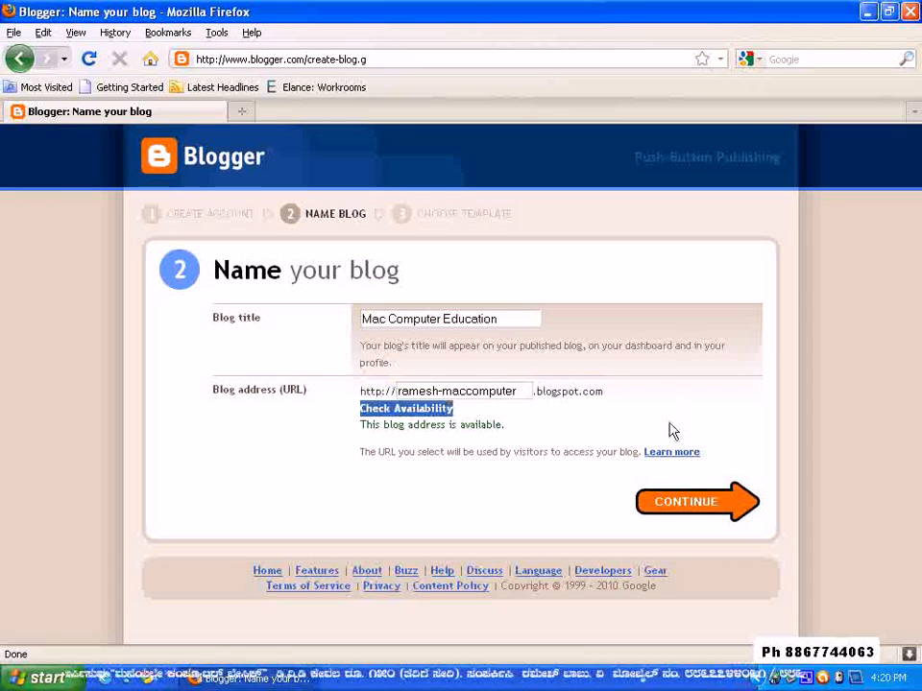
pyautogui.click(691, 506)
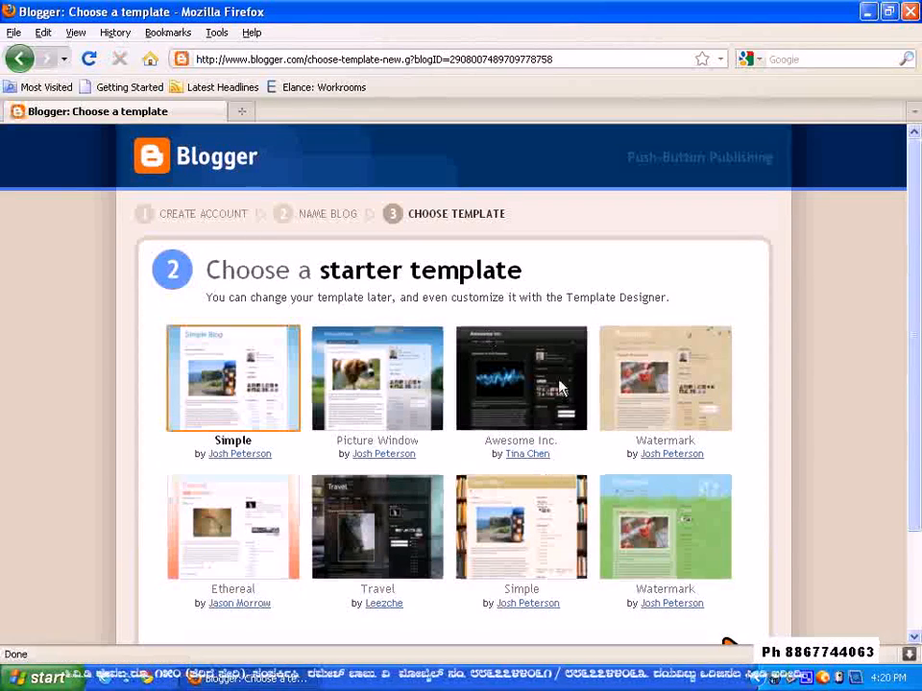
pyautogui.scroll(-2, 293, 281)
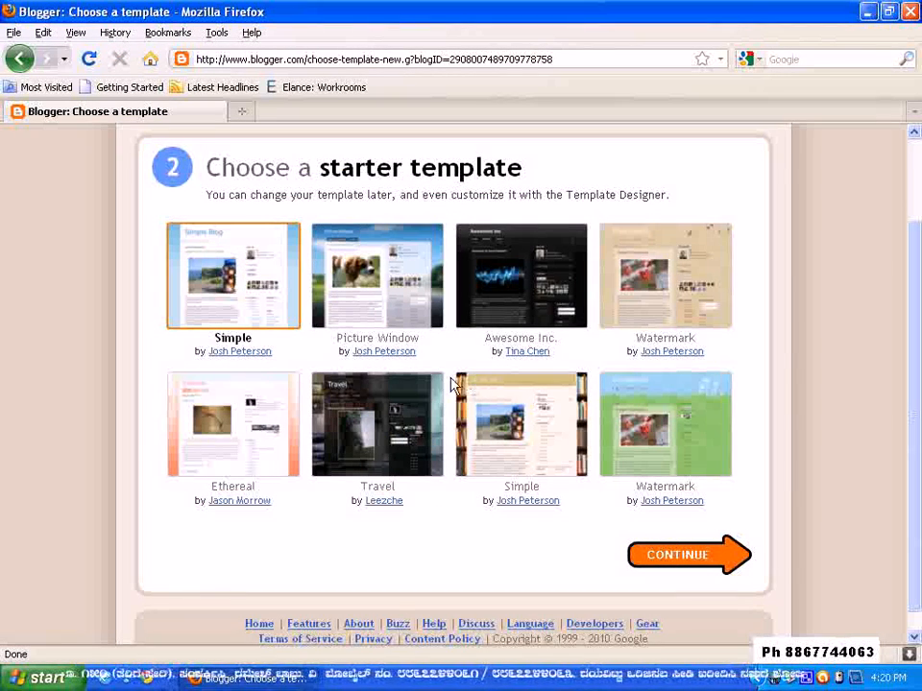
pyautogui.click(378, 286)
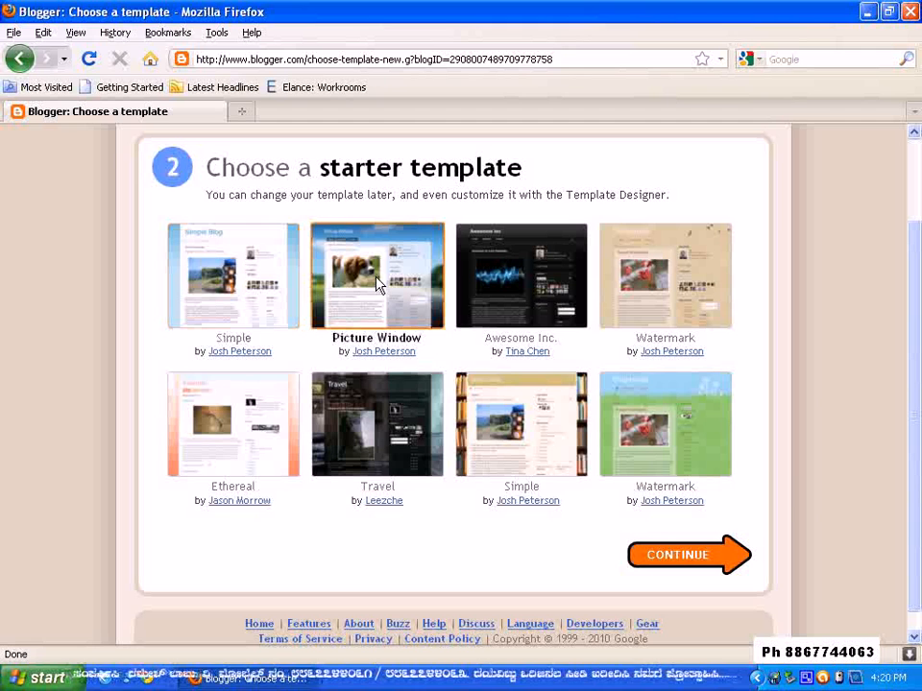
pyautogui.click(675, 564)
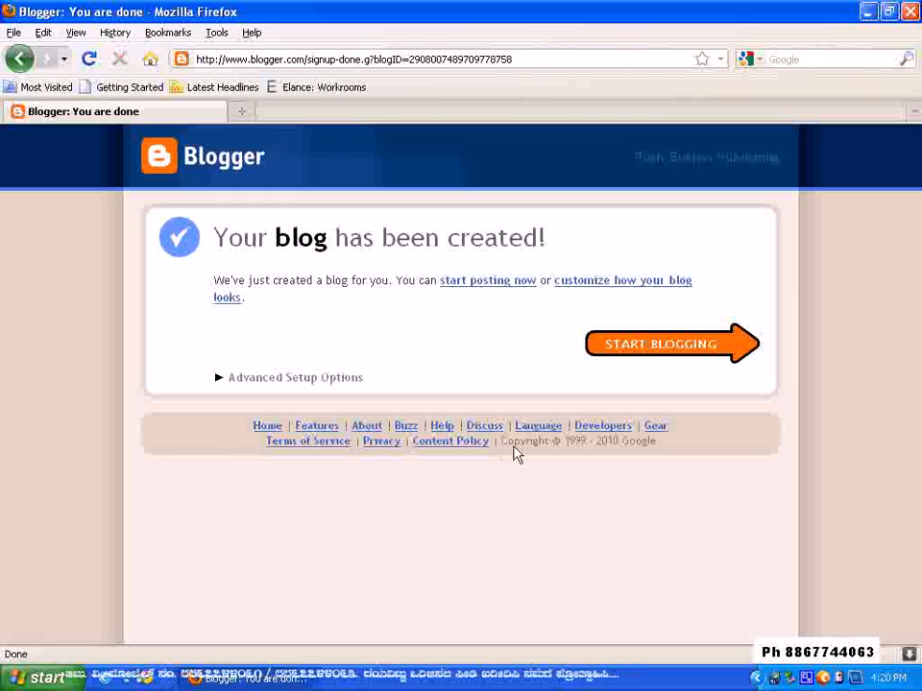
# Start blogging with a new post titled "Mac Computer Education in Kannada"
pyautogui.click(665, 351)
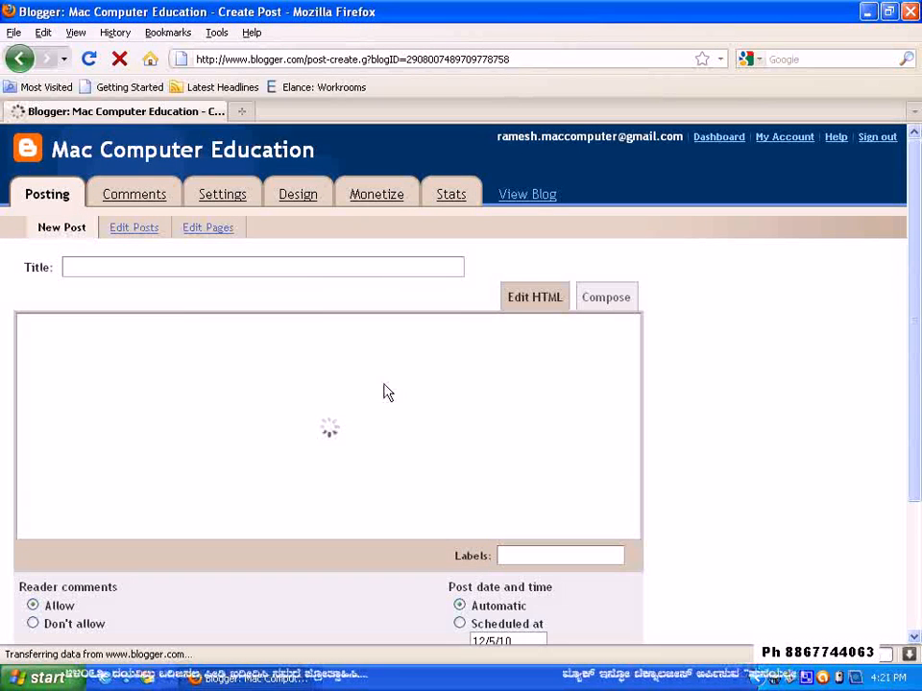
pyautogui.click(233, 272)
pyautogui.write('Mac Co')
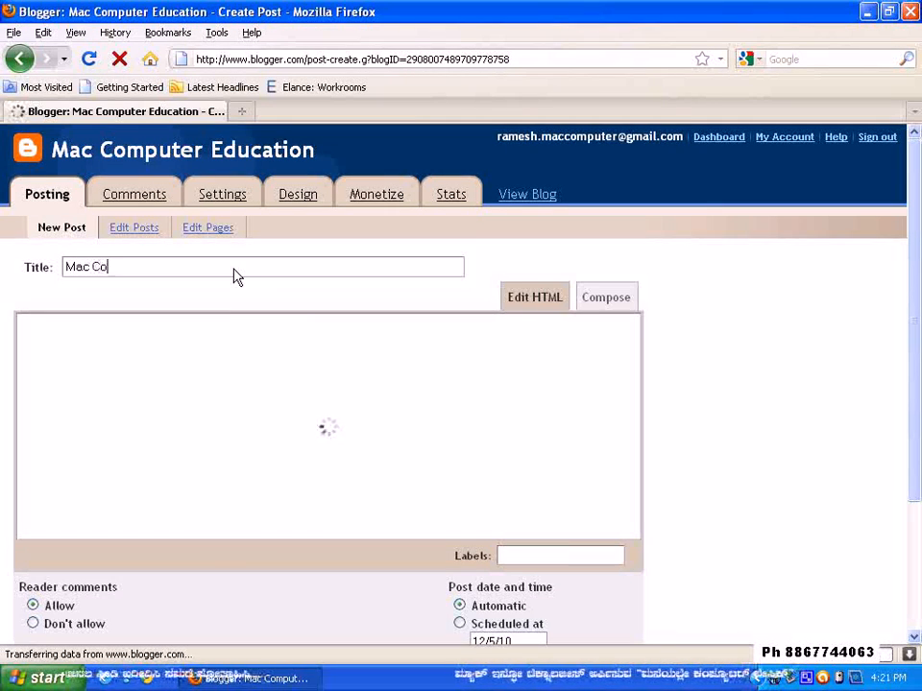
pyautogui.write('mputer Educatio')
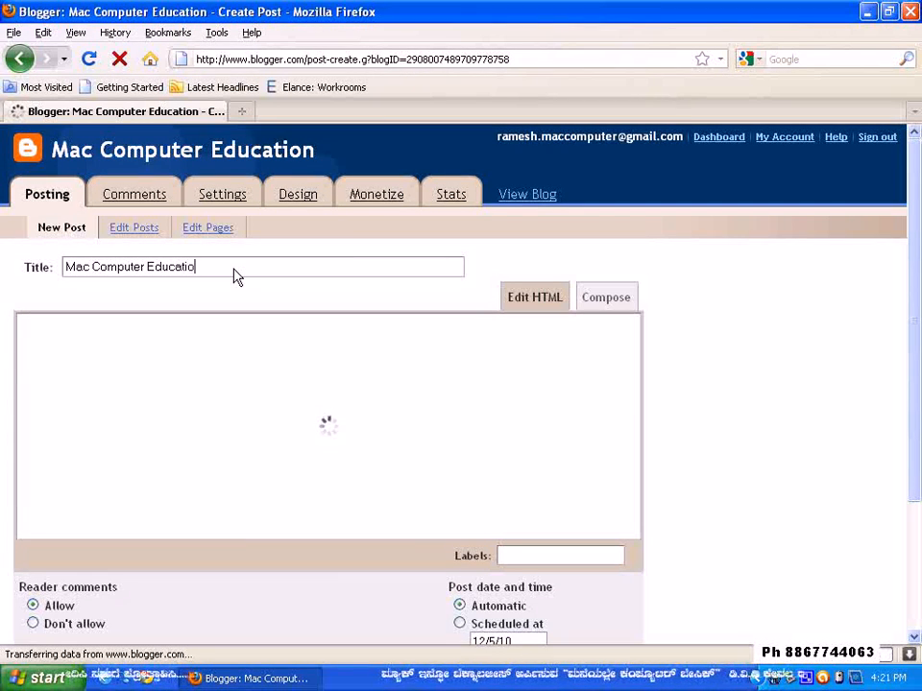
pyautogui.write('n in Kannada')
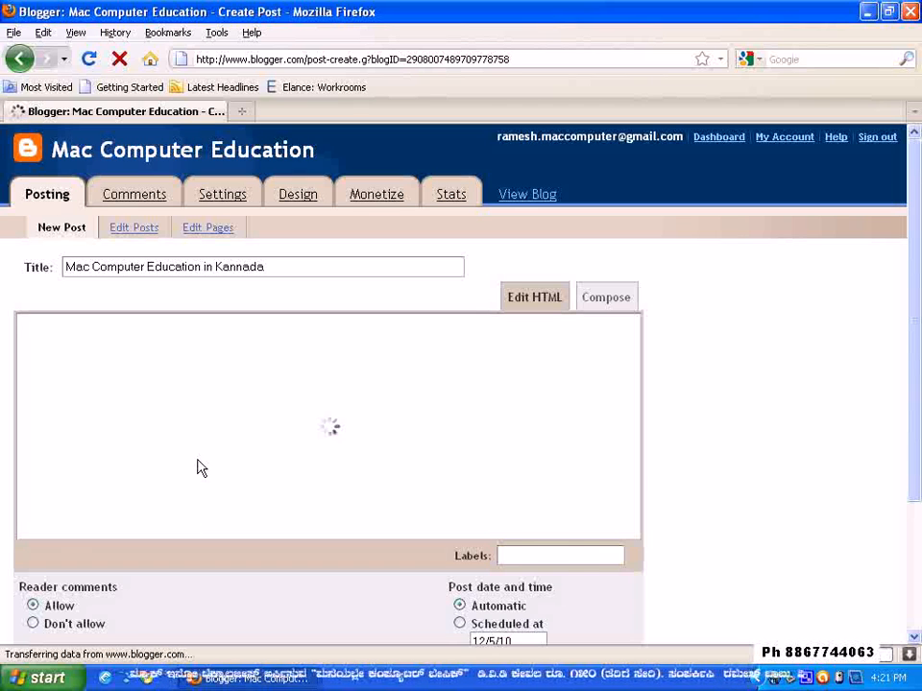
# Set the new post's reader comments to Don't allow
pyautogui.scroll(-2, 197, 468)
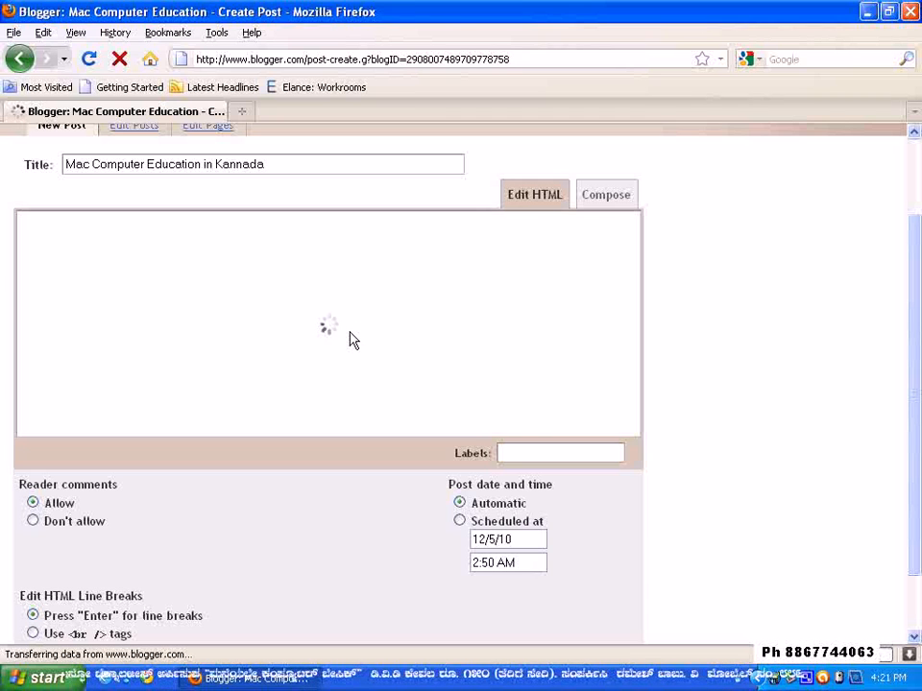
pyautogui.scroll(2, 358, 324)
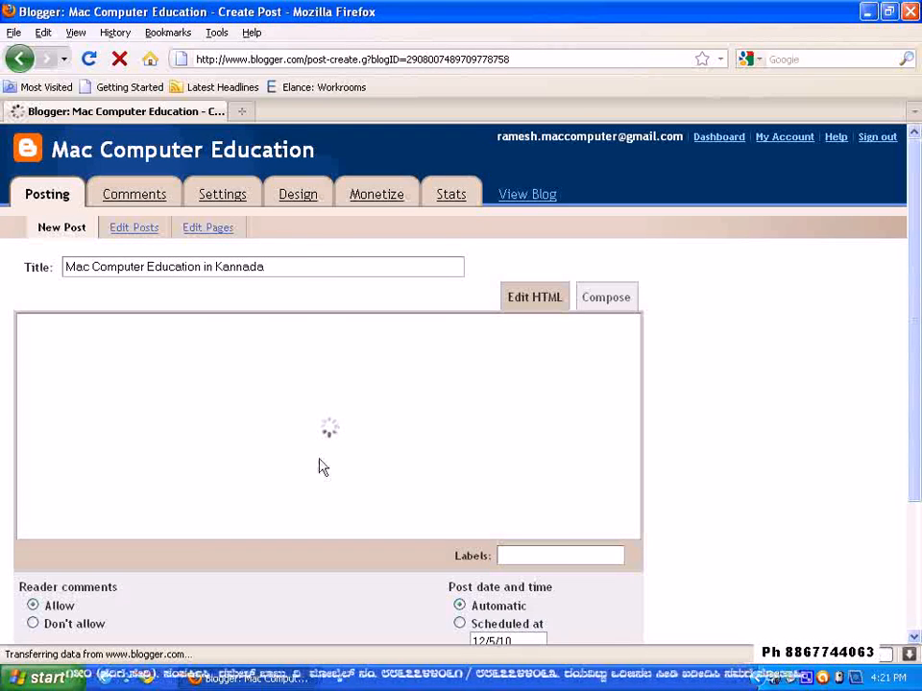
pyautogui.scroll(-3, 319, 415)
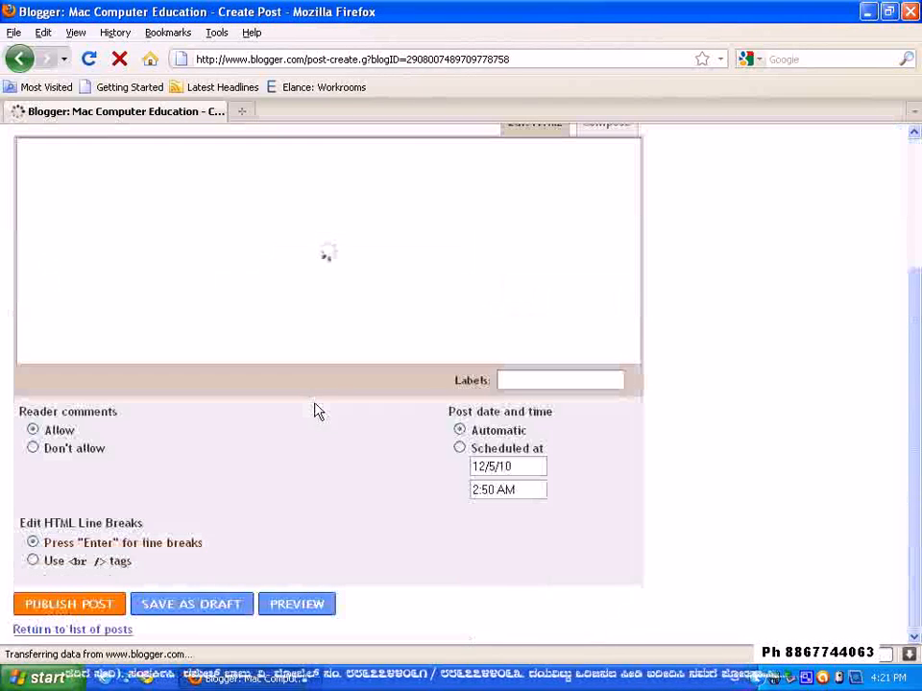
pyautogui.click(34, 450)
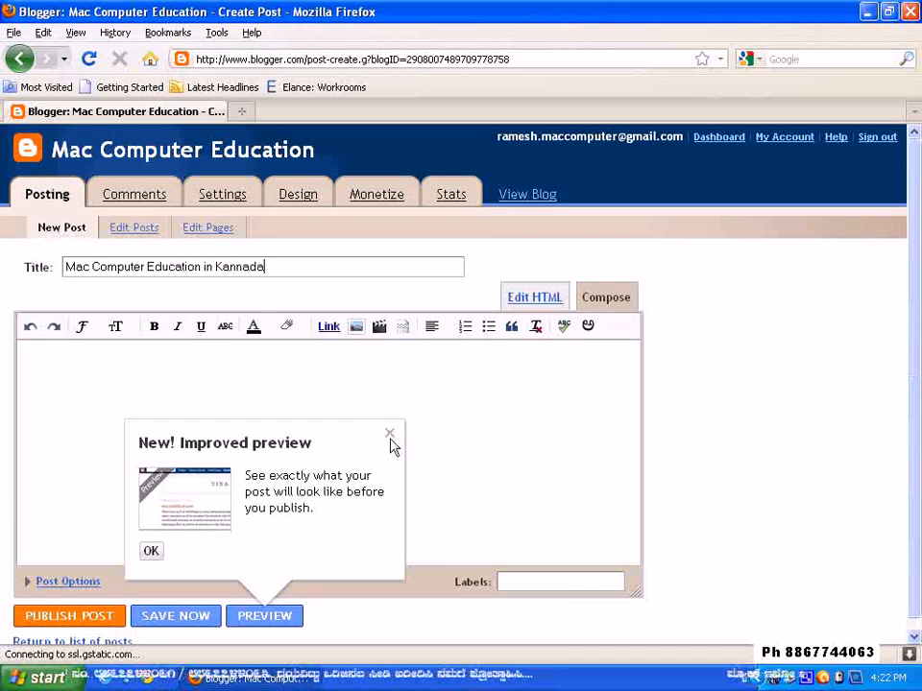
# Dismiss the improved-preview tip and start the post body with the greeting "Hi,"
pyautogui.click(390, 434)
pyautogui.click(190, 396)
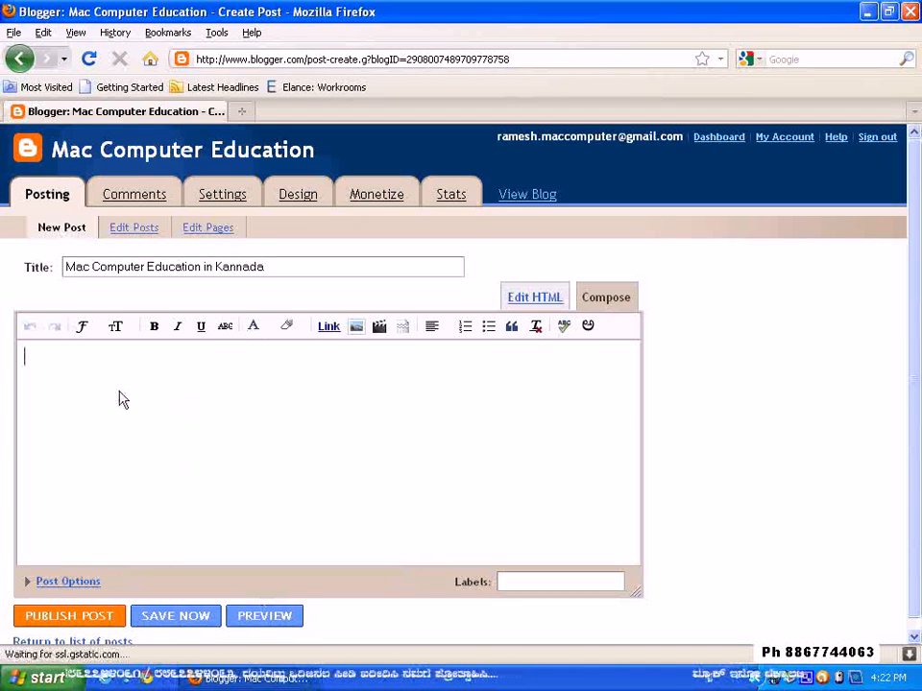
pyautogui.write('Hi,')
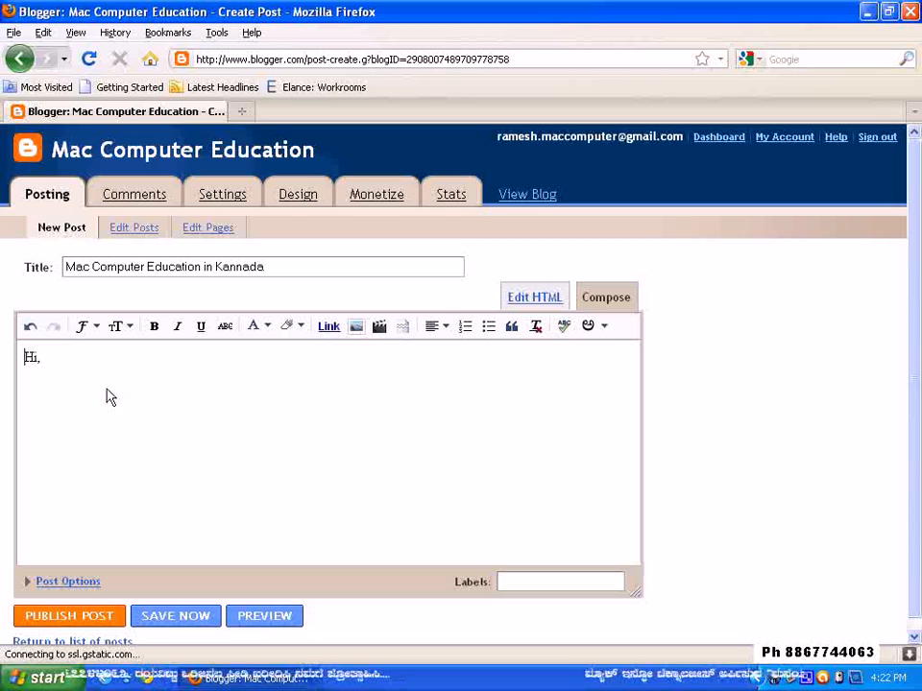
# Turn on Kannada transliteration and replace "Hi," in the post body with the Kannada greeting "Namaskara," on its own line
pyautogui.click(588, 327)
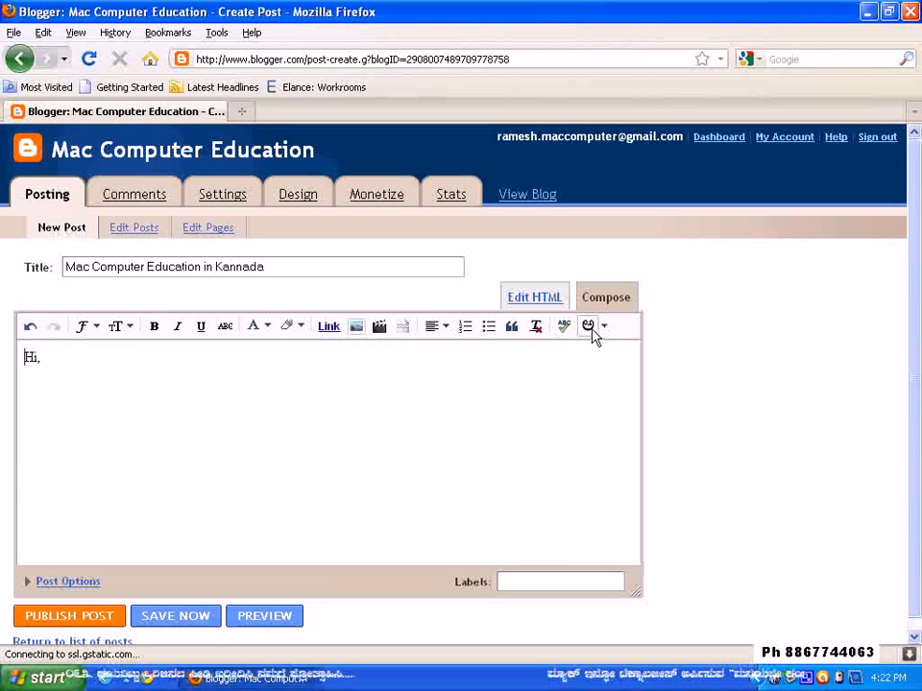
pyautogui.moveTo(74, 366); pyautogui.dragTo(0, 352)
pyautogui.write('Namaskara')
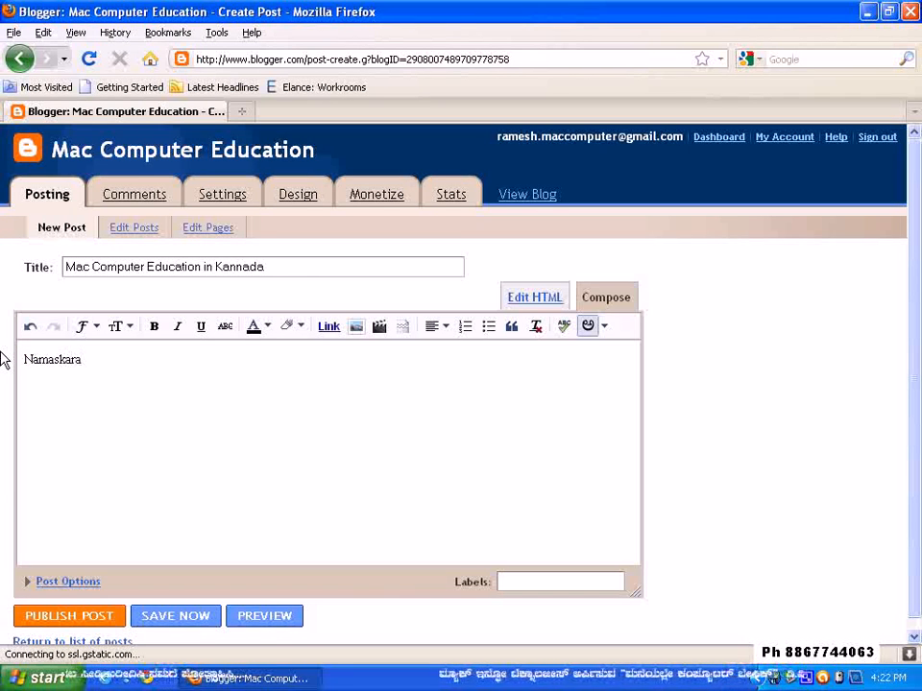
pyautogui.write(',')
pyautogui.press('Return')
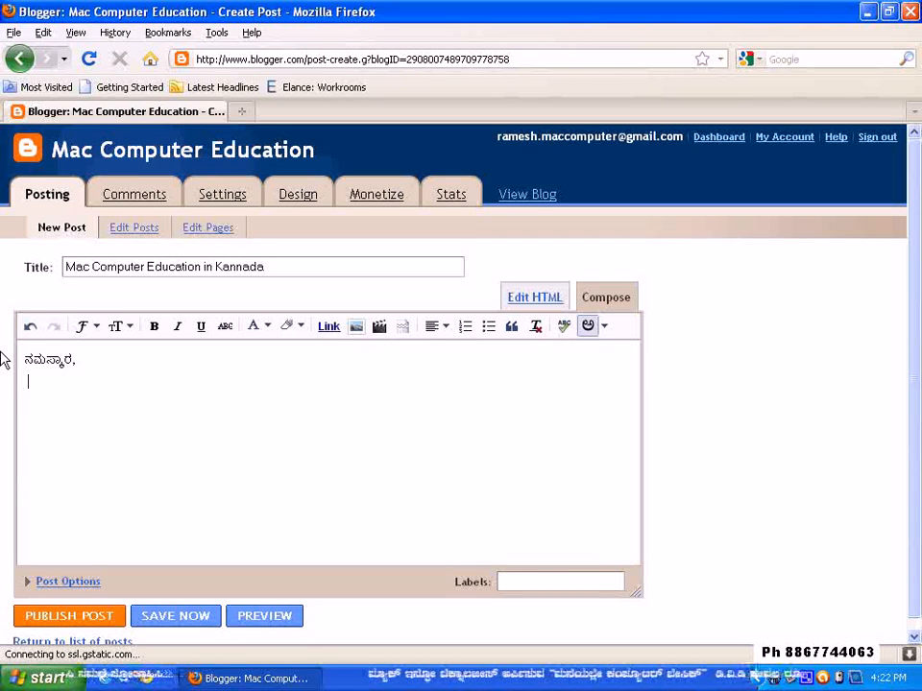
# Write the second line in Kannada as "Nanna Hesaru" followed by the author's name
pyautogui.write('Nanna ')
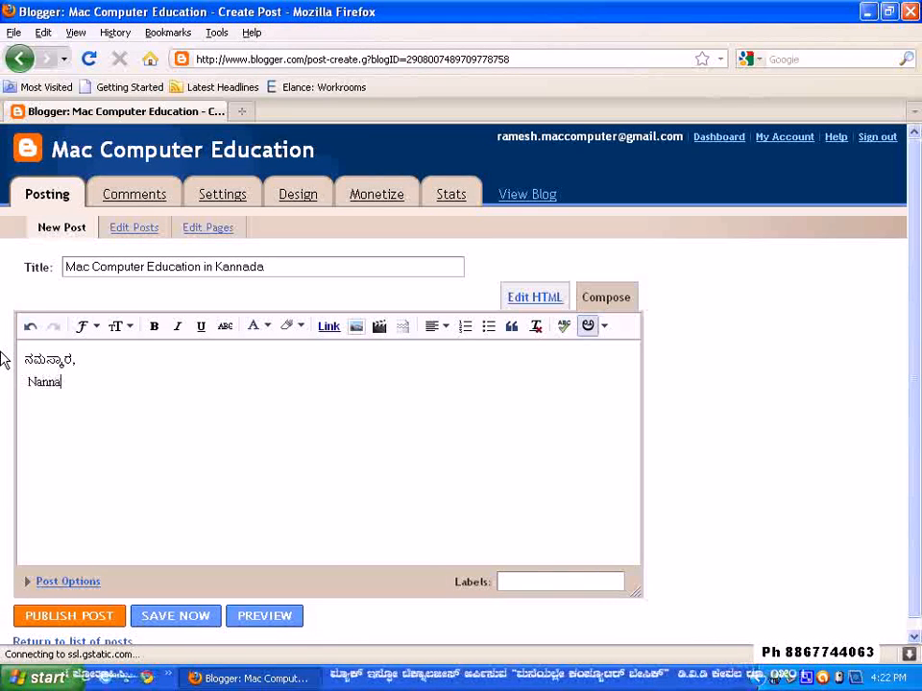
pyautogui.write('Hesaru ')
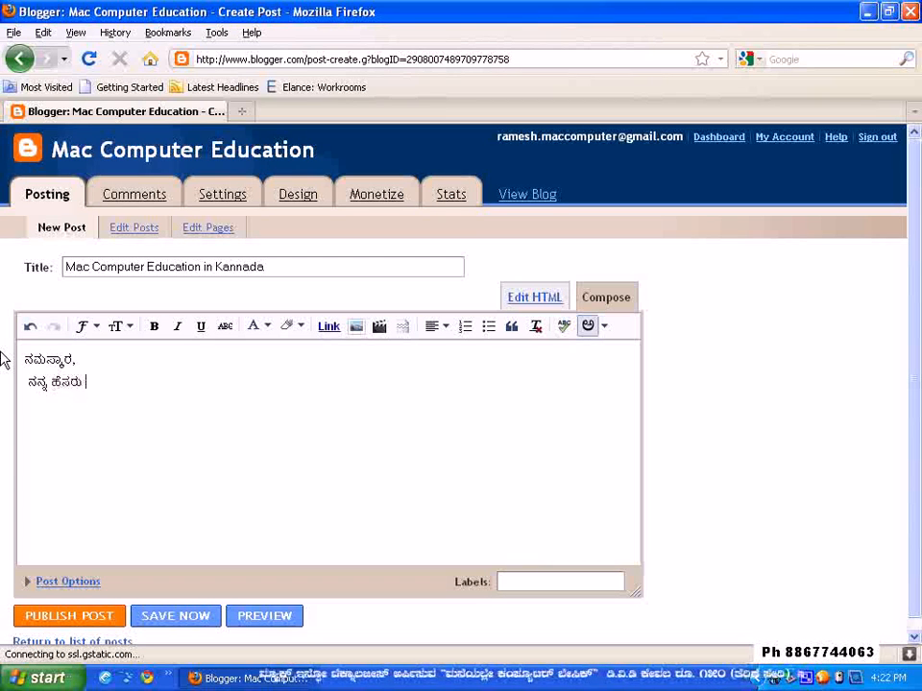
pyautogui.write('Ram')
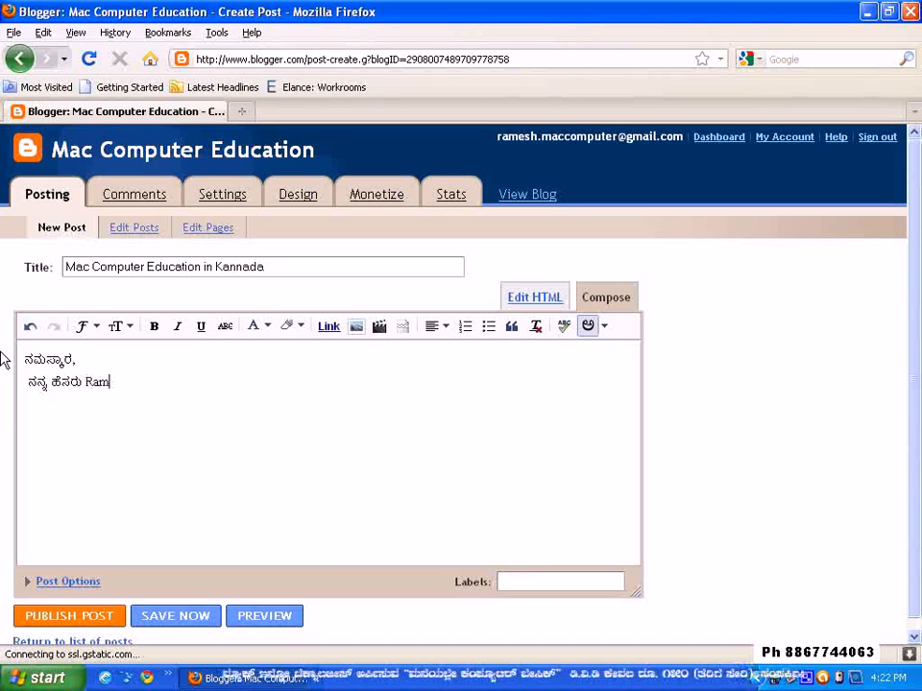
pyautogui.write('esh ')
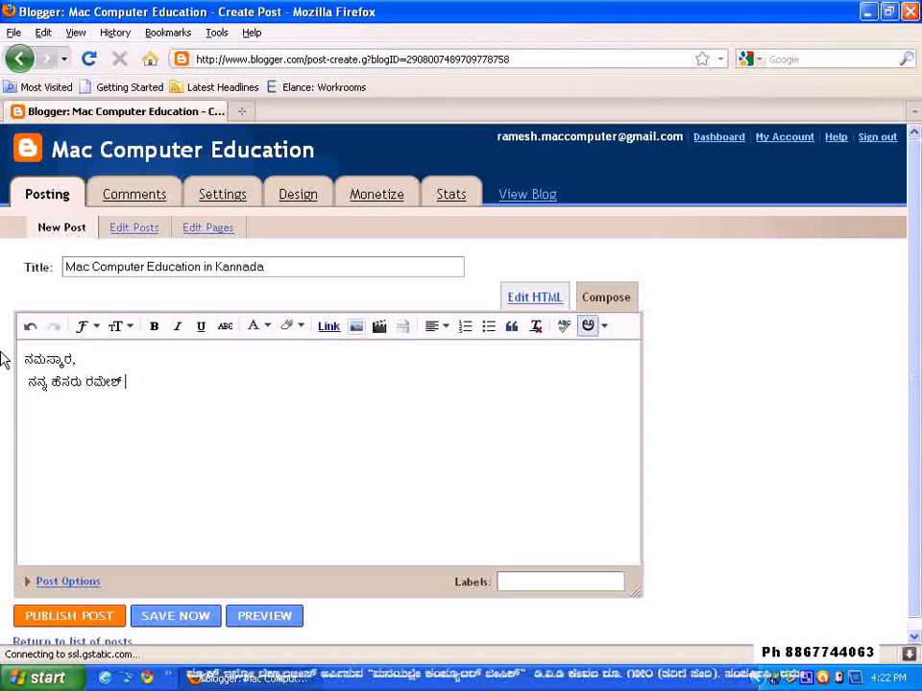
pyautogui.write('Babu')
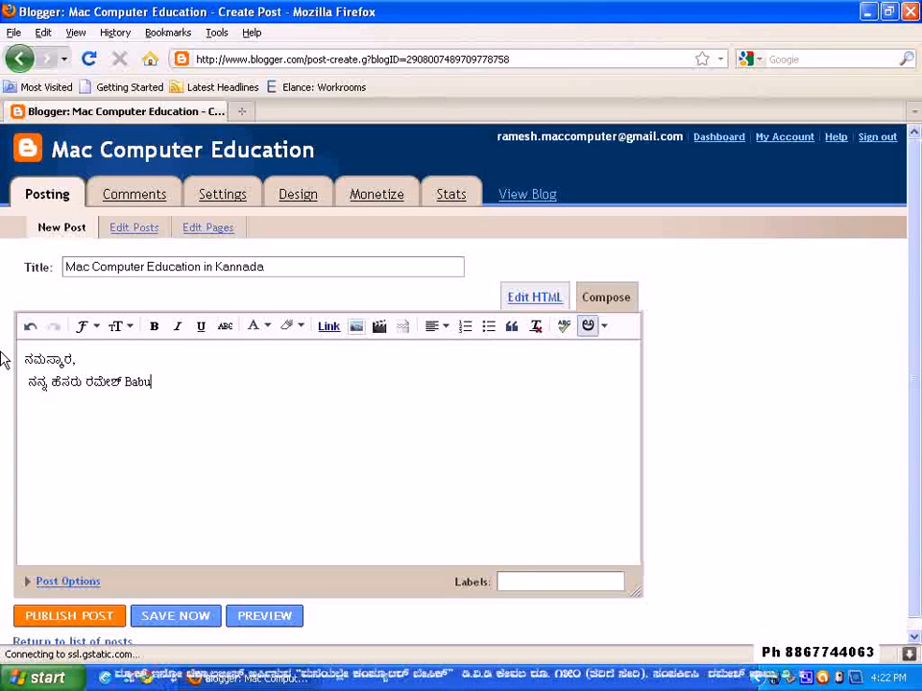
pyautogui.press('Return')
# Begin the third line in Kannada with "Naanu Myak Computer Education"
pyautogui.write('Naanu ')
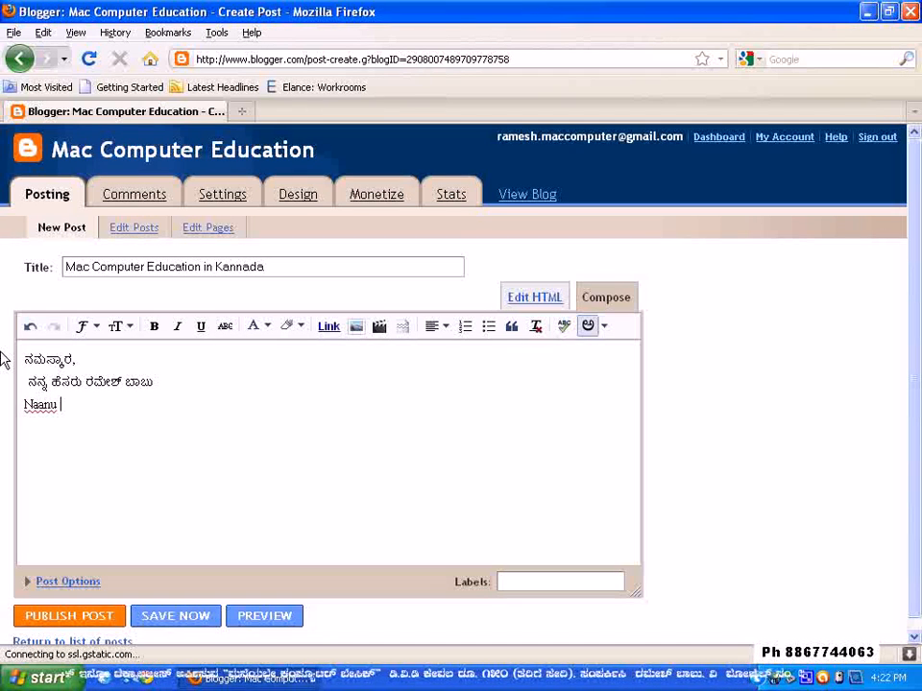
pyautogui.write('Myak ')
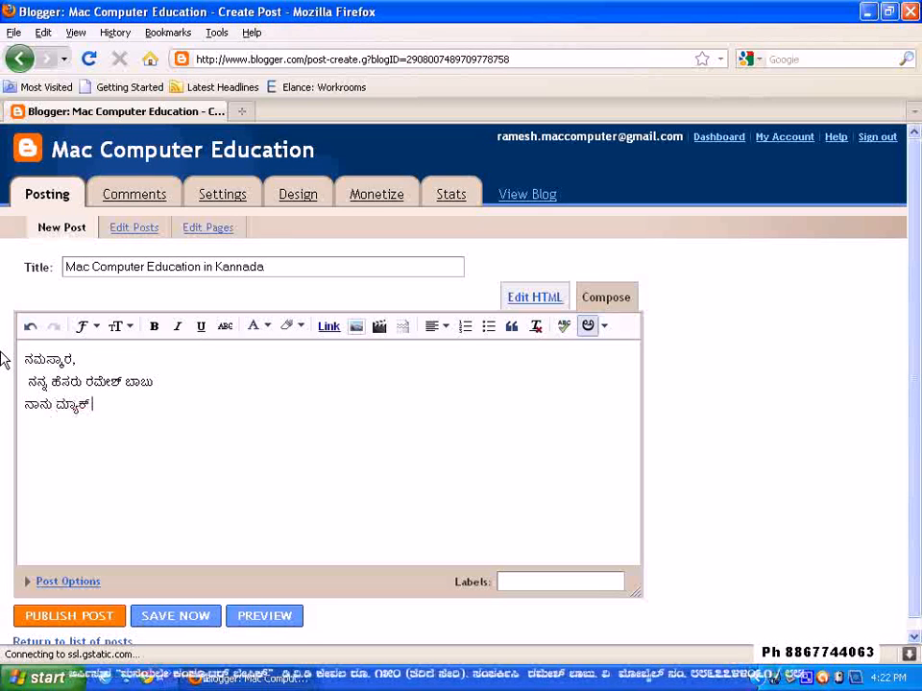
pyautogui.write('Computer')
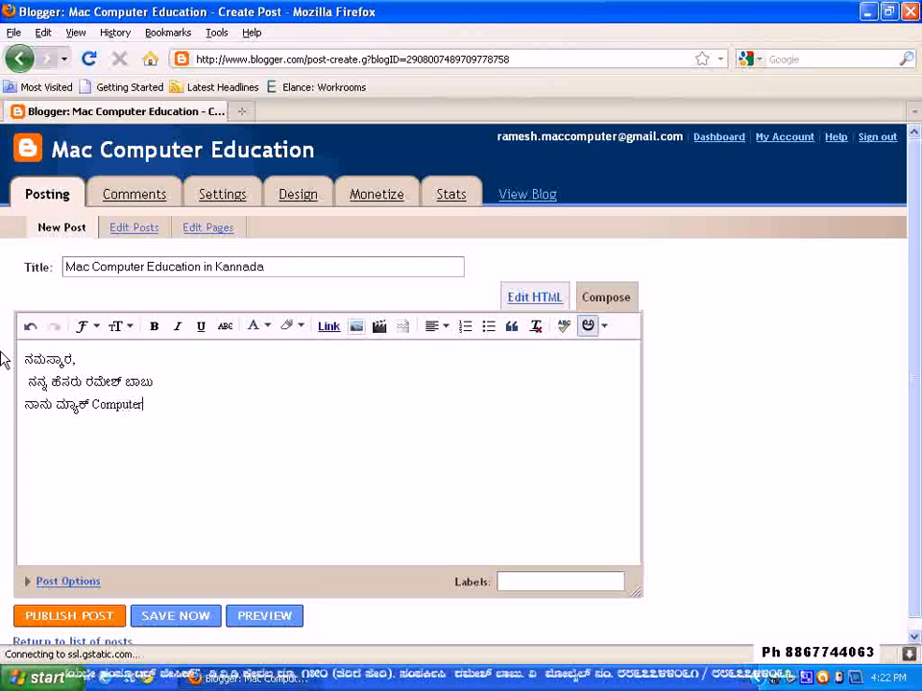
pyautogui.write('E')
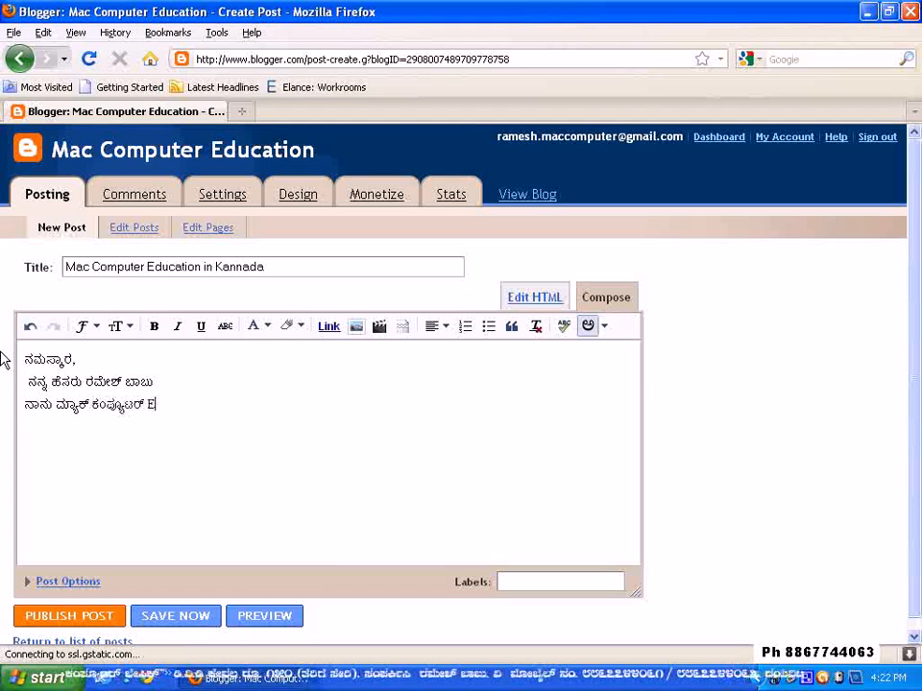
pyautogui.write('ducation')
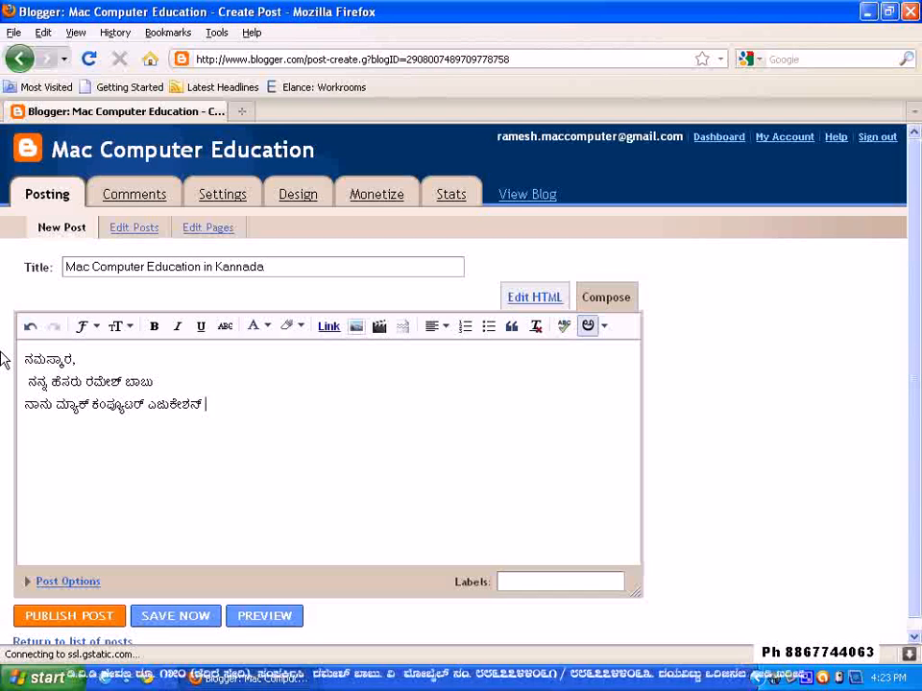
# Continue the third line with "samstheyalli", correcting its ending so that it reads ಸಂಸ್ಥೆಯಲ್ಲಿ
pyautogui.write('samsth')
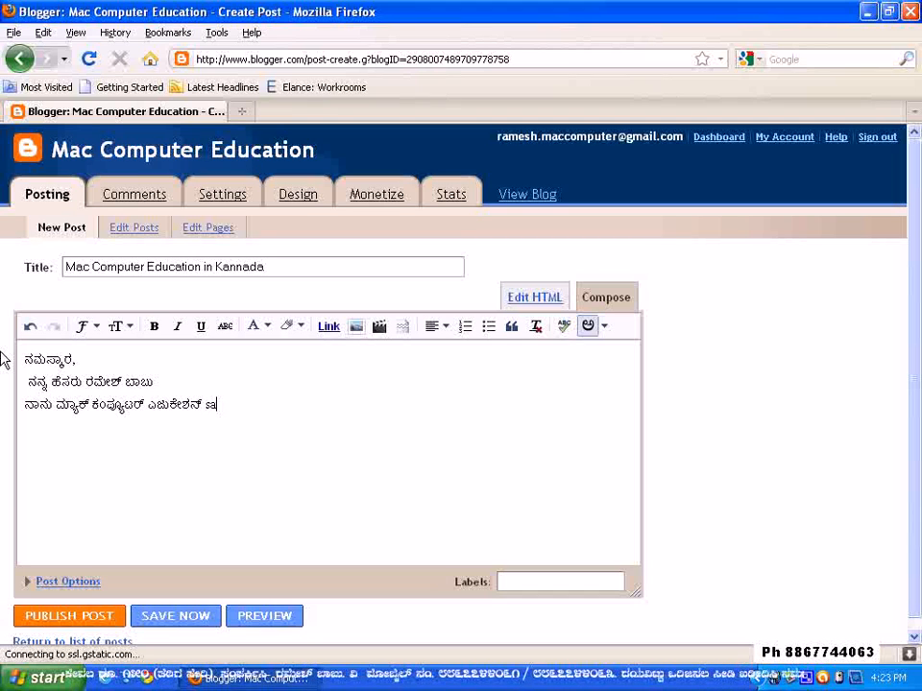
pyautogui.write('e')
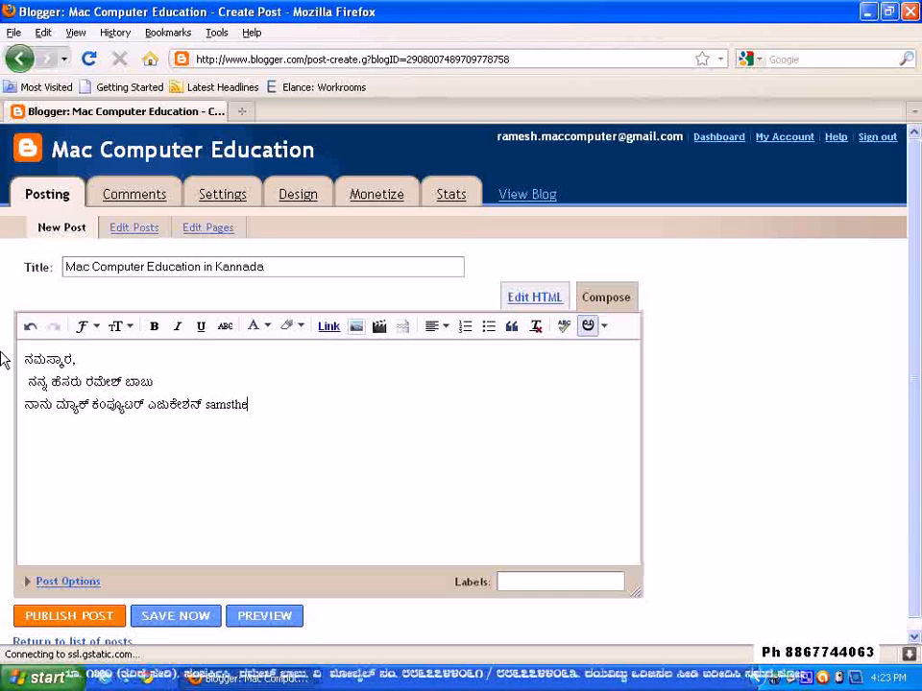
pyautogui.write('yalli')
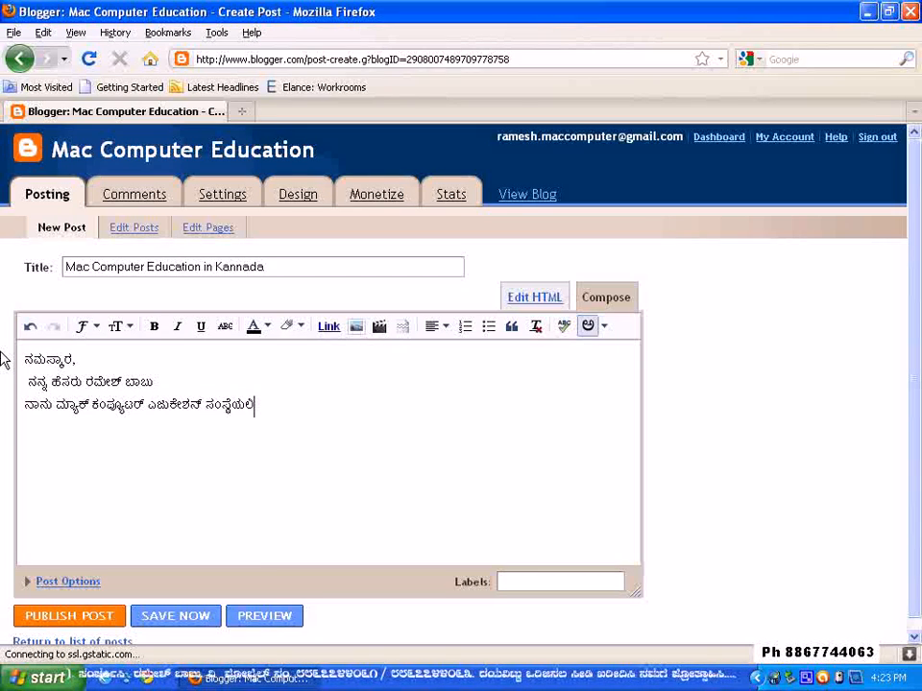
pyautogui.press('BackSpace')
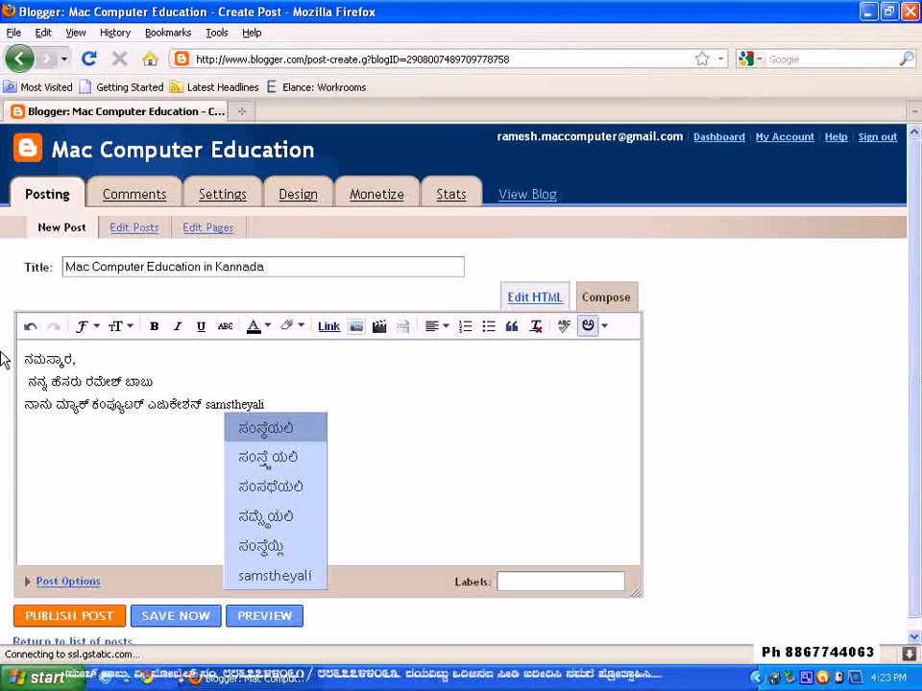
pyautogui.press('BackSpace')
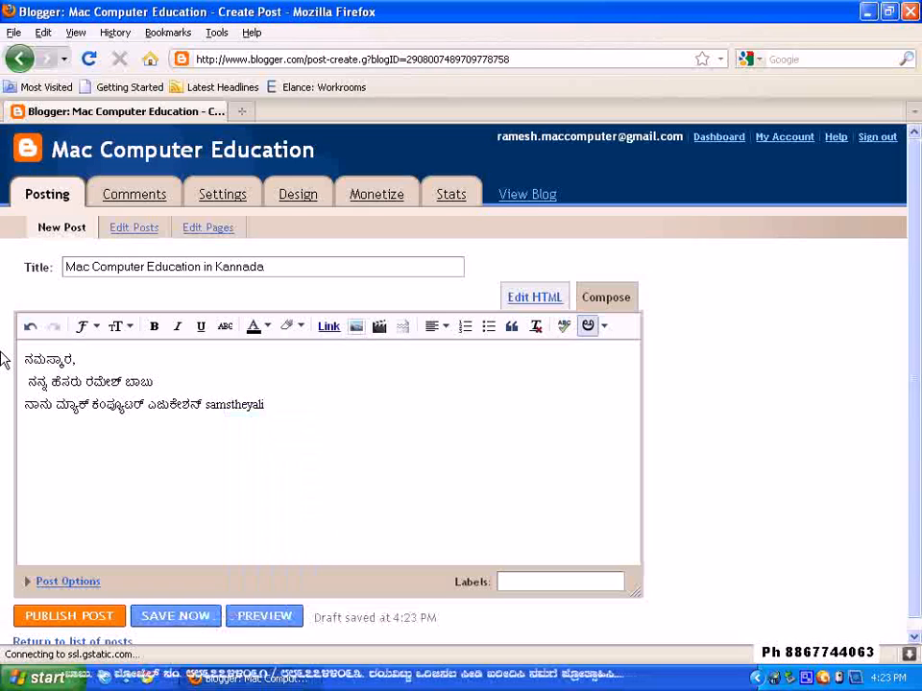
pyautogui.write('i')
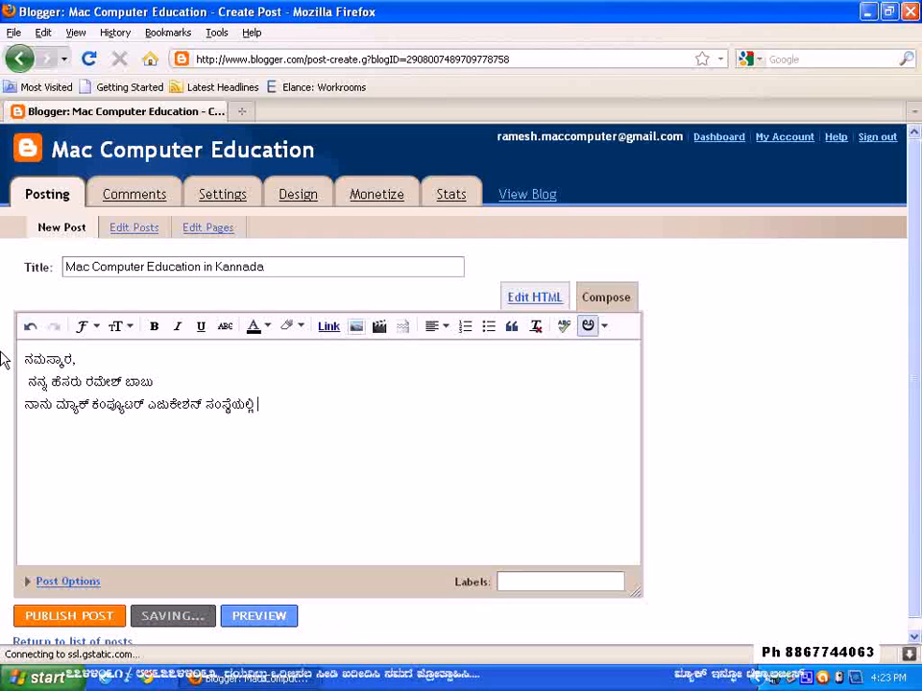
# Complete the third line in Kannada with "kelasa maduthiddene" and end the line
pyautogui.write('kelasa m')
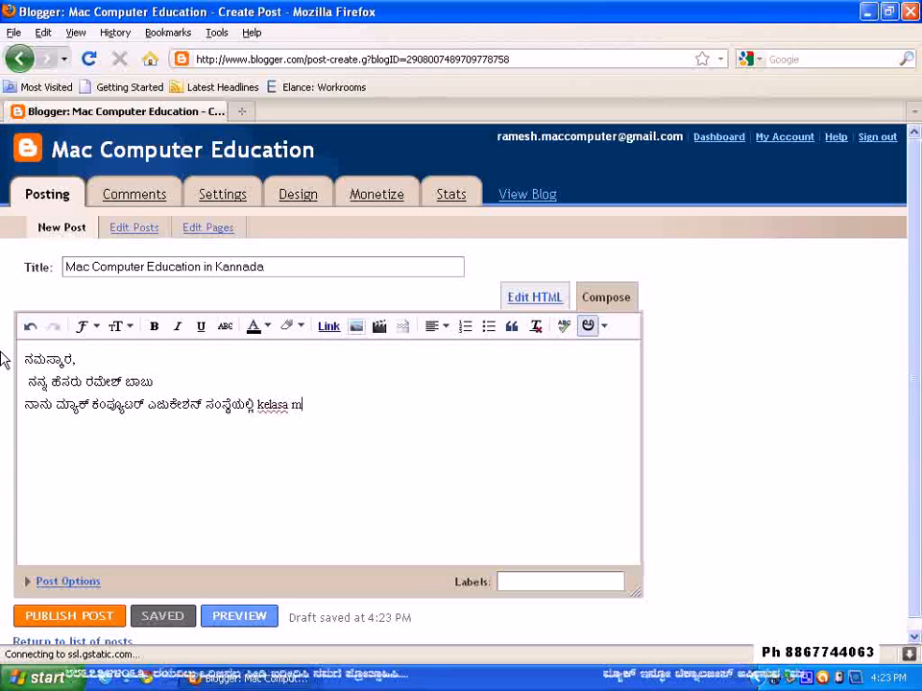
pyautogui.write('aduthidd')
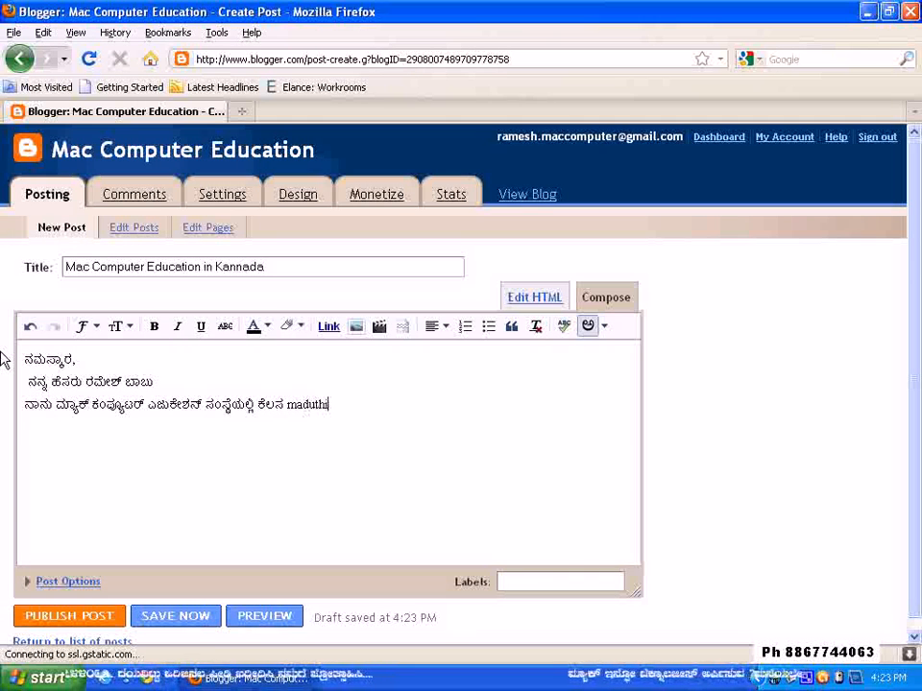
pyautogui.write('ene')
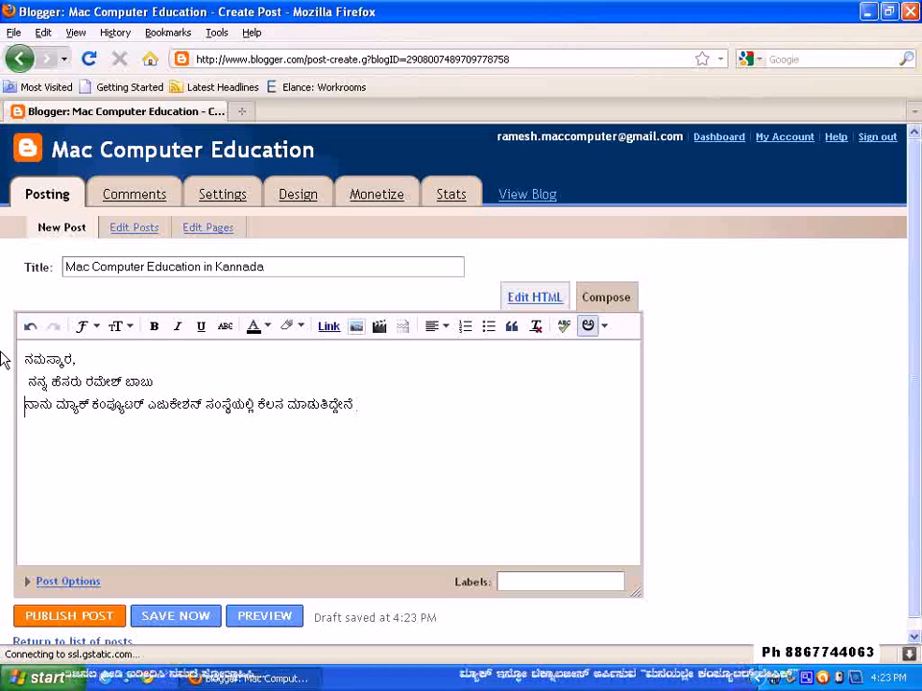
pyautogui.press('Return')
# Begin the fourth line in Kannada with "kannadadalli computer tharabethi"
pyautogui.write('ka')
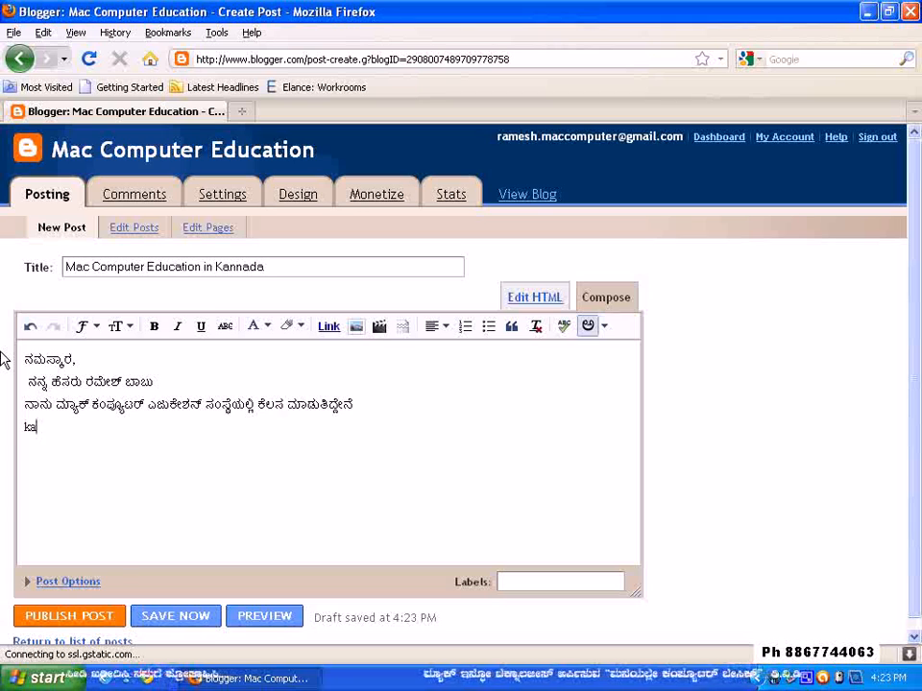
pyautogui.write('nnadadalli ')
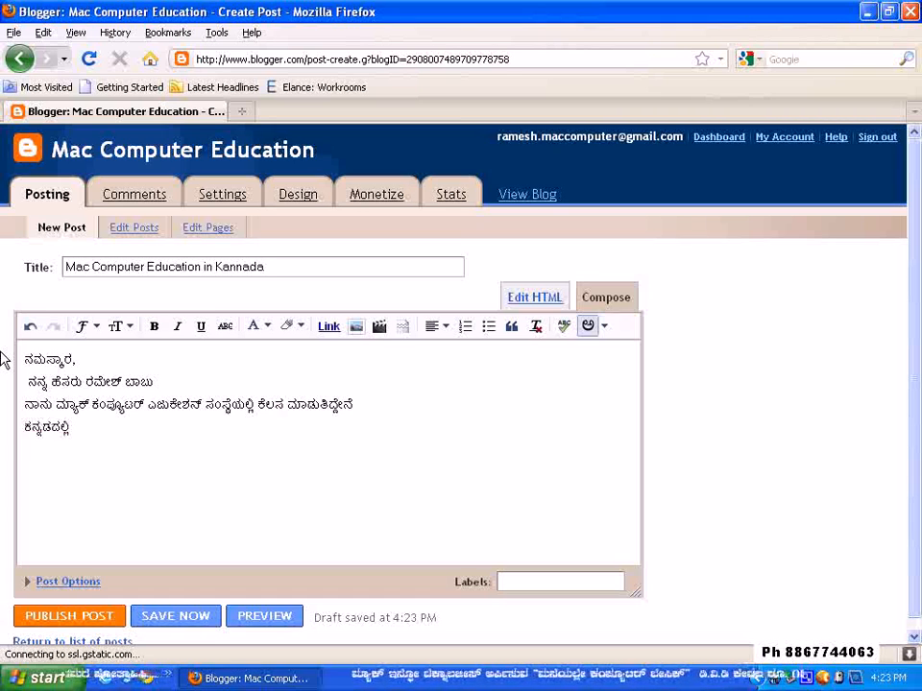
pyautogui.write('computer ')
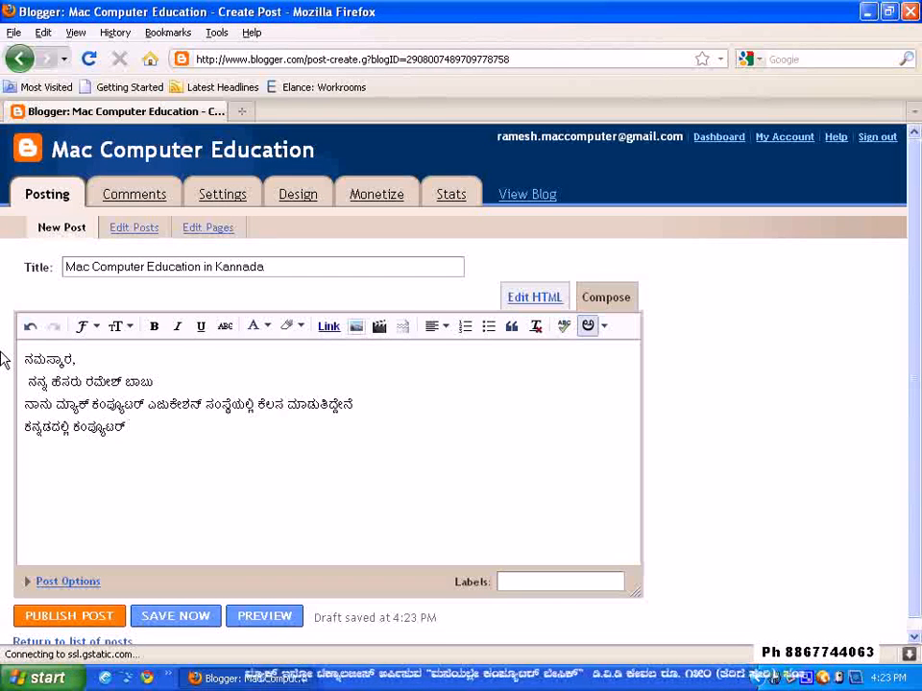
pyautogui.write('tha')
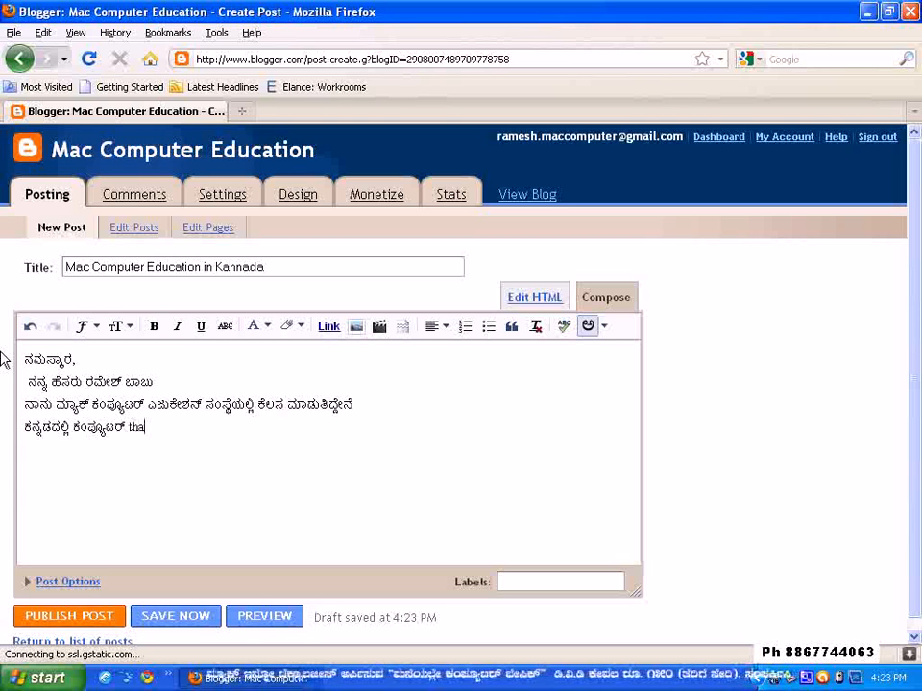
pyautogui.write('raba')
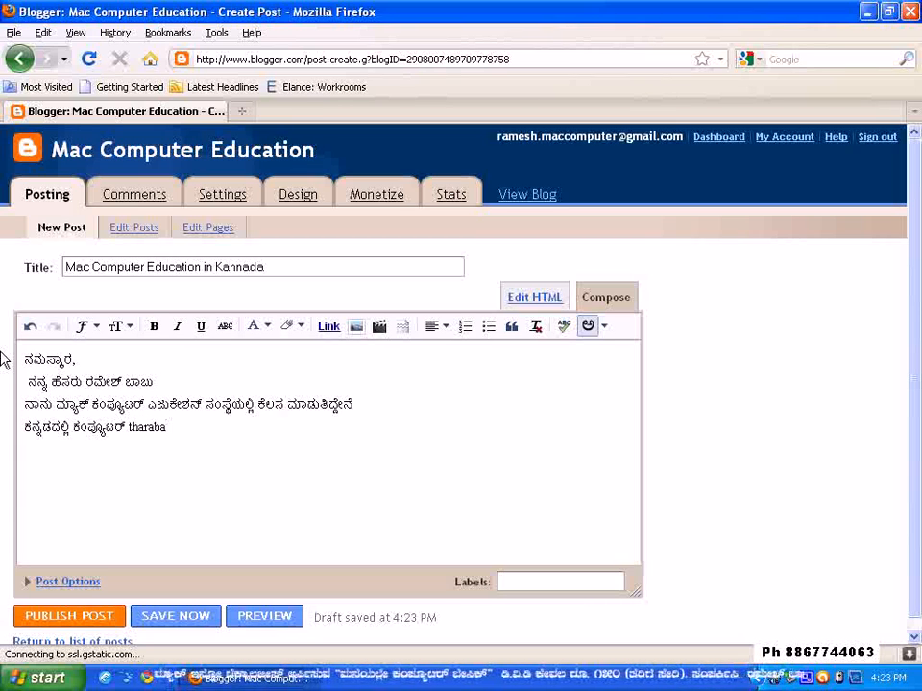
pyautogui.press('BackSpace')
pyautogui.write('eth')
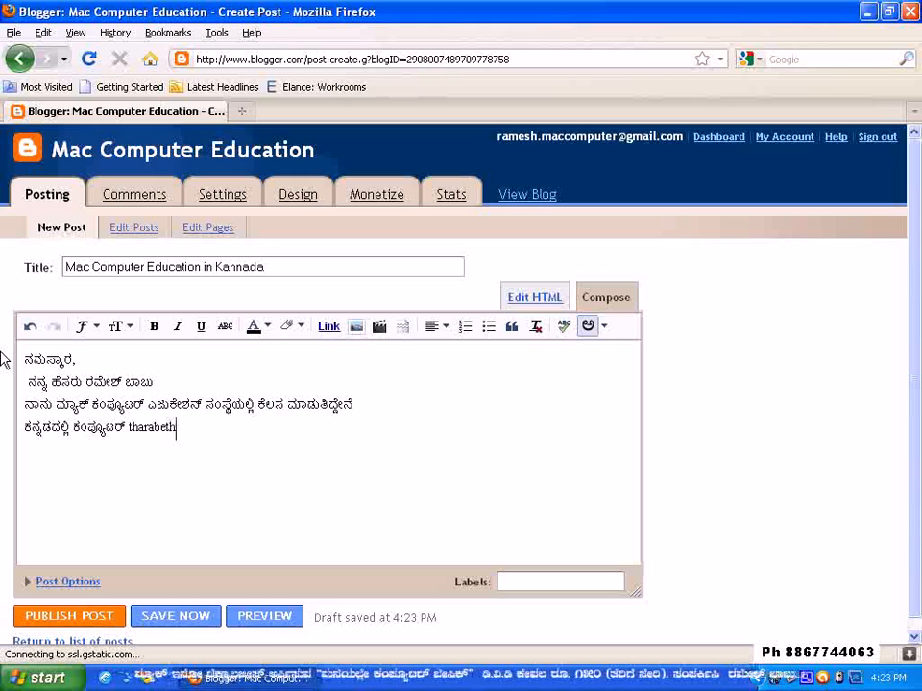
pyautogui.write('i ')
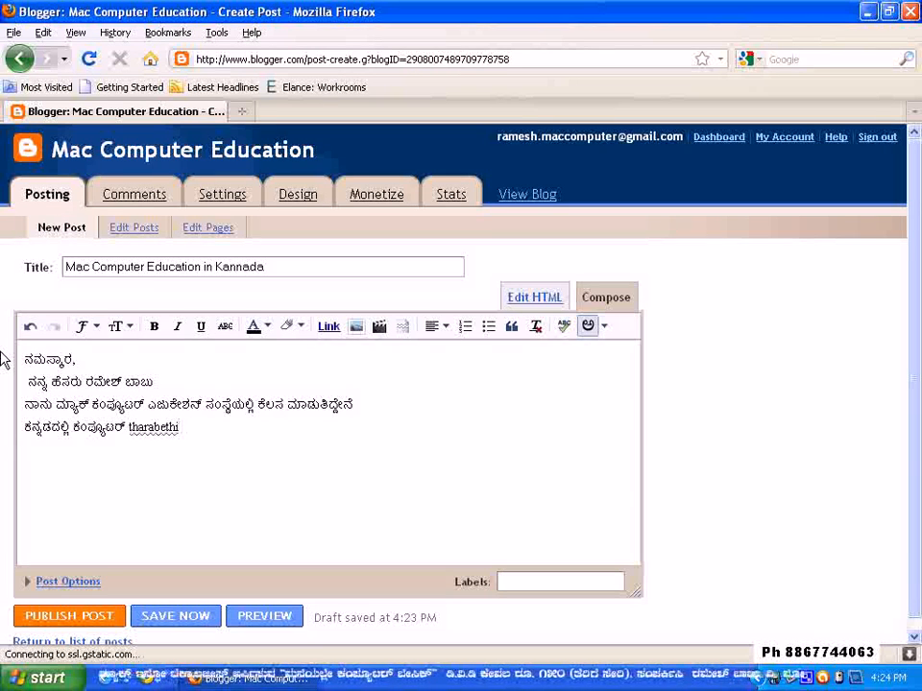
pyautogui.write('needa')
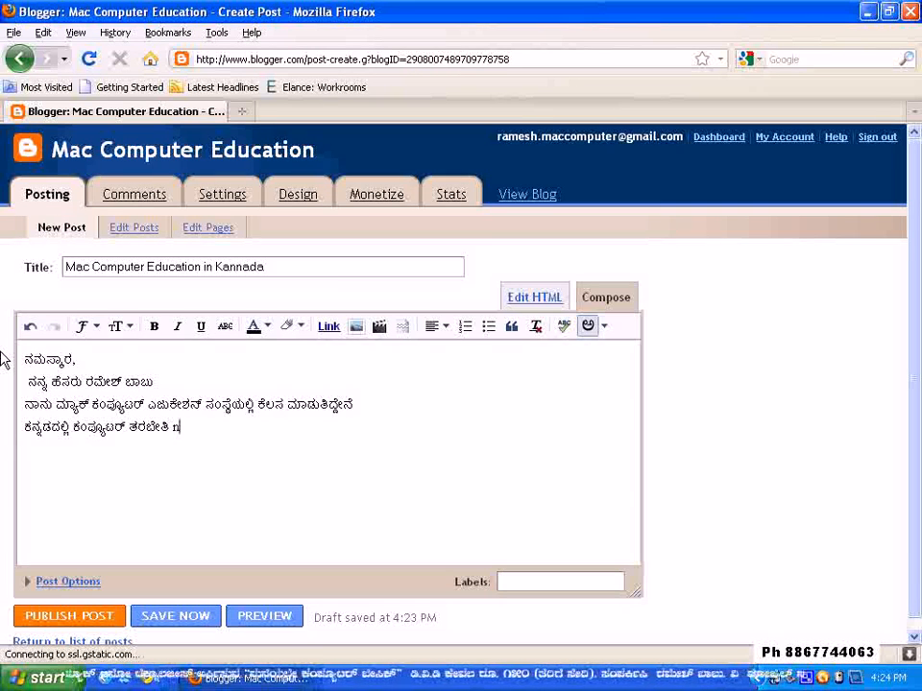
pyautogui.write('lu ')
pyautogui.write('vid')
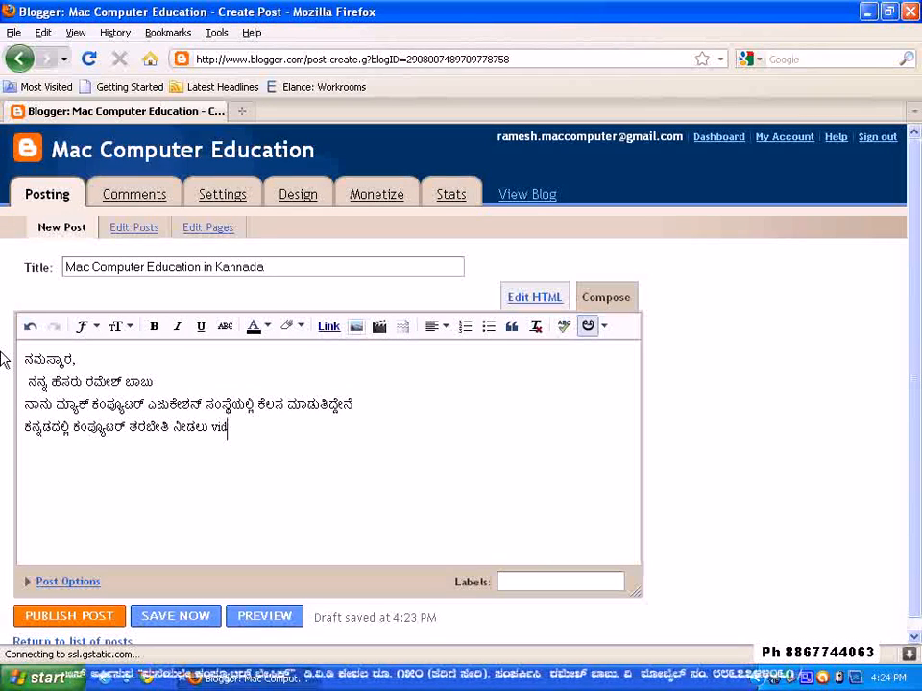
pyautogui.write('eos tha')
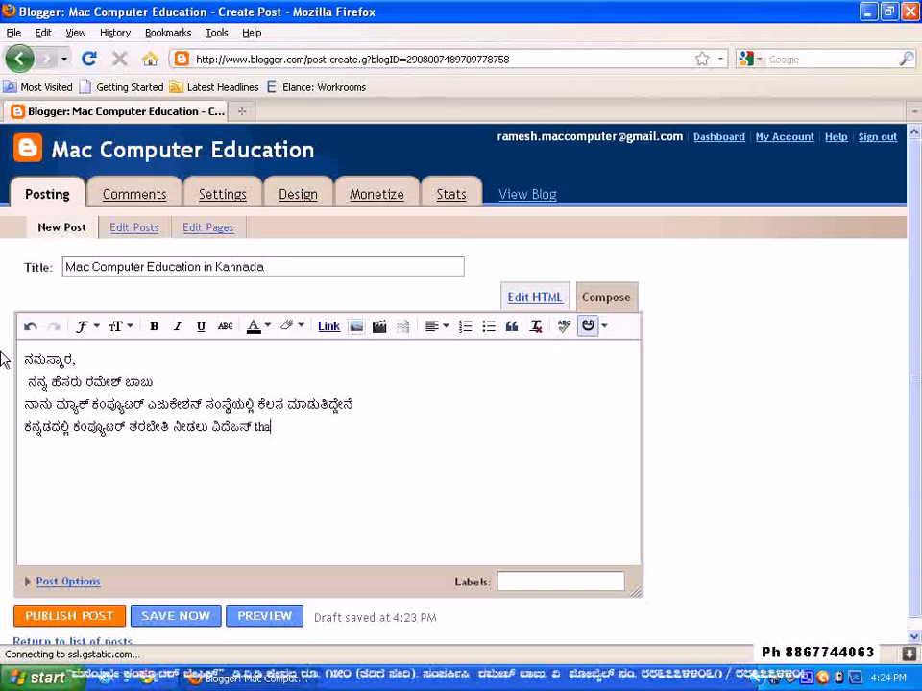
pyautogui.write('yarisiddene')
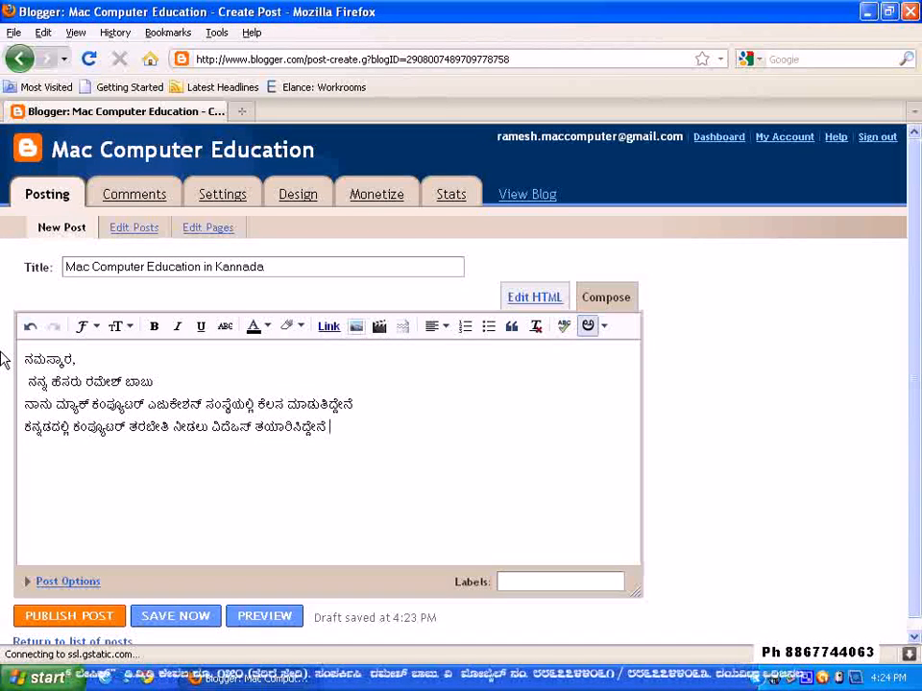
# Remove the word ವಿದೆಒಸ್ from the fourth line of the post
pyautogui.click(234, 430)
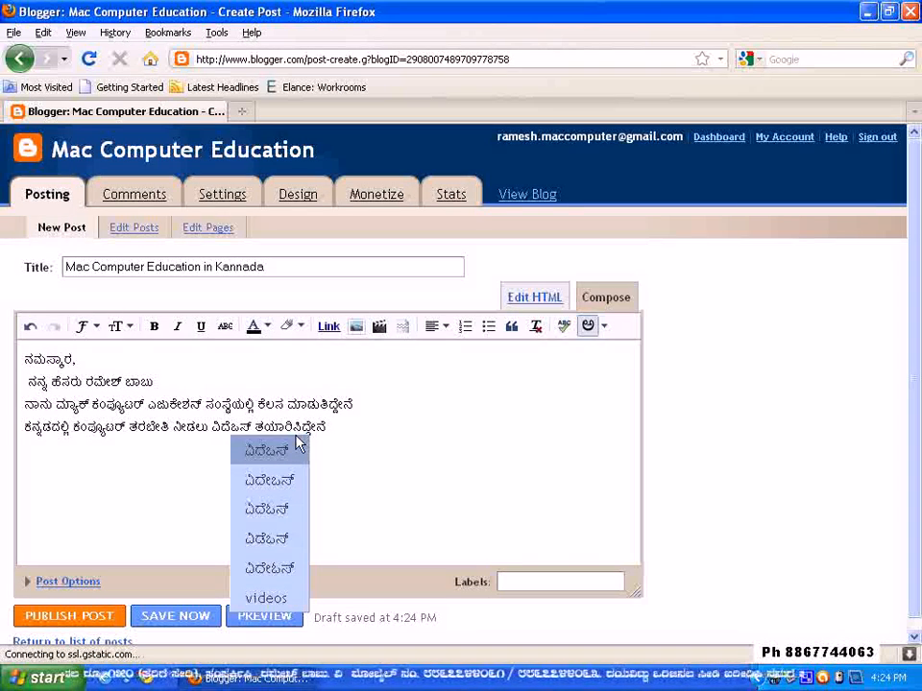
pyautogui.click(299, 445)
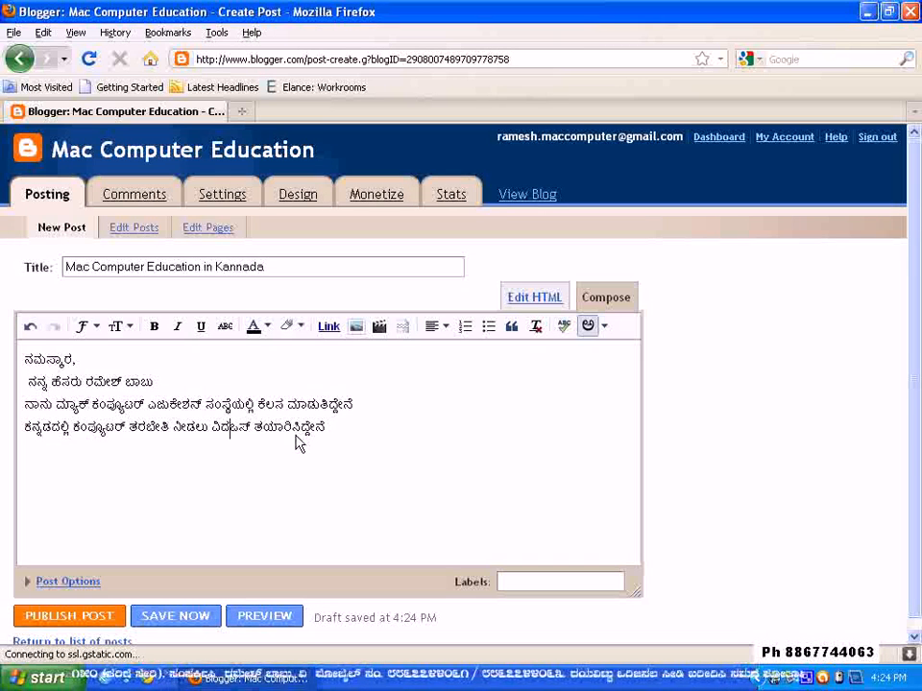
pyautogui.press('BackSpace')
pyautogui.write('D')
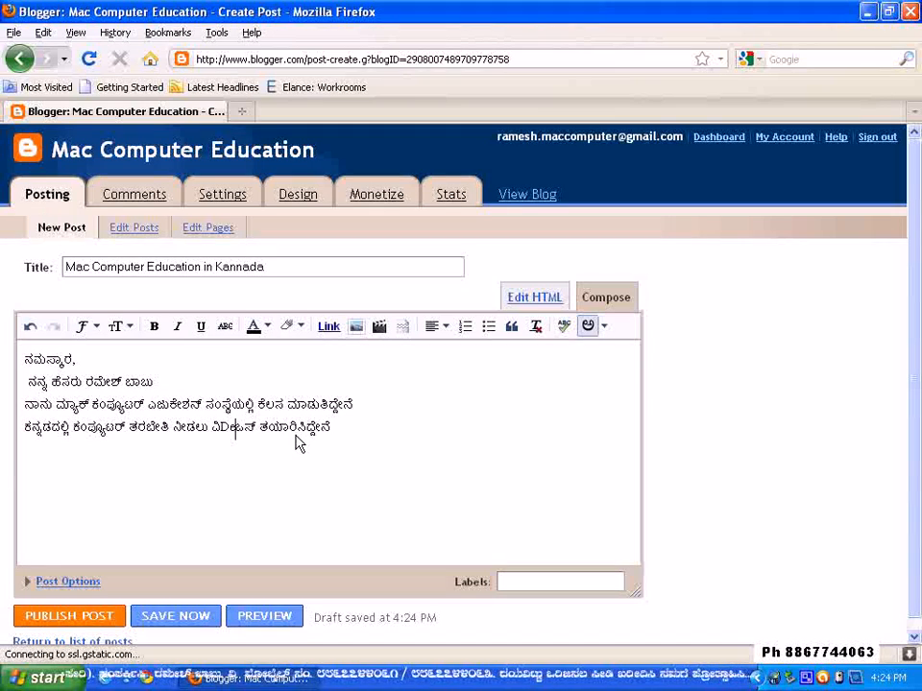
pyautogui.press('BackSpace')
pyautogui.press('Delete')
pyautogui.press('Delete')
pyautogui.press('Delete')
pyautogui.press('Delete')
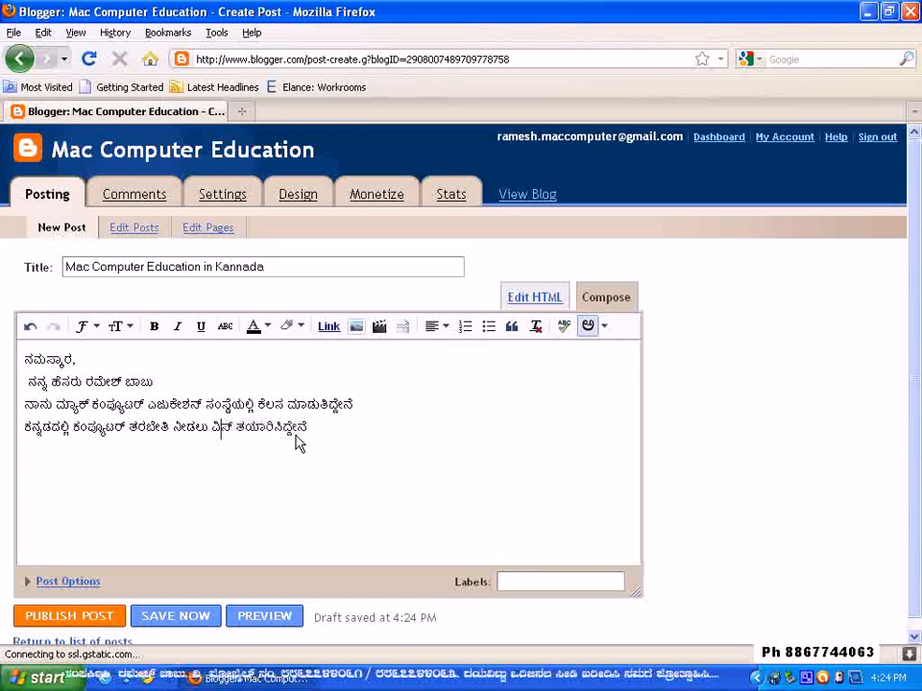
pyautogui.press('BackSpace')
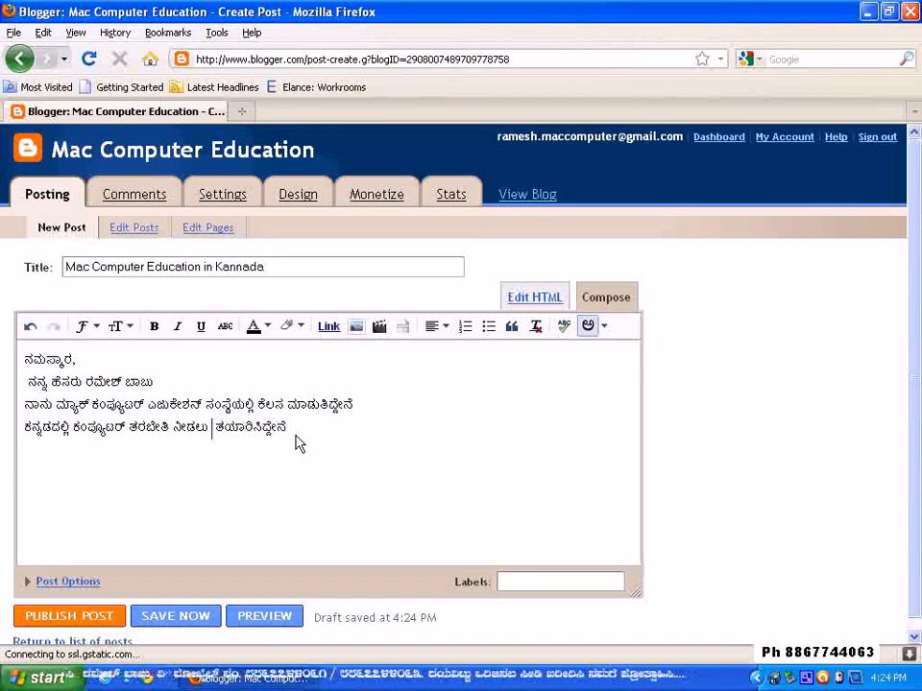
# Re-enter the removed word as "ViDeos", choose the Kannada spelling ವಿಡೆಒಸ್, and end the fourth line with a period
pyautogui.write('ViDeos')
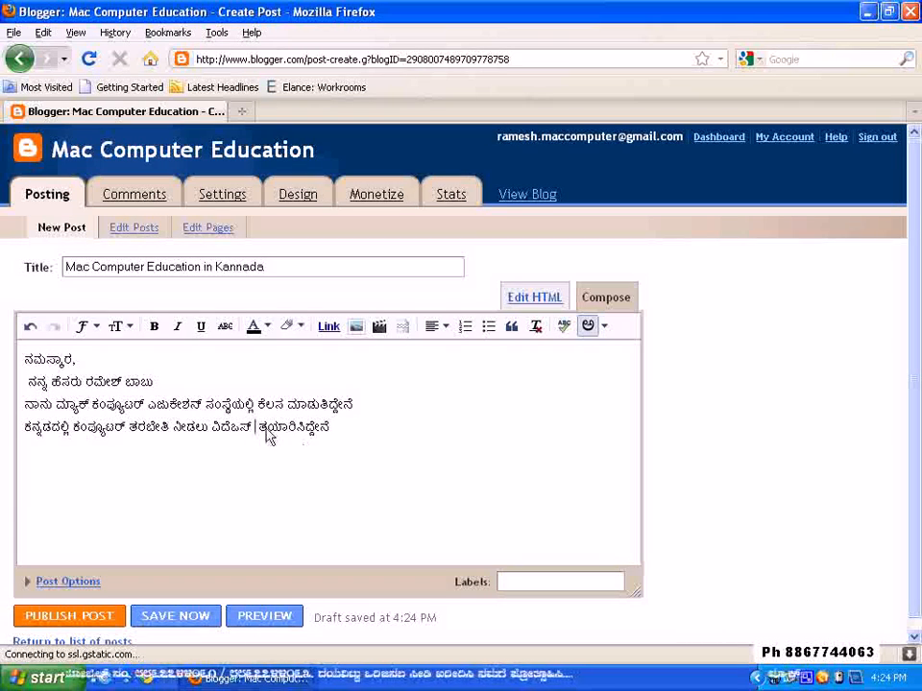
pyautogui.click(231, 429)
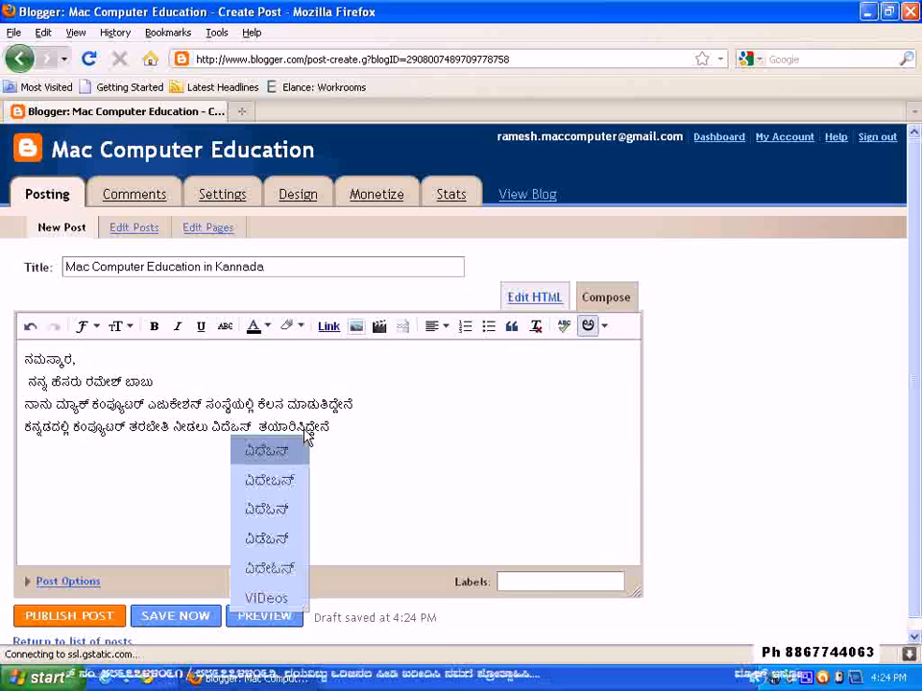
pyautogui.click(268, 555)
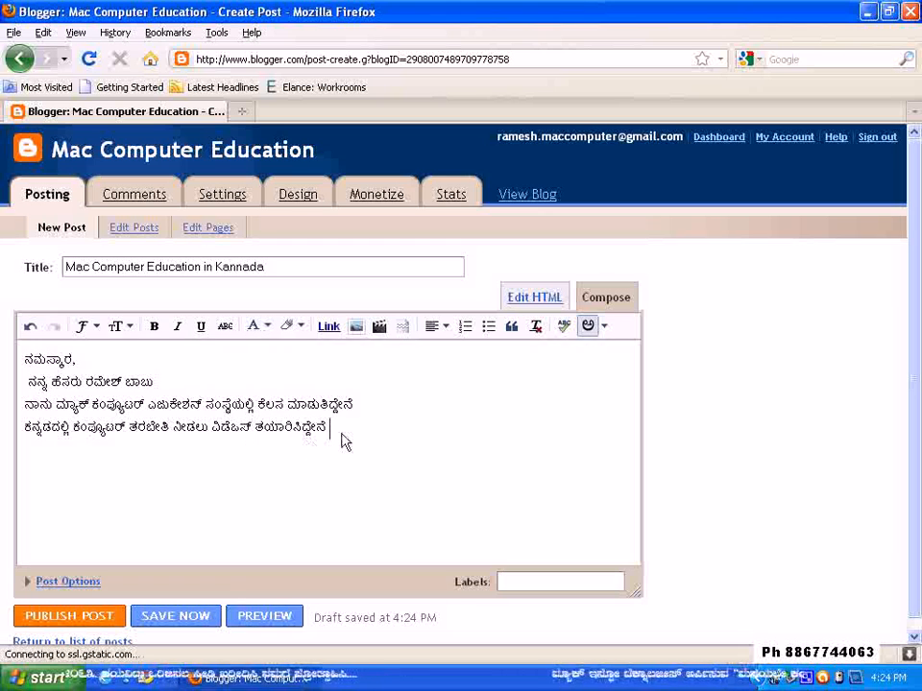
pyautogui.write('.')
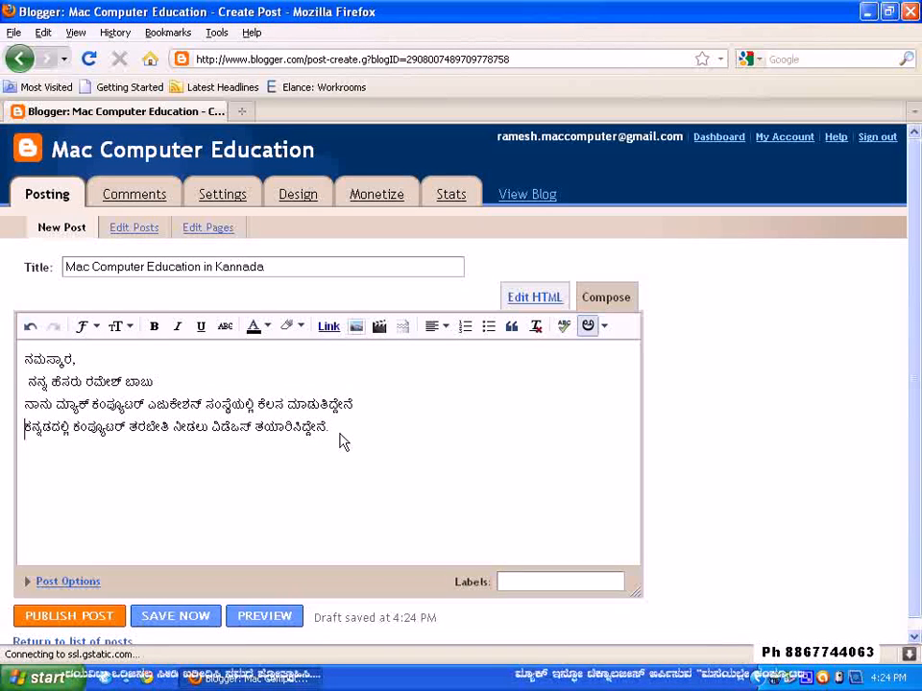
# Start a fifth line in Kannada with "Idu grihiniyarige"
pyautogui.press('Return')
pyautogui.write('Idu ')
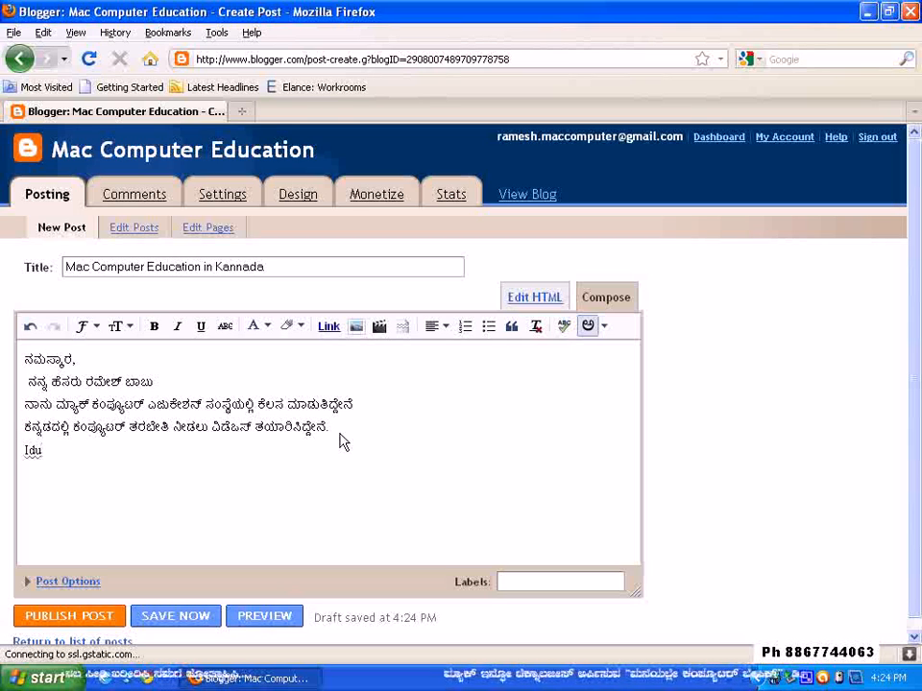
pyautogui.write('grihini')
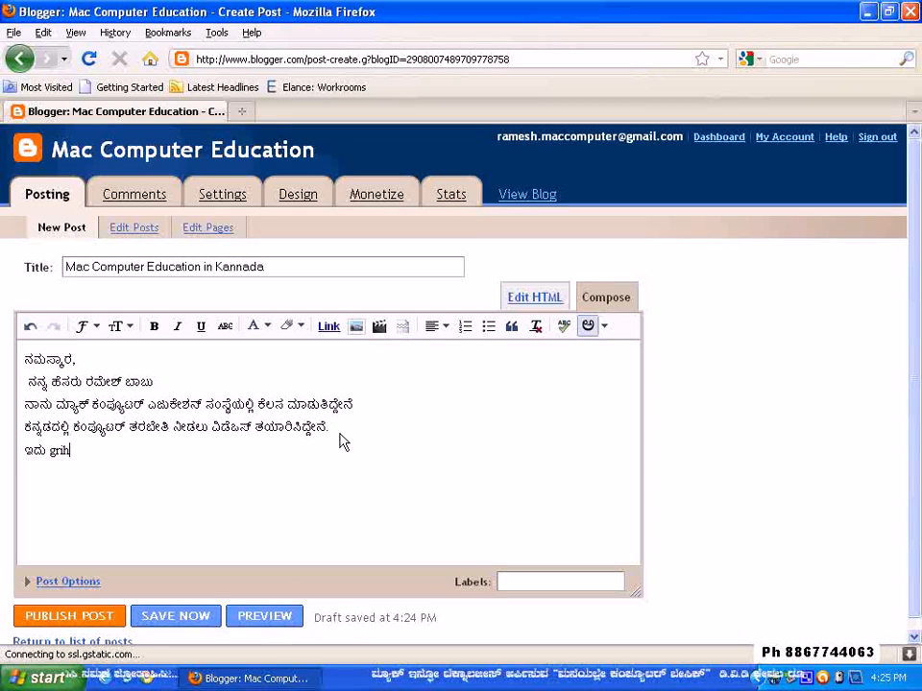
pyautogui.write('ar')
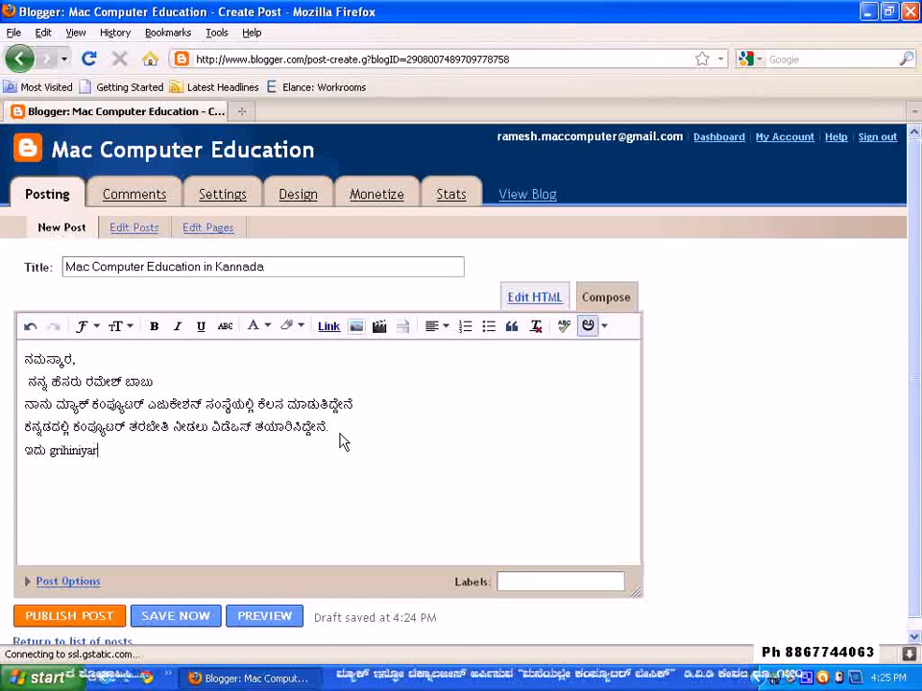
pyautogui.write('ige')
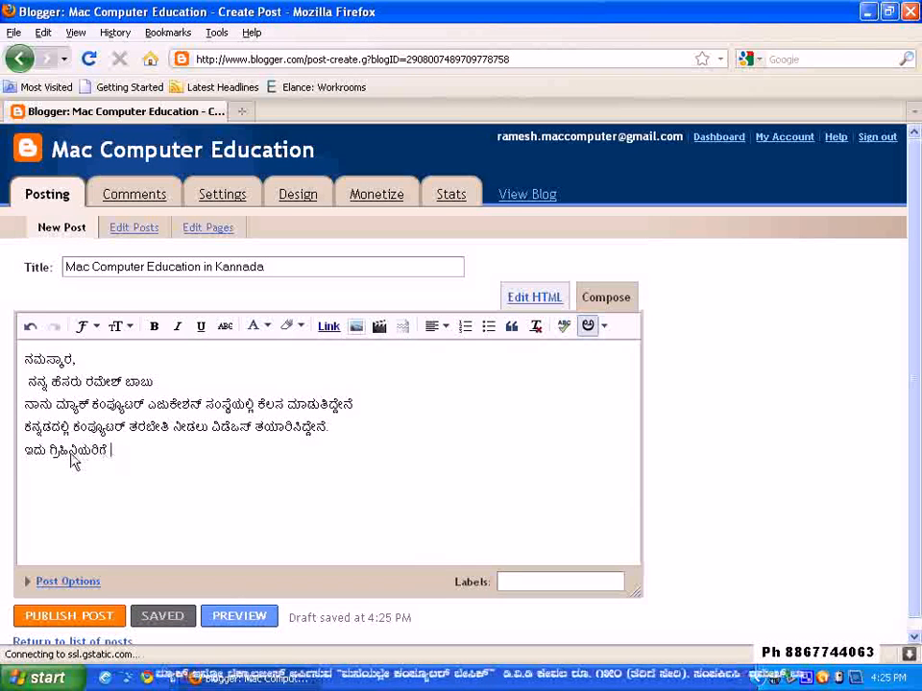
# Correct the second word of the fifth line so that it reads ಗೃಹಿಣಿಯರಿಗೆ
pyautogui.press('BackSpace')
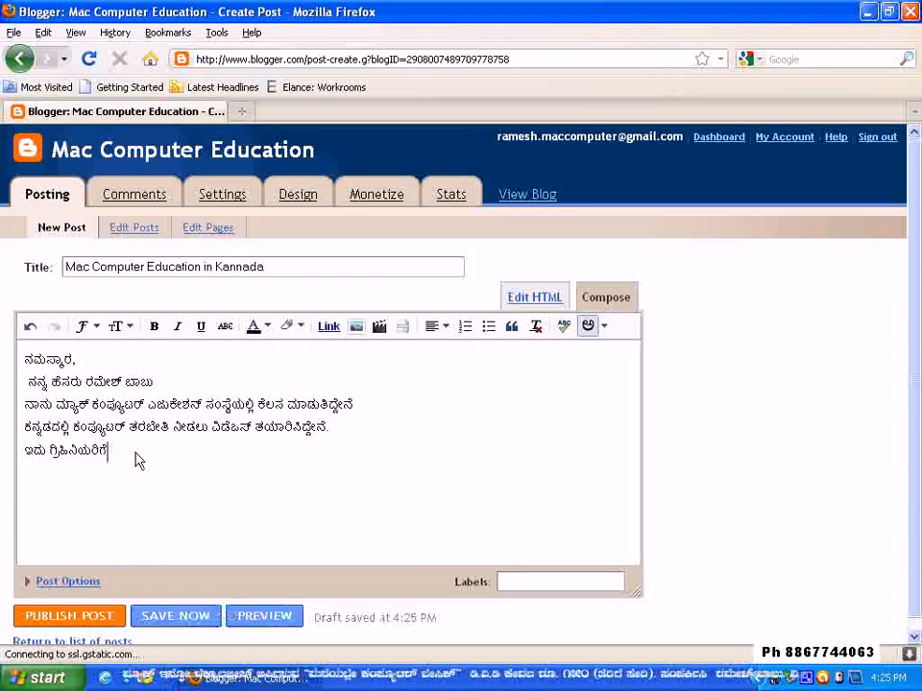
pyautogui.press('BackSpace')
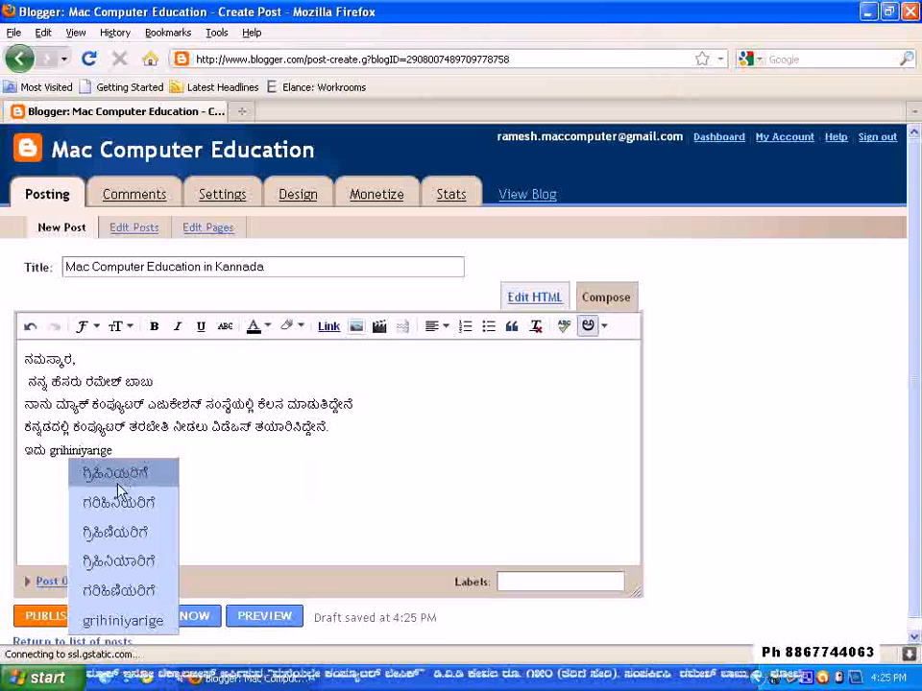
pyautogui.click(59, 450)
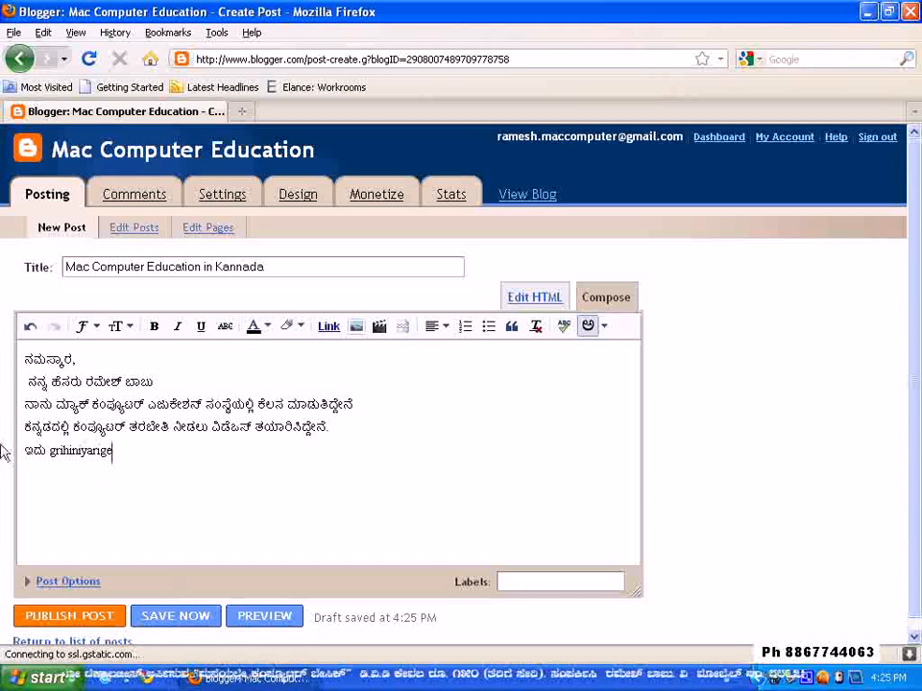
pyautogui.click(63, 453)
pyautogui.press('BackSpace')
pyautogui.write('u')
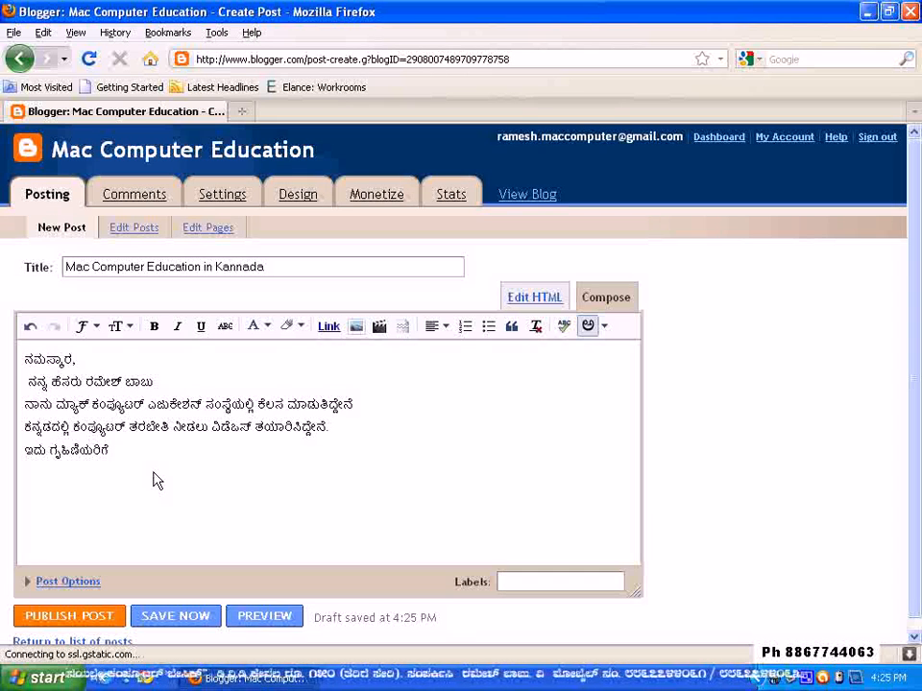
# Continue the fifth line with a comma and the word "maKKaLLige"
pyautogui.write(', makka')
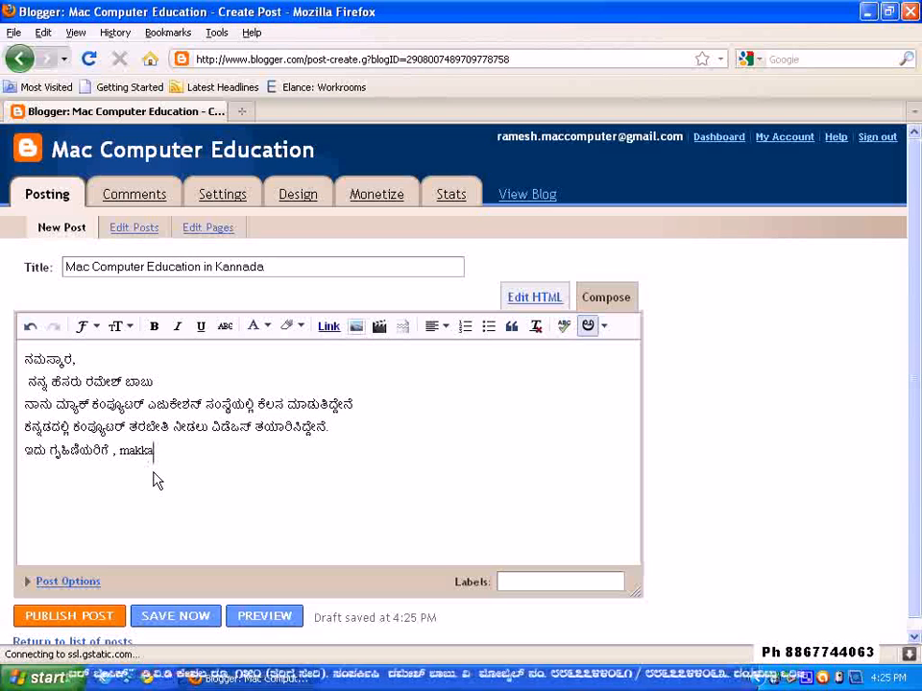
pyautogui.write('LLI')
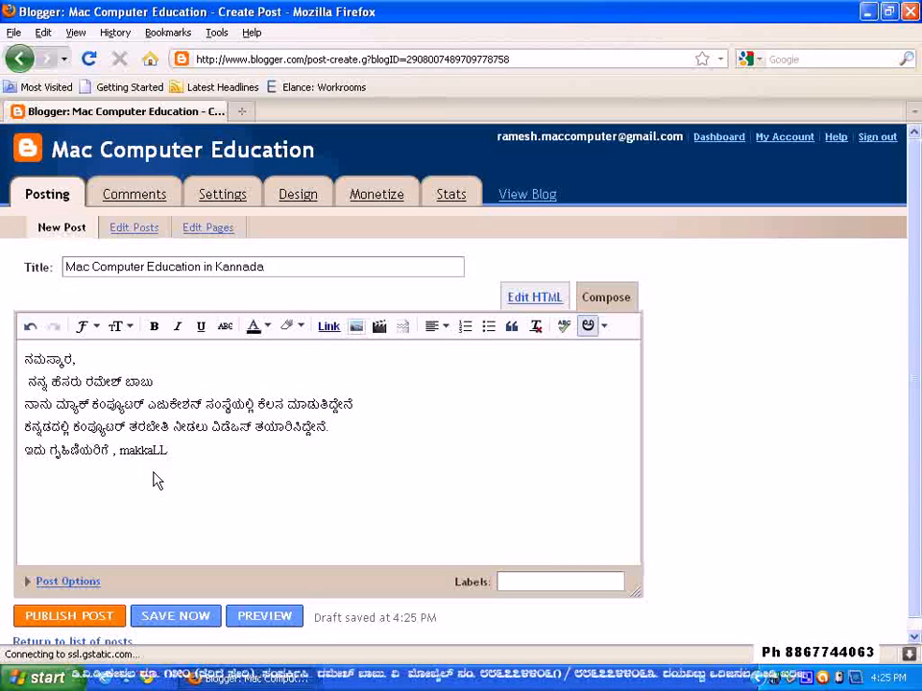
pyautogui.press('BackSpace')
pyautogui.press('BackSpace')
pyautogui.press('BackSpace')
pyautogui.press('BackSpace')
pyautogui.press('BackSpace')
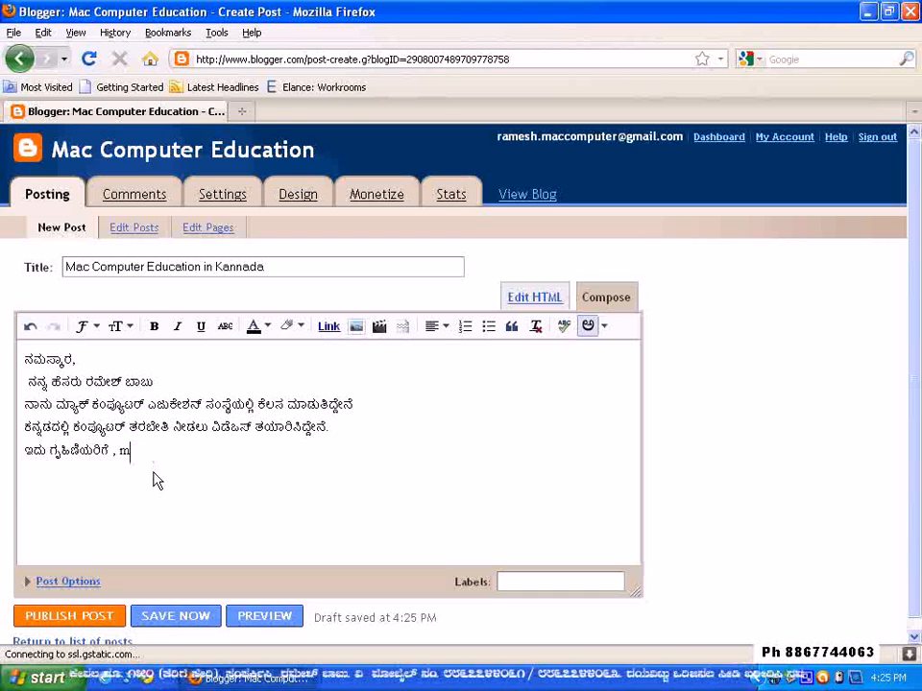
pyautogui.write('mak')
pyautogui.press('BackSpace')
pyautogui.write('KKaLLige')
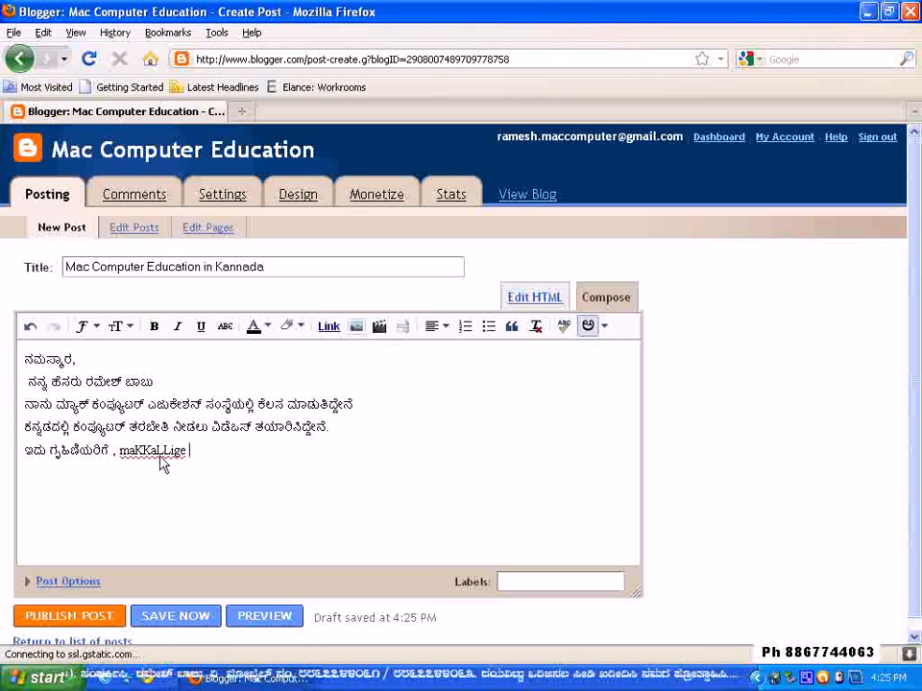
# Convert the word after the comma to Kannada and choose the alternative spelling ಮಕ್ಕಳ್ಳಿಗೆ
pyautogui.press('BackSpace')
pyautogui.press('BackSpace')
pyautogui.press('BackSpace')
pyautogui.write('e')
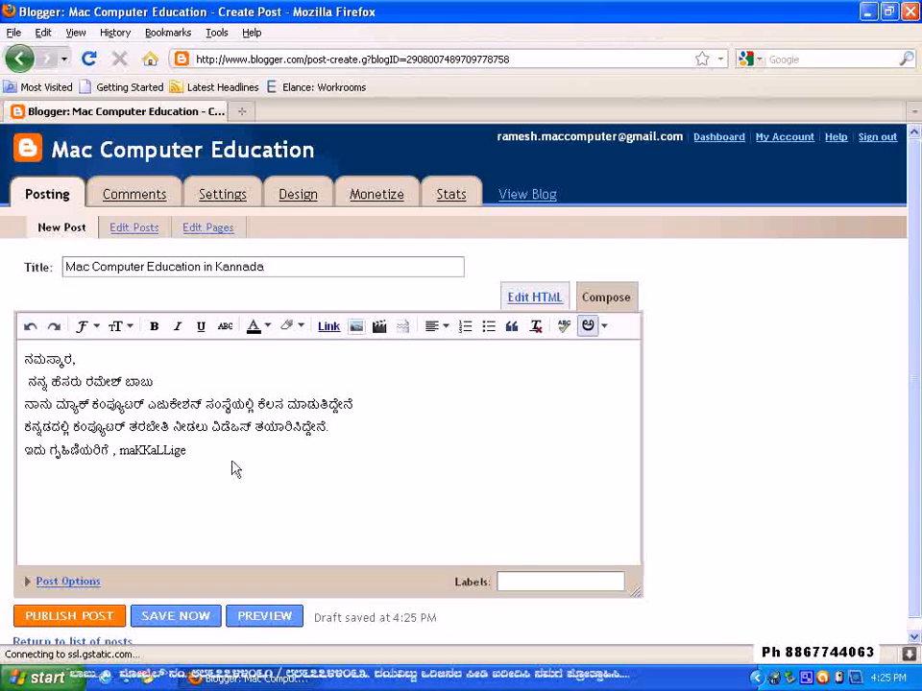
pyautogui.click(159, 452)
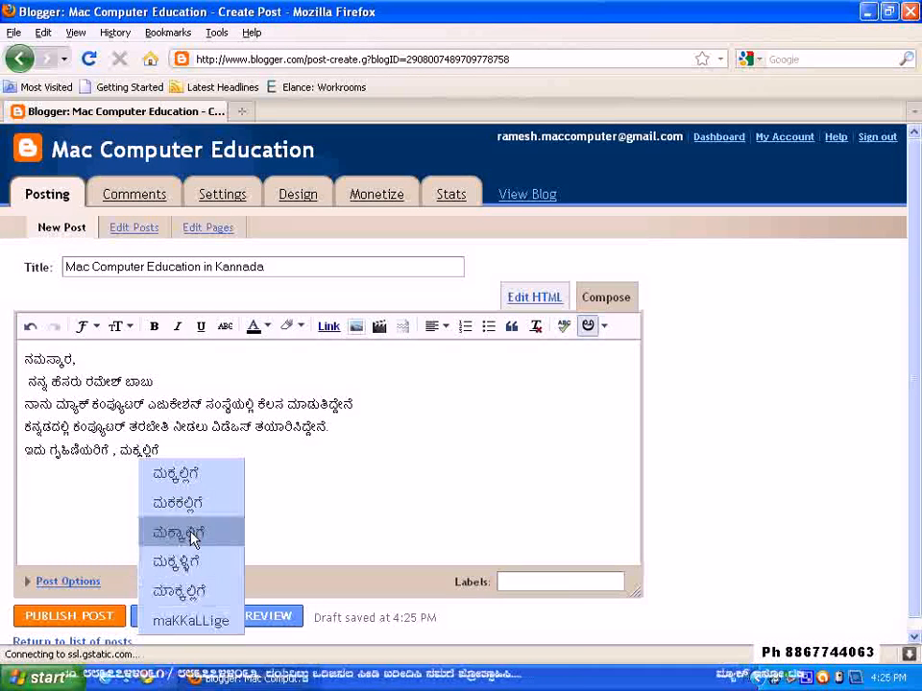
pyautogui.click(181, 563)
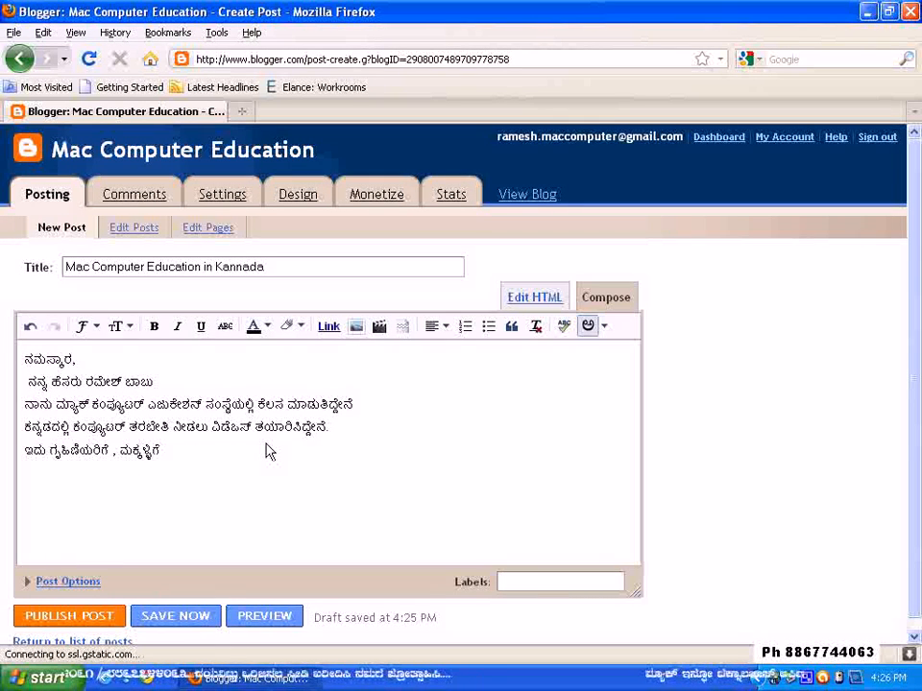
# Continue the fifth line in Kannada with "hagu kelasadalli"
pyautogui.write('hagu ')
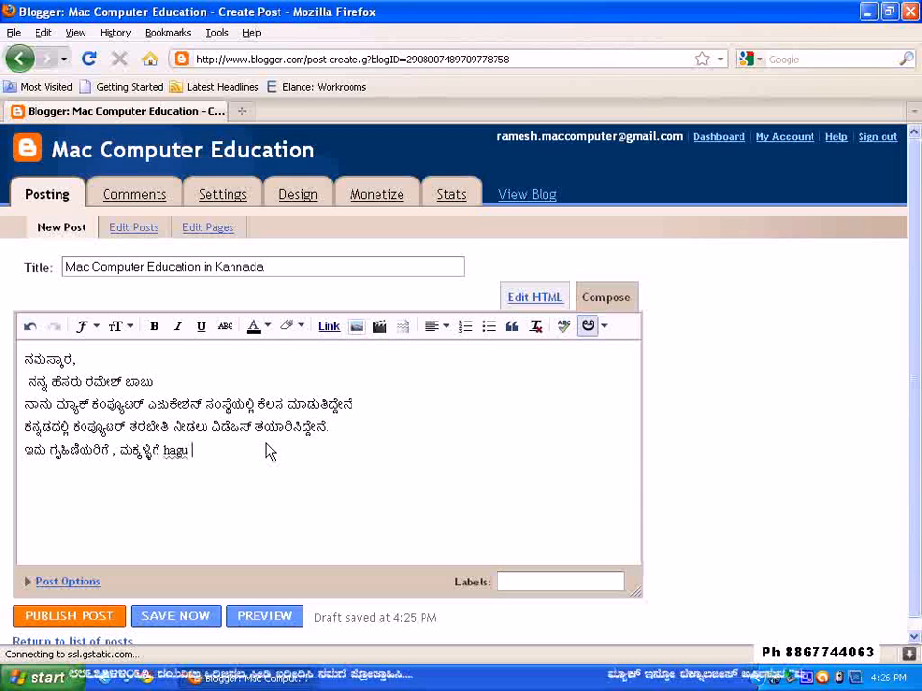
pyautogui.press('BackSpace')
pyautogui.press('BackSpace')
pyautogui.press('BackSpace')
pyautogui.press('BackSpace')
pyautogui.press('BackSpace')
pyautogui.write('ಹಾಗು ke')
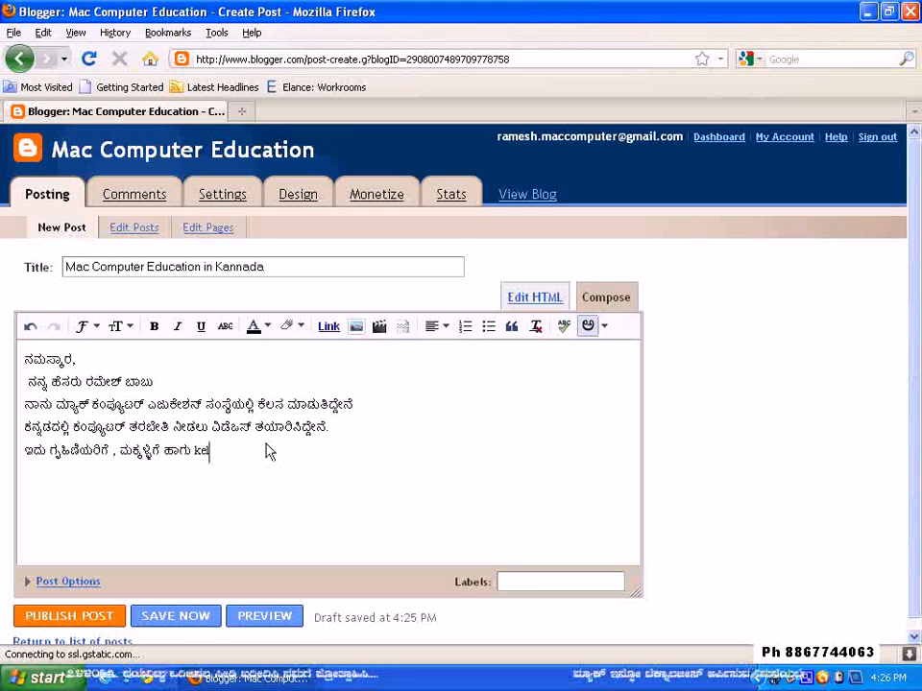
pyautogui.write('lasa')
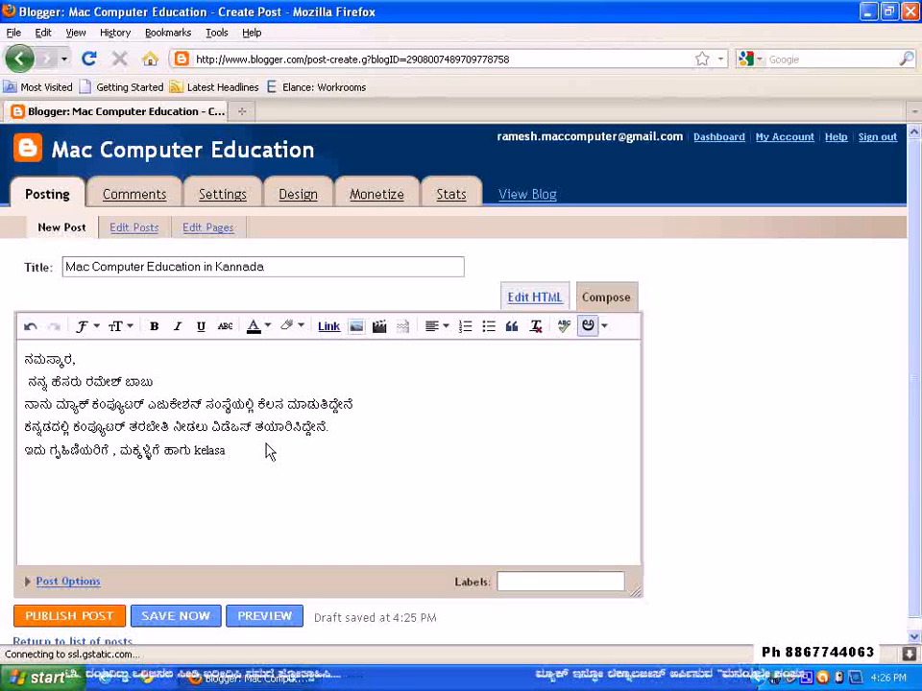
pyautogui.write('dall')
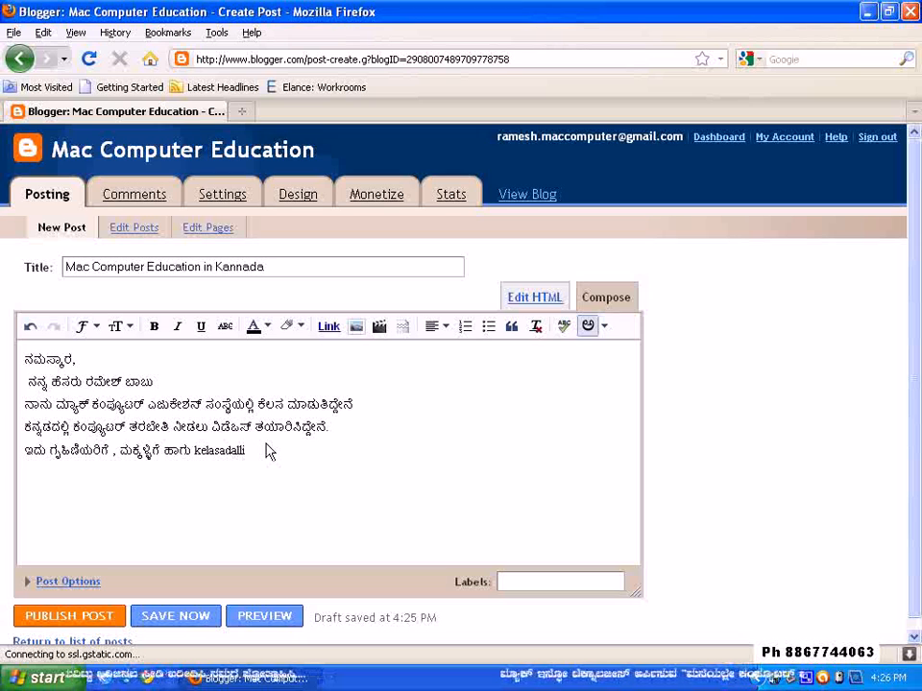
pyautogui.write('i ')
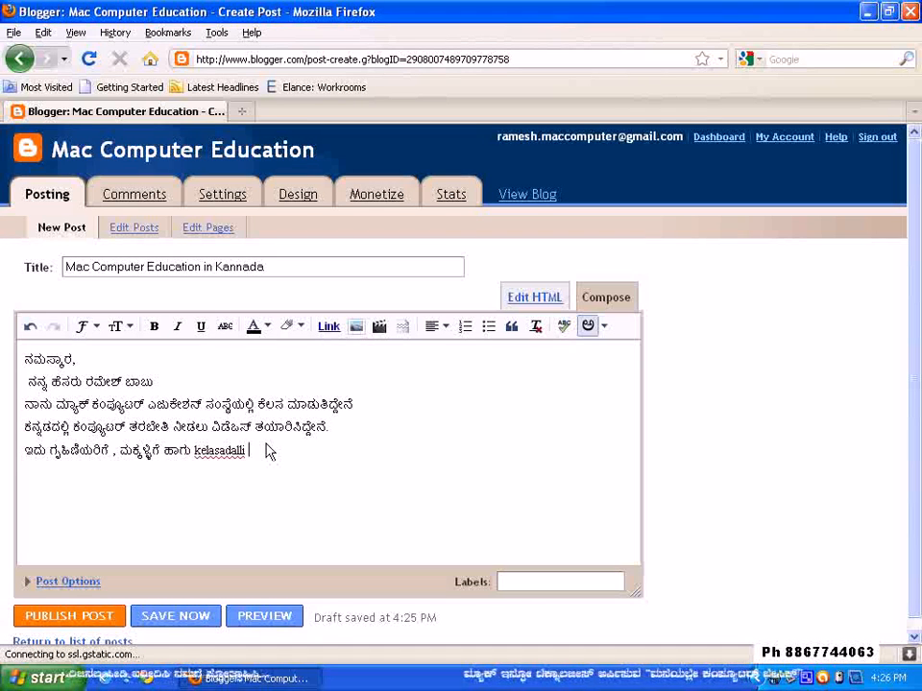
pyautogui.write('samay')
pyautogui.press('BackSpace')
pyautogui.press('BackSpace')
pyautogui.press('BackSpace')
pyautogui.press('BackSpace')
pyautogui.press('BackSpace')
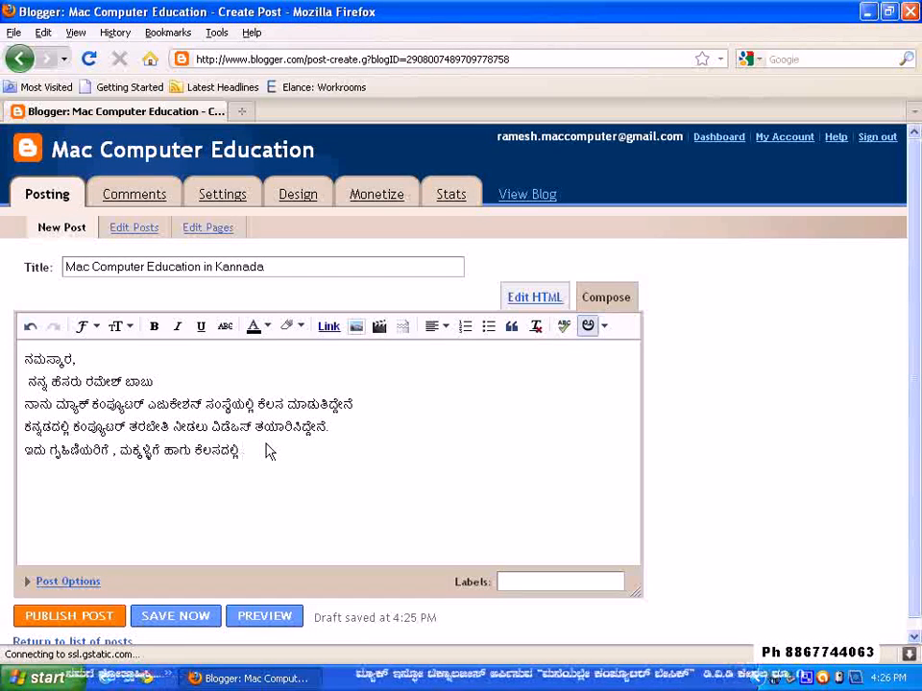
# Continue the fifth line in Kannada with "computer vidyabyasa"
pyautogui.write('co')
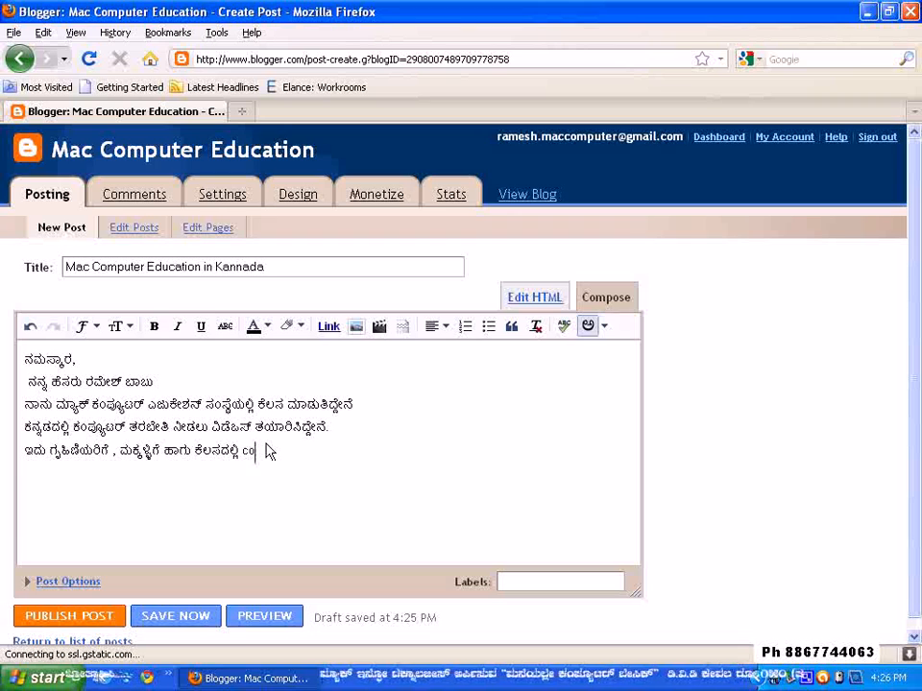
pyautogui.write('mputer vidya')
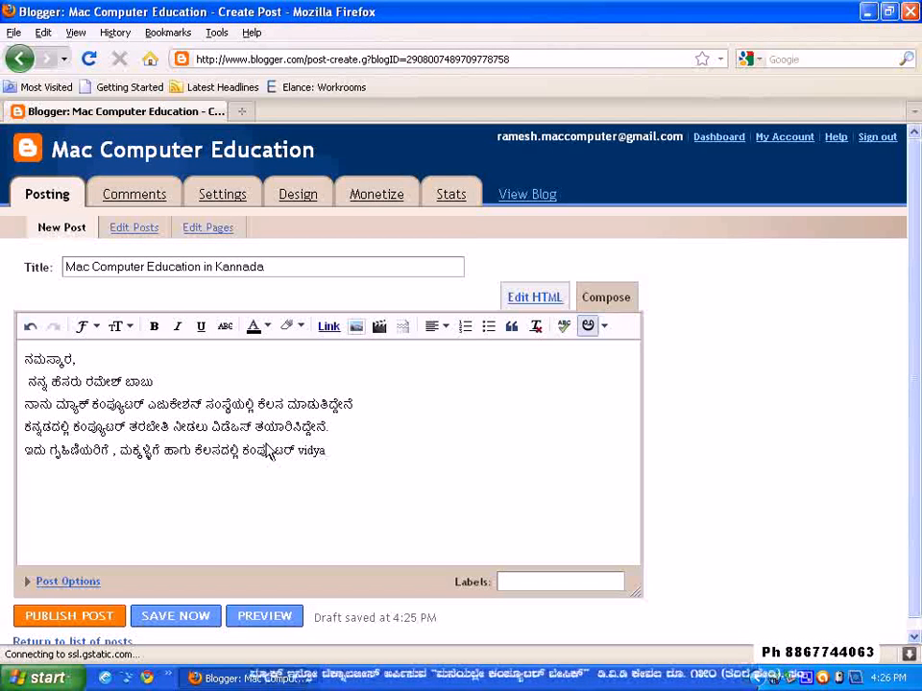
pyautogui.write('byasa')
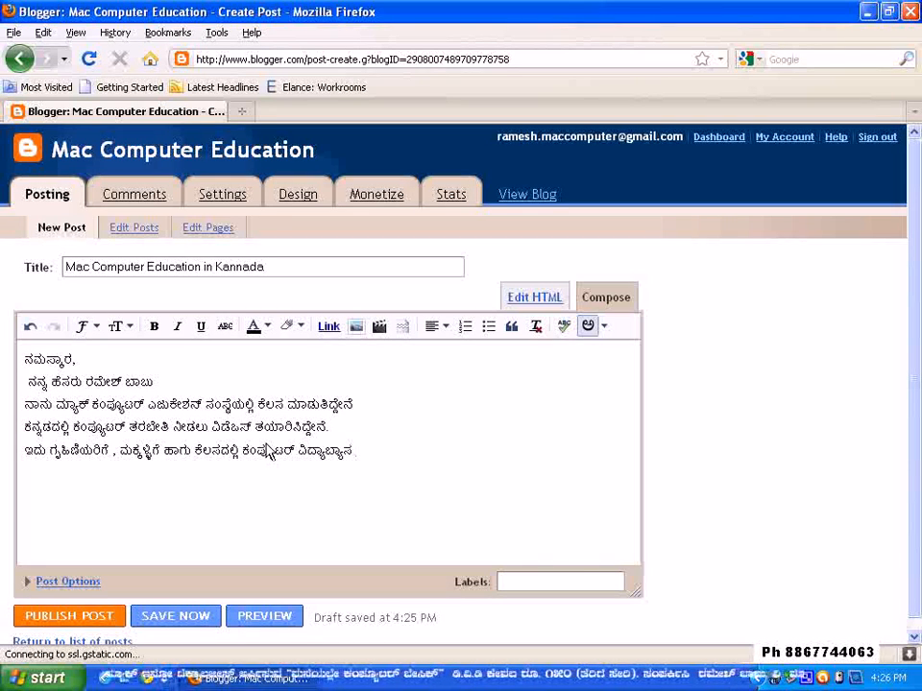
# Add the word "maduthiruva" at the end of the fifth line
pyautogui.write('ma')
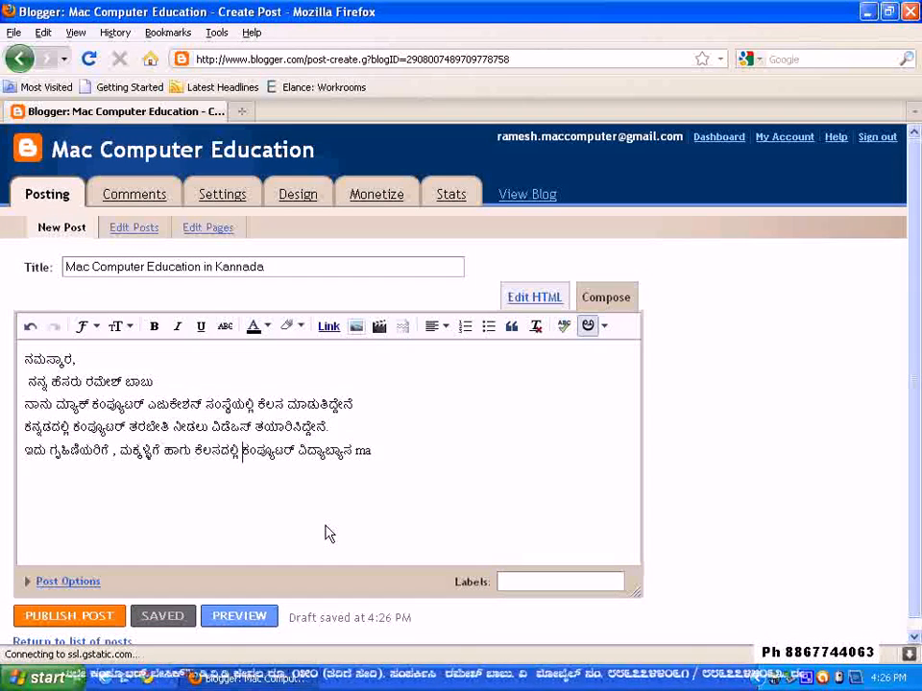
pyautogui.click(387, 464)
pyautogui.click(387, 456)
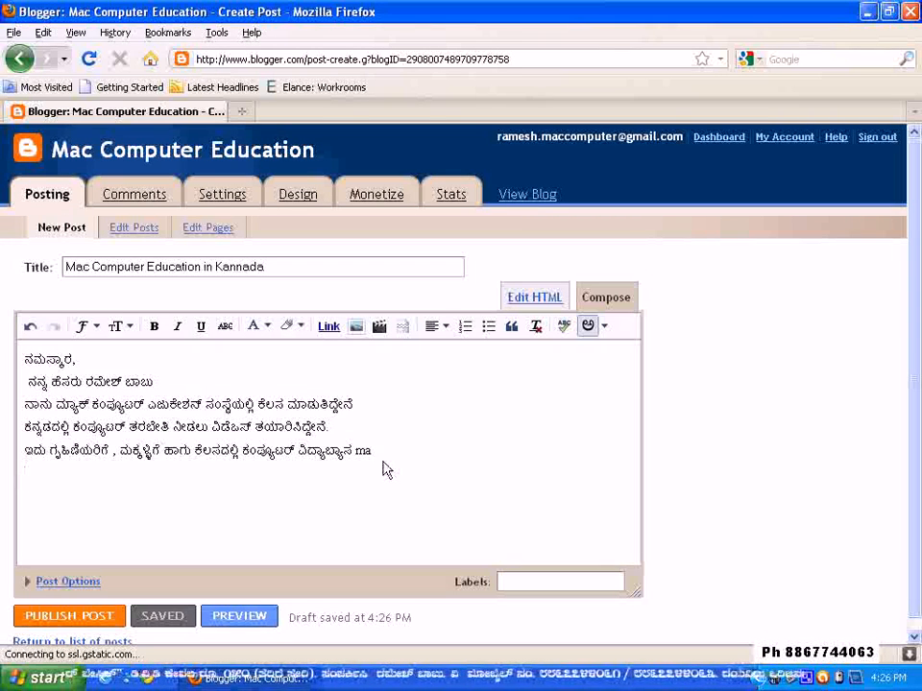
pyautogui.write('du')
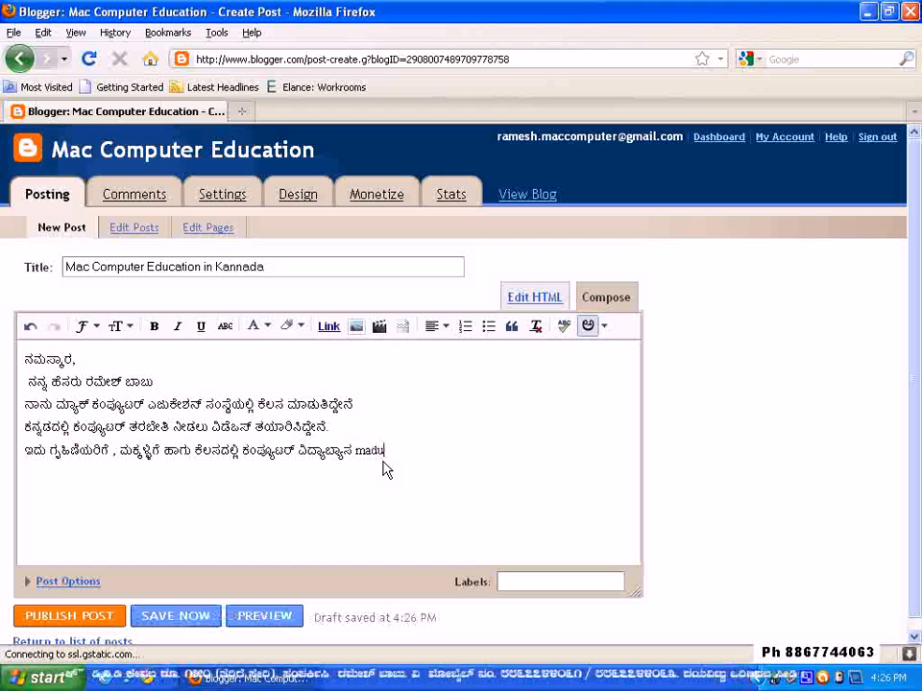
pyautogui.write('thiruva')
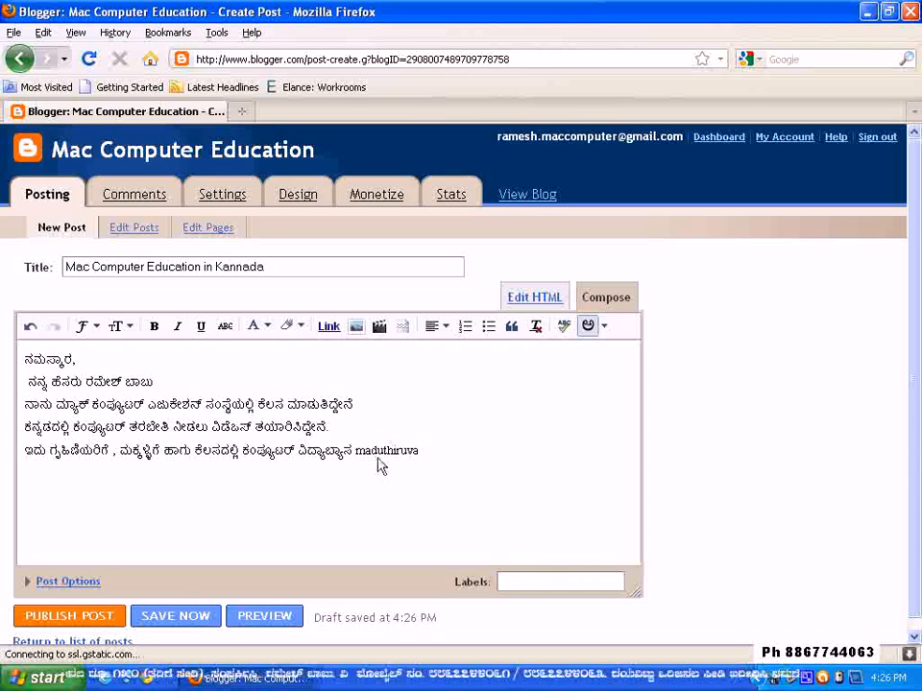
# Delete ಕಂಪ್ಯೂಟರ್ ವಿದ್ಯಾಬ್ಯಾಸ from the fifth line and shorten the word before it to "kelasa"
pyautogui.moveTo(242, 451); pyautogui.dragTo(360, 461)
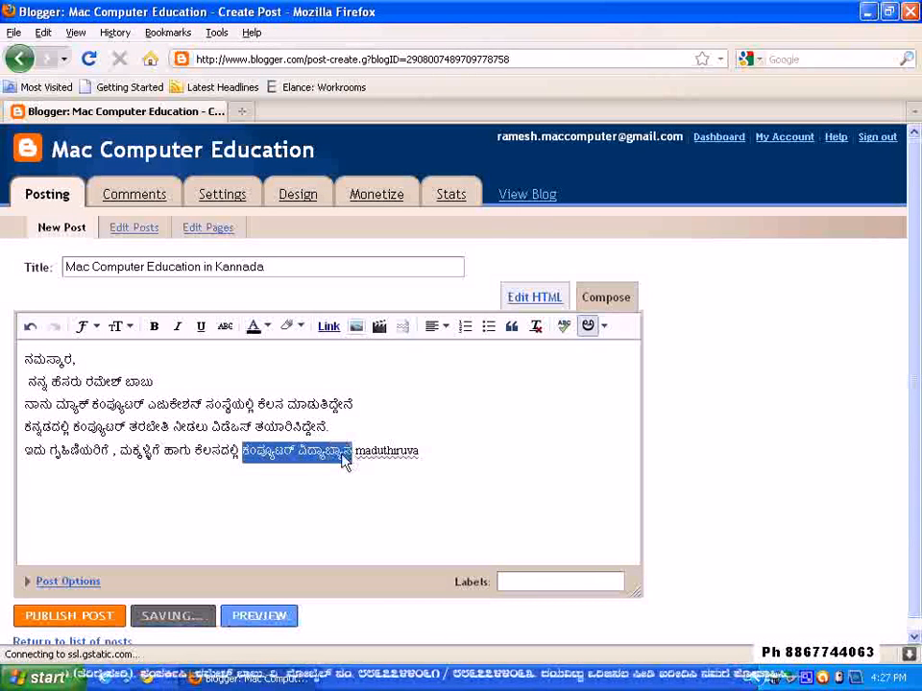
pyautogui.press('BackSpace')
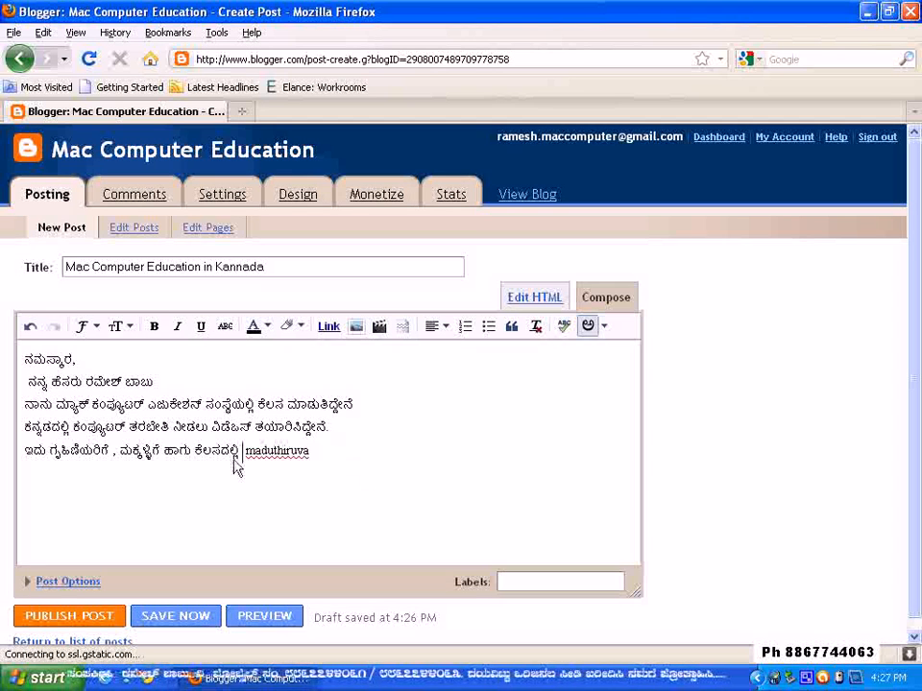
pyautogui.press('BackSpace')
pyautogui.press('BackSpace')
pyautogui.press('BackSpace')
pyautogui.press('BackSpace')
pyautogui.press('BackSpace')
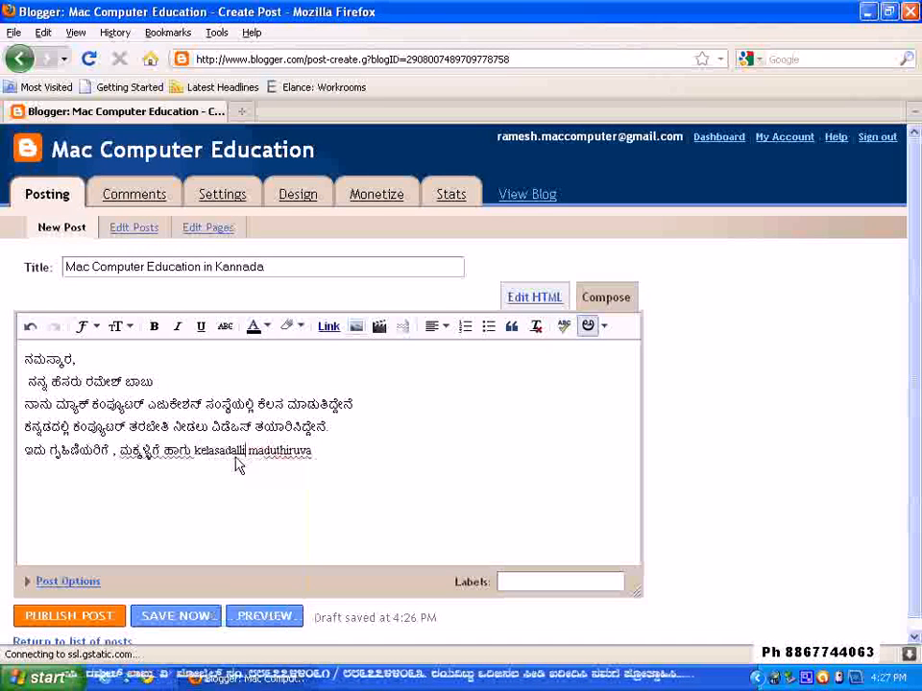
pyautogui.press('BackSpace')
pyautogui.press('BackSpace')
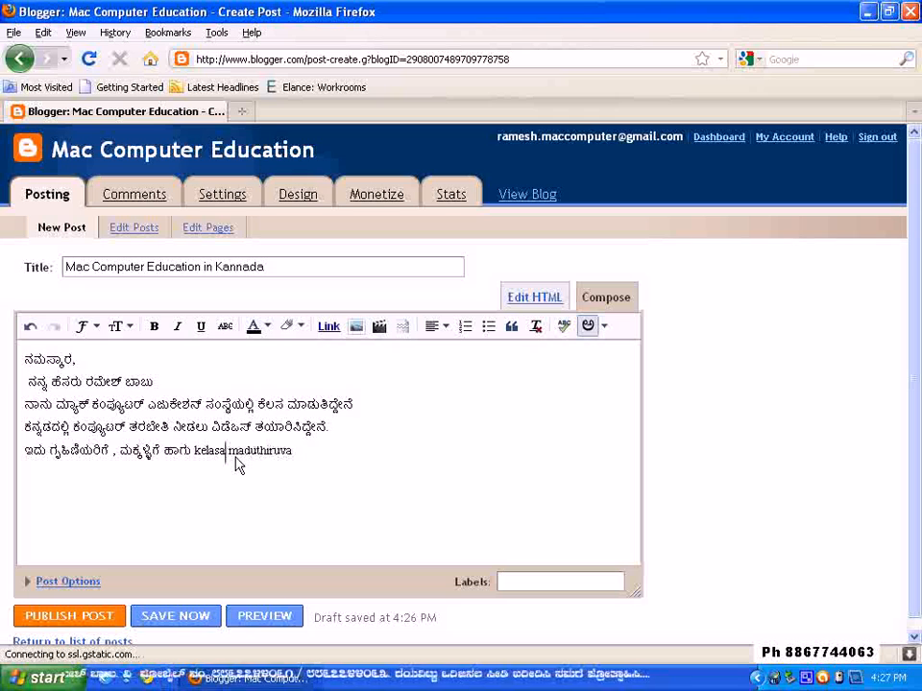
# Replace the partly converted last word of the fifth line with "maduthiruva" so that it reads ಮಾಡುತಿರುವ
pyautogui.click(303, 459)
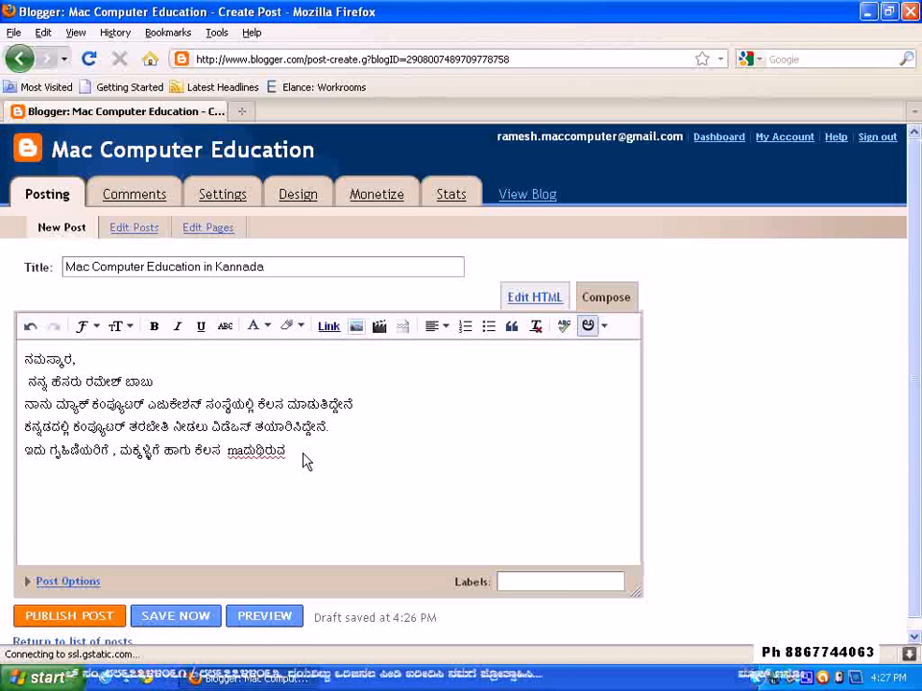
pyautogui.moveTo(290, 455); pyautogui.dragTo(228, 462)
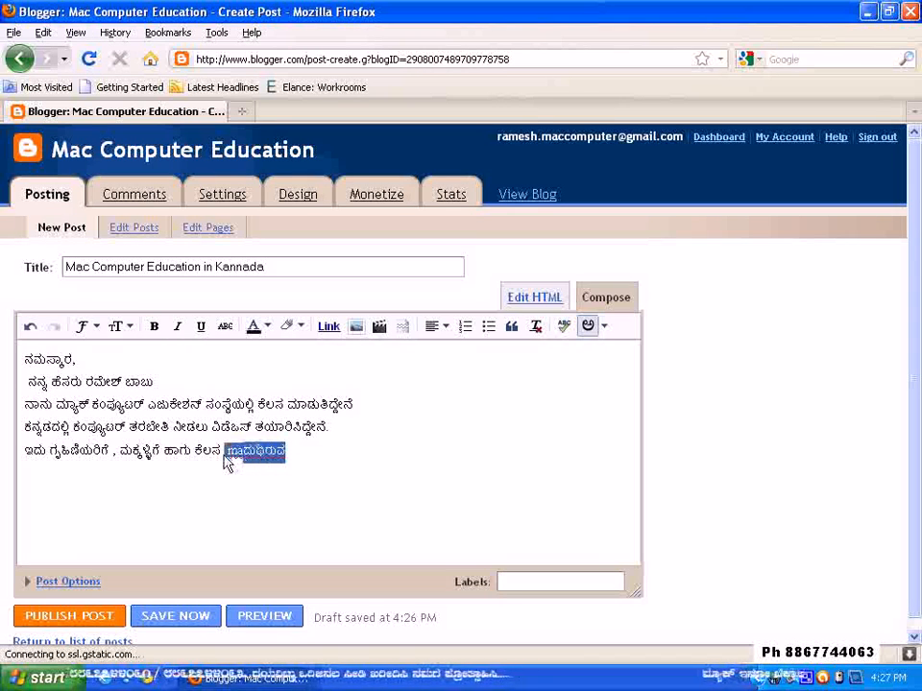
pyautogui.write('maduth')
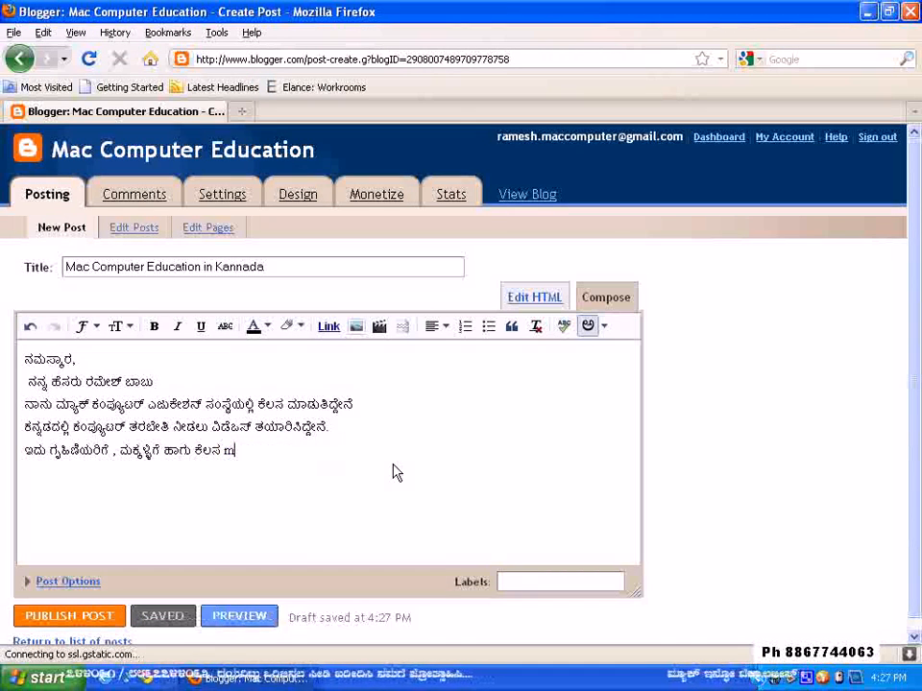
pyautogui.write('iruva')
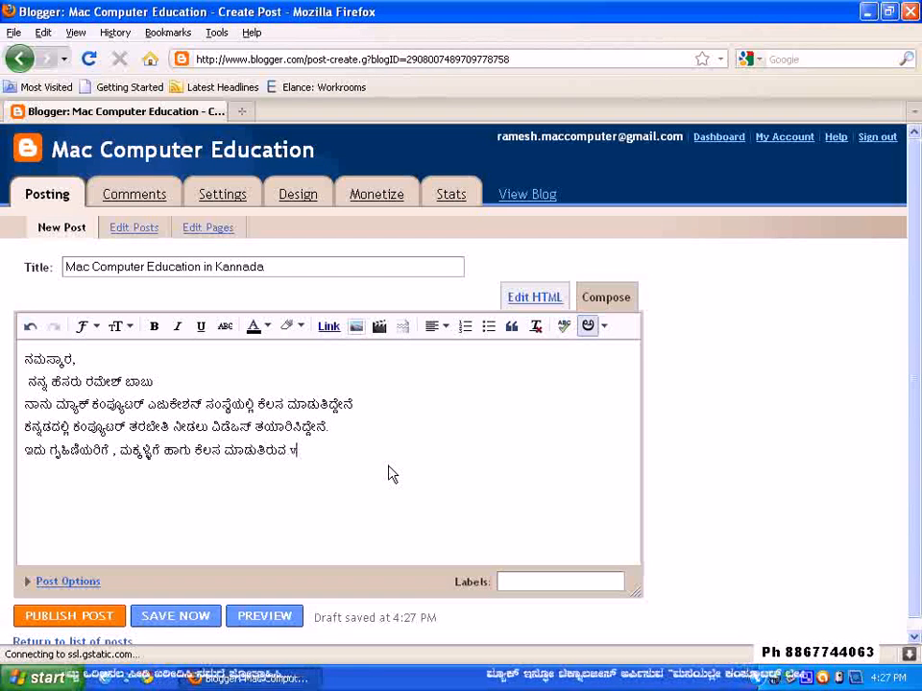
# Finish the fifth line with "vyakthigalige" in Kannada and a period, leaving a blank line below it
pyautogui.write('vyaky')
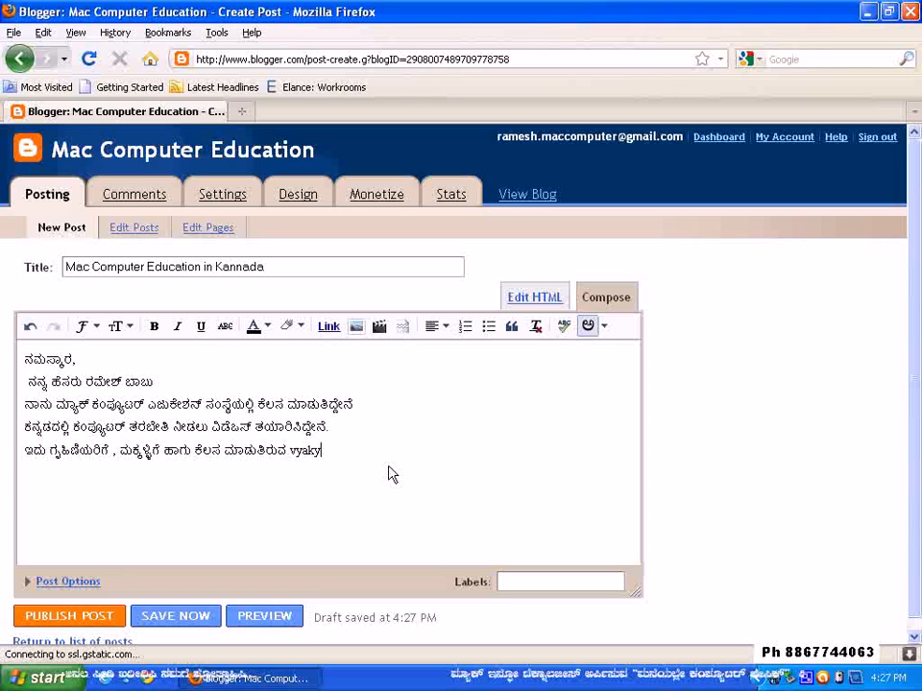
pyautogui.press('BackSpace')
pyautogui.write('thiga')
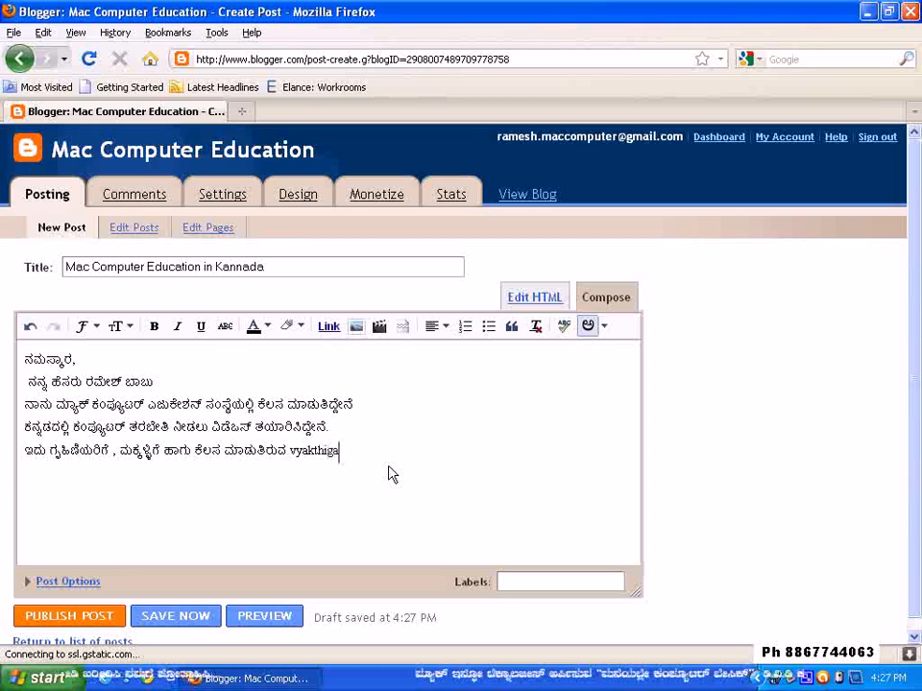
pyautogui.write('lige')
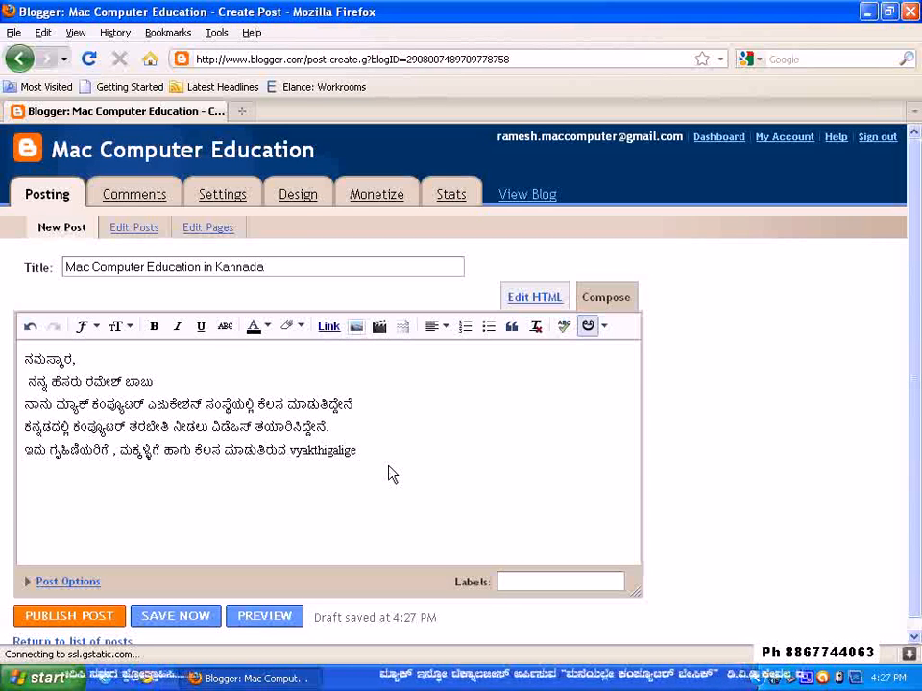
pyautogui.write(' .')
pyautogui.press('Return')
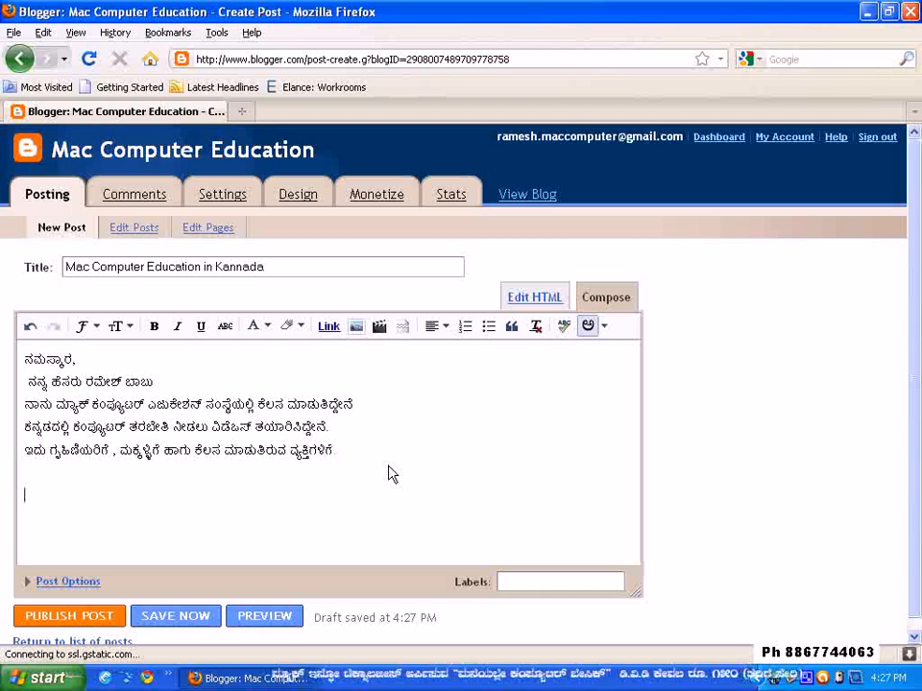
# Write the closing "inthi nimma preethiya" in Kannada, followed by the author's full name
pyautogui.write('inthi nimma p')
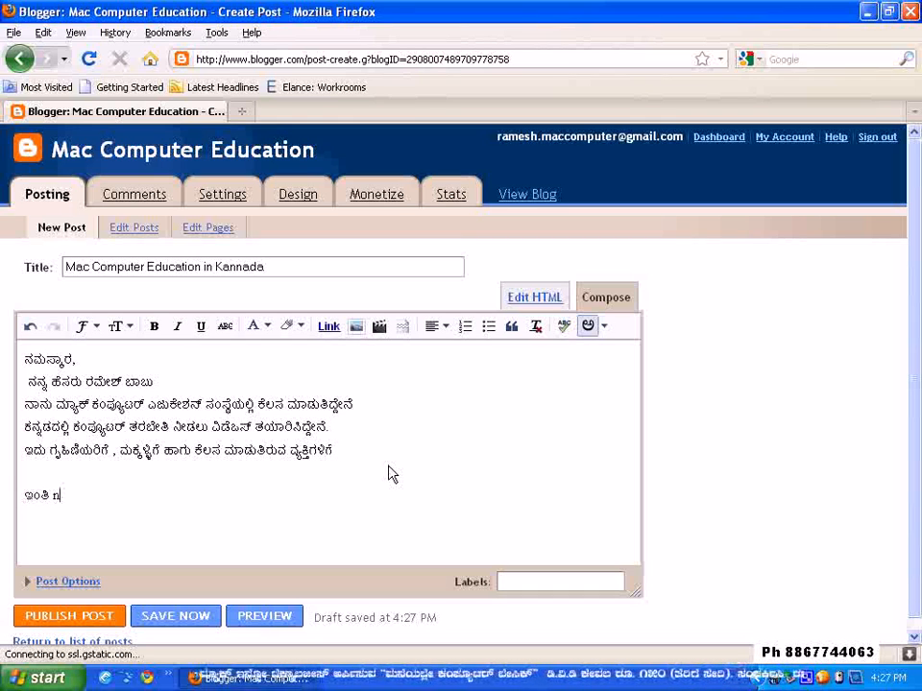
pyautogui.write('reeth')
pyautogui.write('iya')
pyautogui.write(' Ramesh')
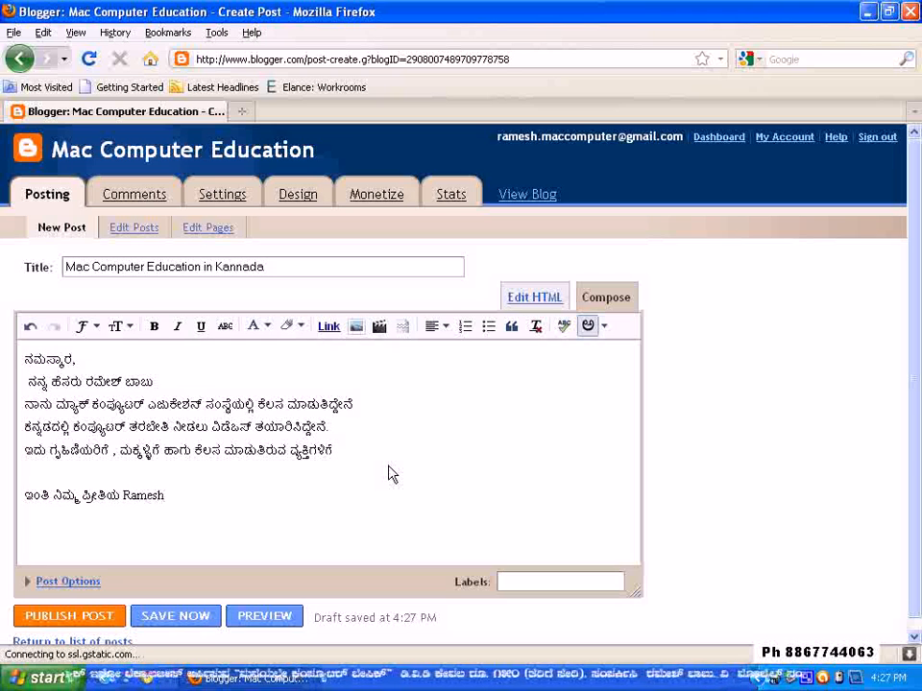
pyautogui.press('BackSpace')
pyautogui.press('BackSpace')
pyautogui.press('BackSpace')
pyautogui.press('BackSpace')
pyautogui.press('BackSpace')
pyautogui.press('BackSpace')
pyautogui.write('ರಮೇಶ್ Babu')
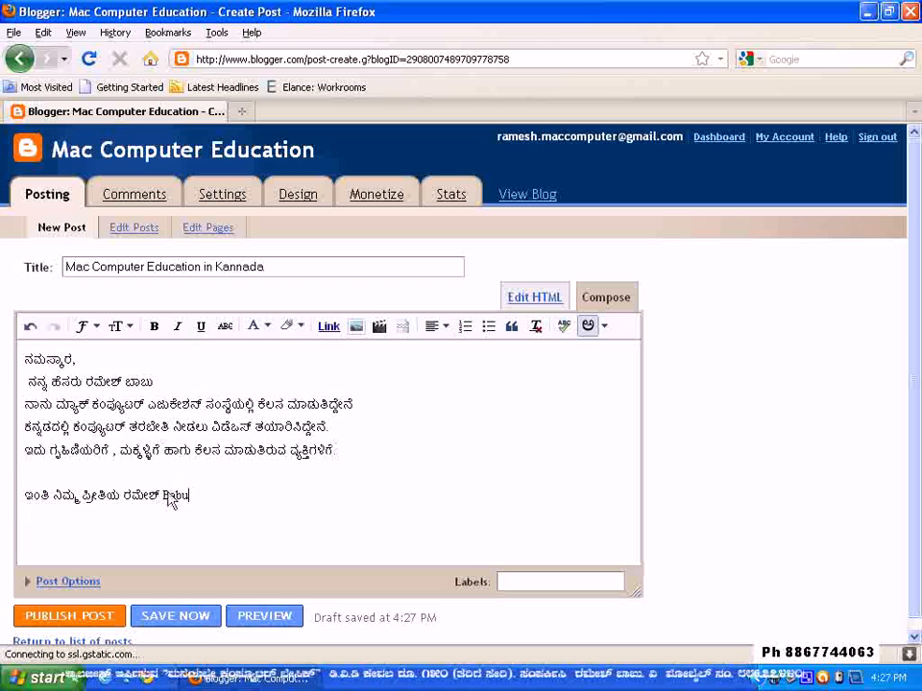
# Put a comma after ಪ್ರೀತಿಯ in the closing and move the author's name onto its own line
pyautogui.click(123, 496)
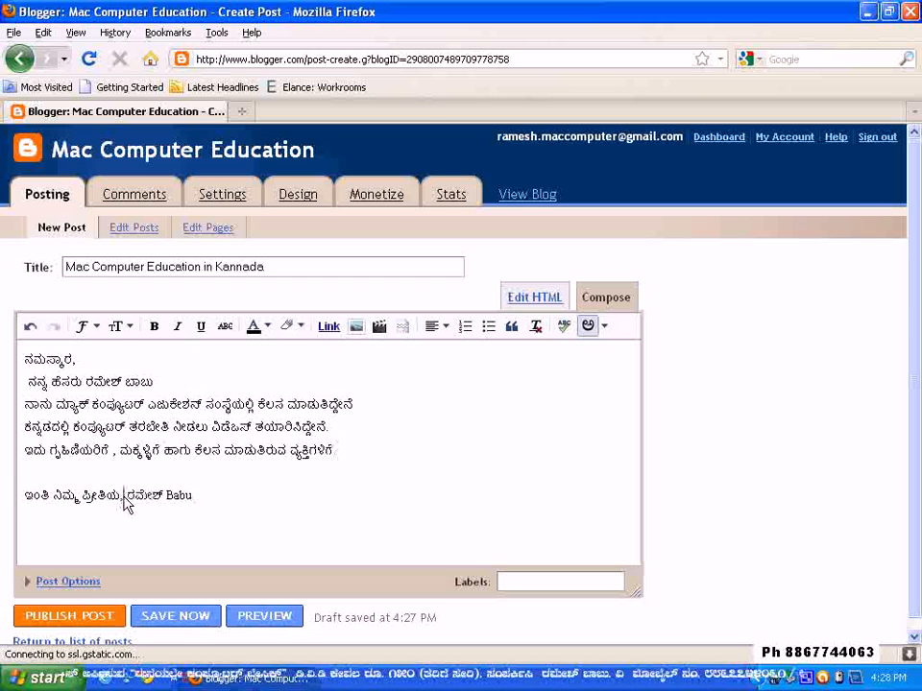
pyautogui.press('Return')
pyautogui.click(106, 524)
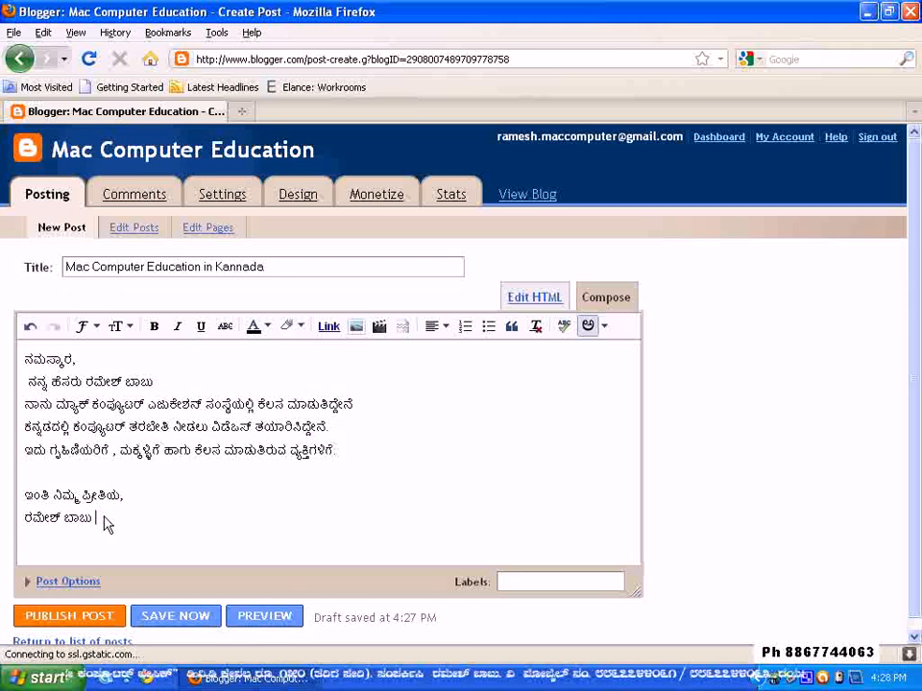
# Set the text size of the whole post body to Large
pyautogui.moveTo(24, 359); pyautogui.dragTo(124, 518)
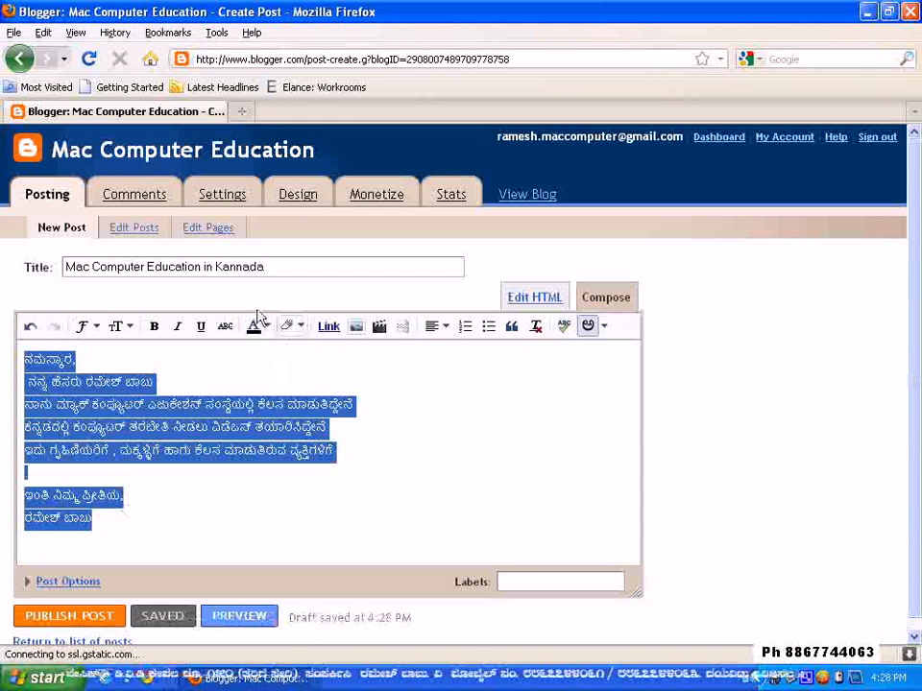
pyautogui.click(125, 327)
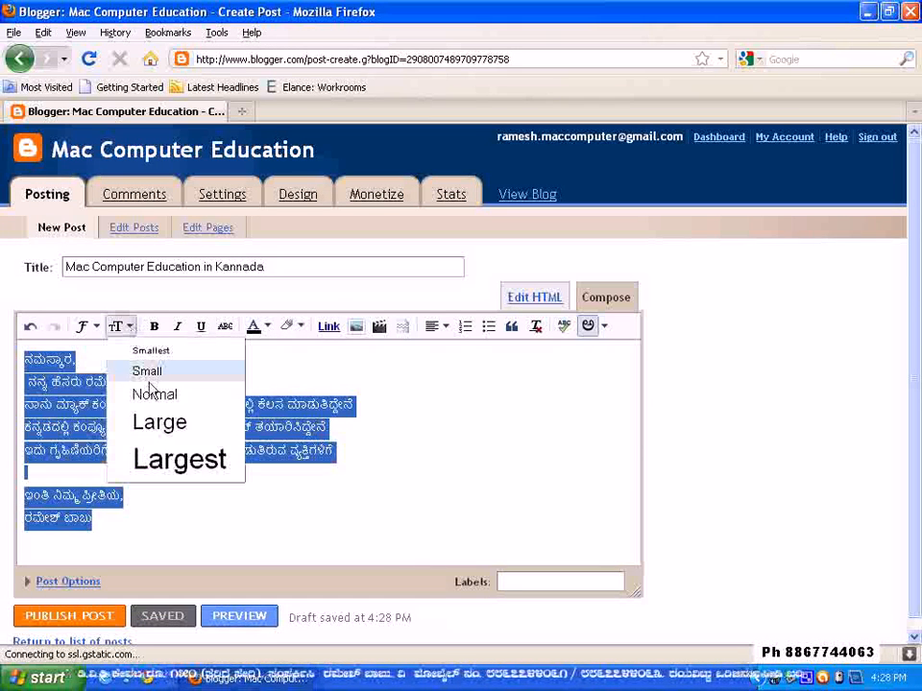
pyautogui.click(156, 428)
pyautogui.click(313, 495)
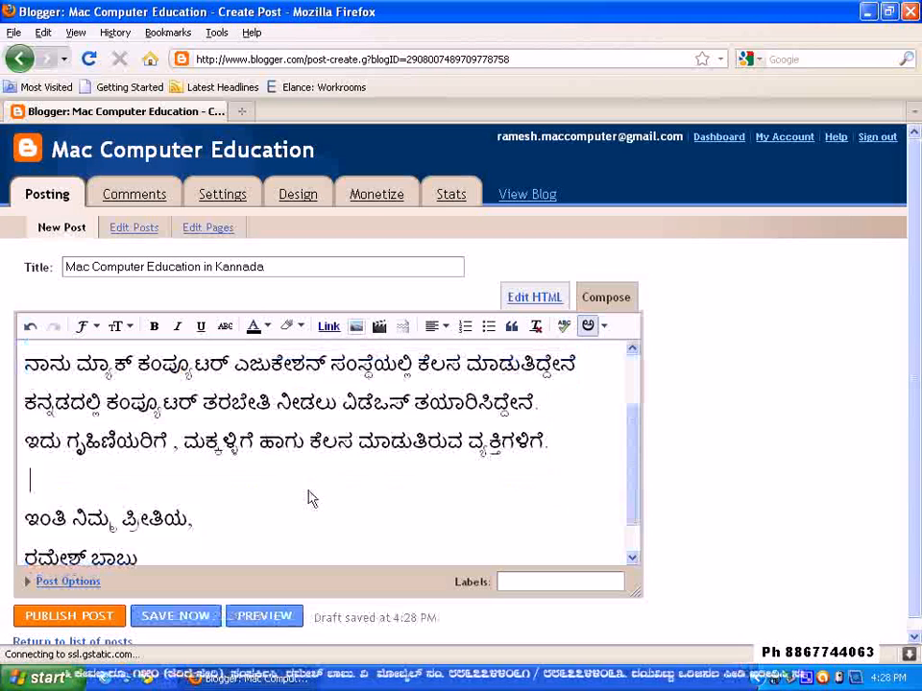
# Colour the author's name on the last line orange, and finally change it to a blue shade
pyautogui.scroll(-3, 309, 497)
pyautogui.moveTo(144, 507); pyautogui.dragTo(10, 504)
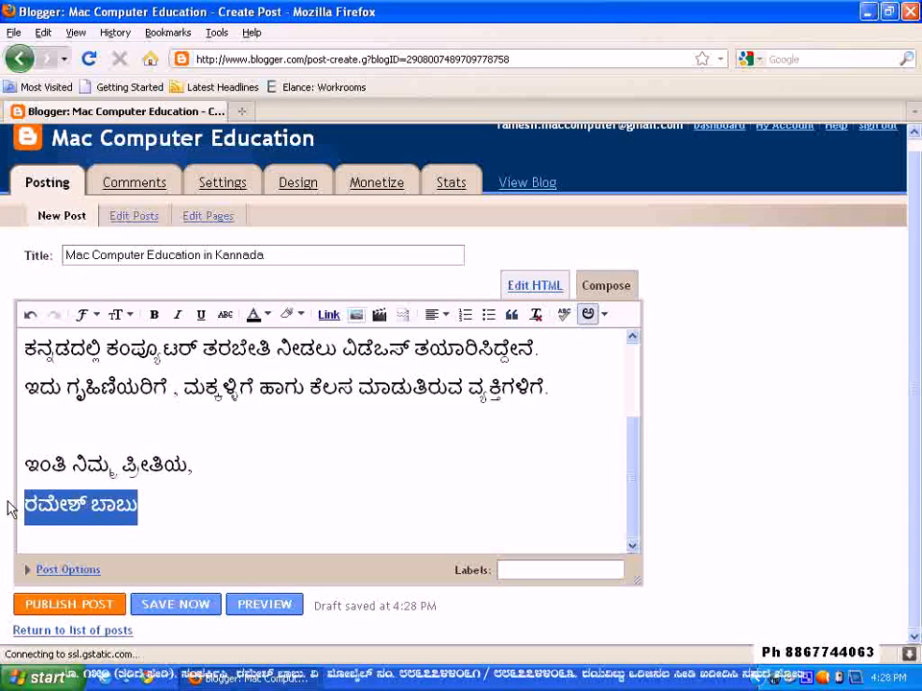
pyautogui.click(257, 323)
pyautogui.click(269, 372)
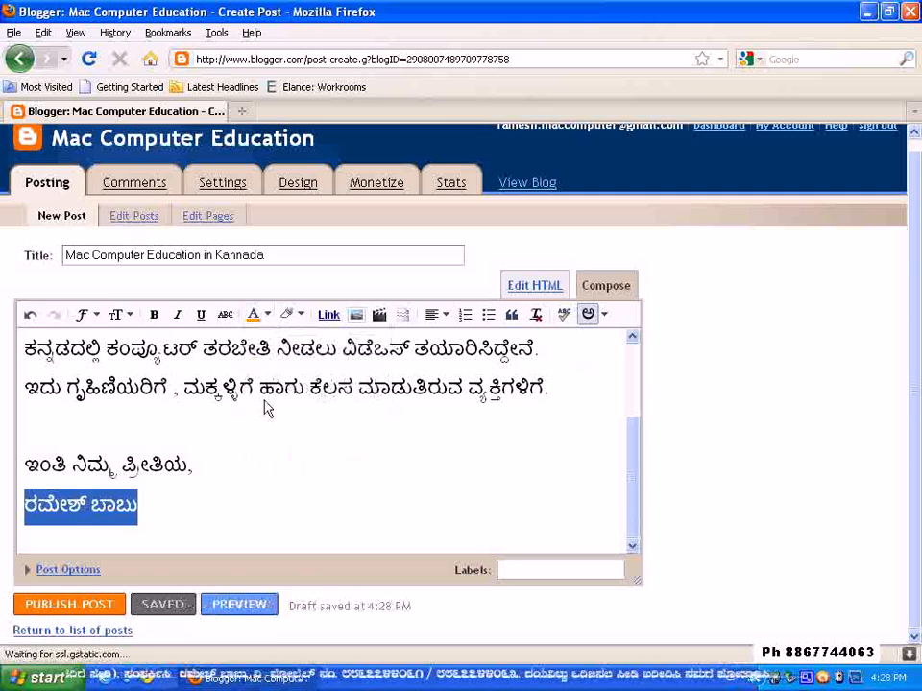
pyautogui.click(248, 475)
pyautogui.moveTo(175, 512); pyautogui.dragTo(5, 512)
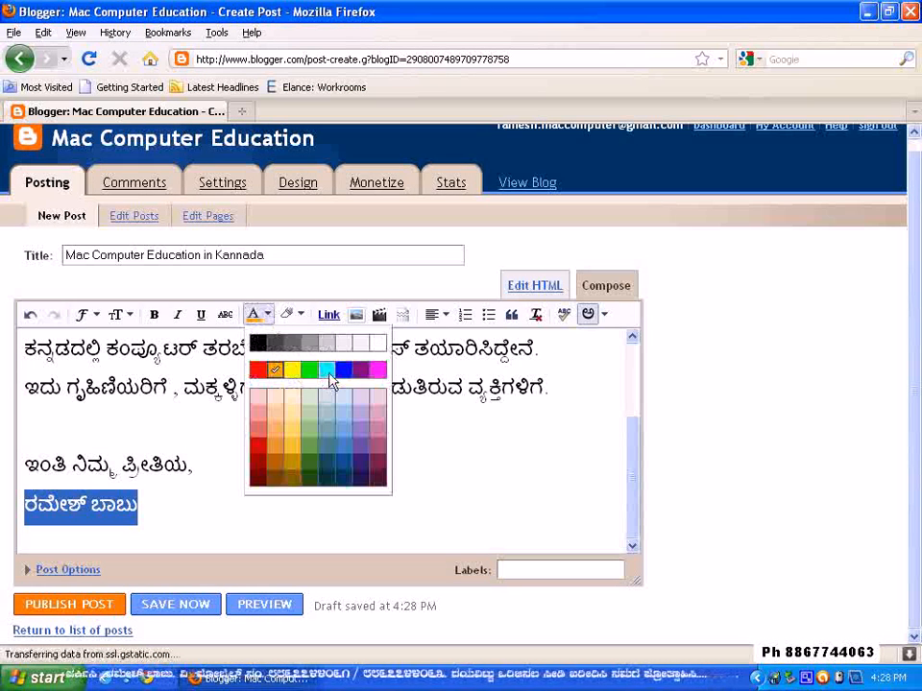
pyautogui.click(343, 454)
# Colour all post text above the author's closing name dark yellow and check the result
pyautogui.moveTo(216, 469); pyautogui.dragTo(3, 288)
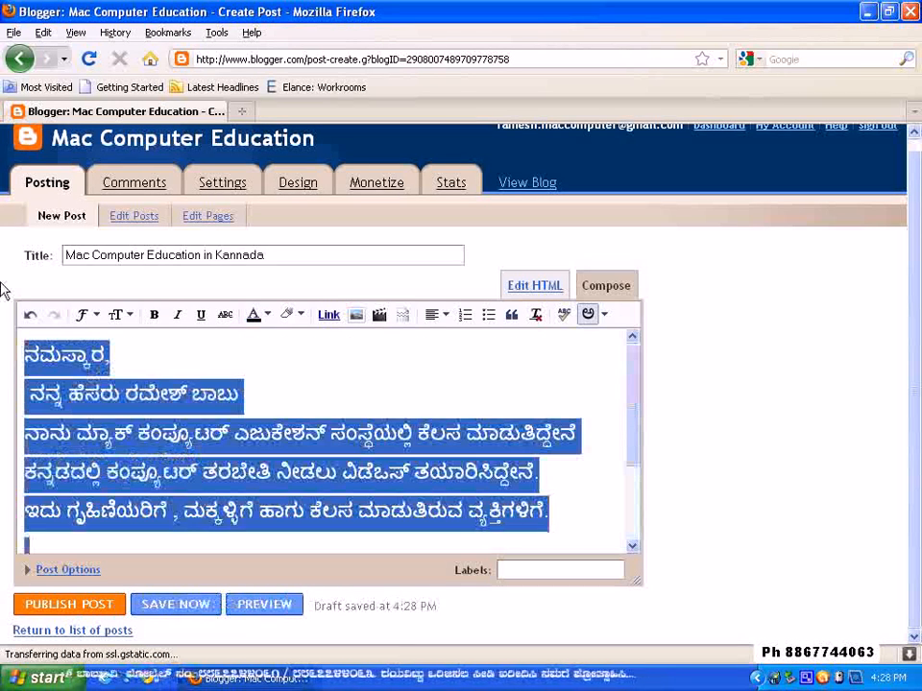
pyautogui.click(288, 314)
pyautogui.click(265, 315)
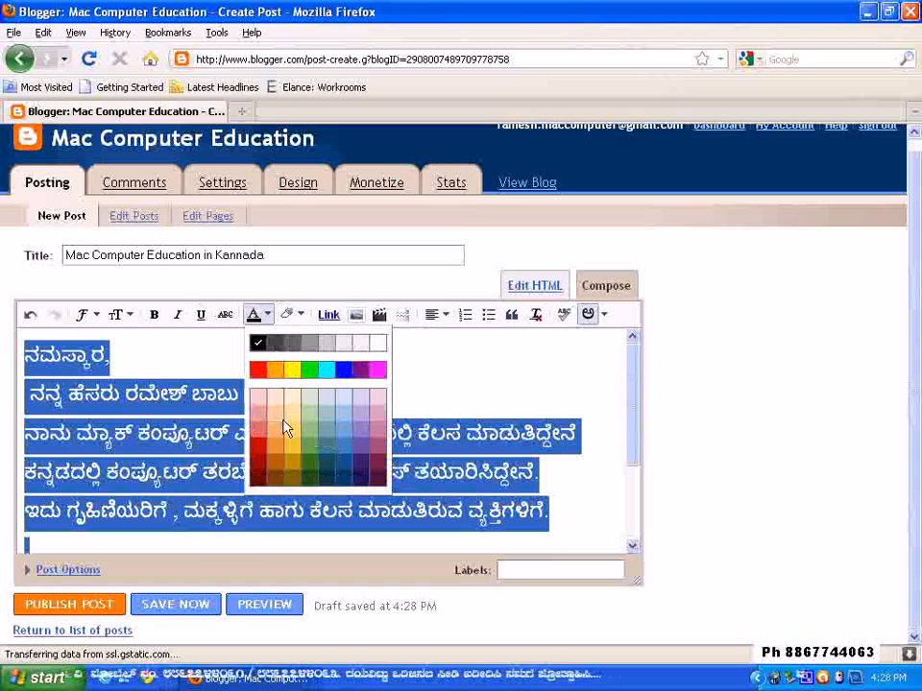
pyautogui.click(292, 465)
pyautogui.click(329, 493)
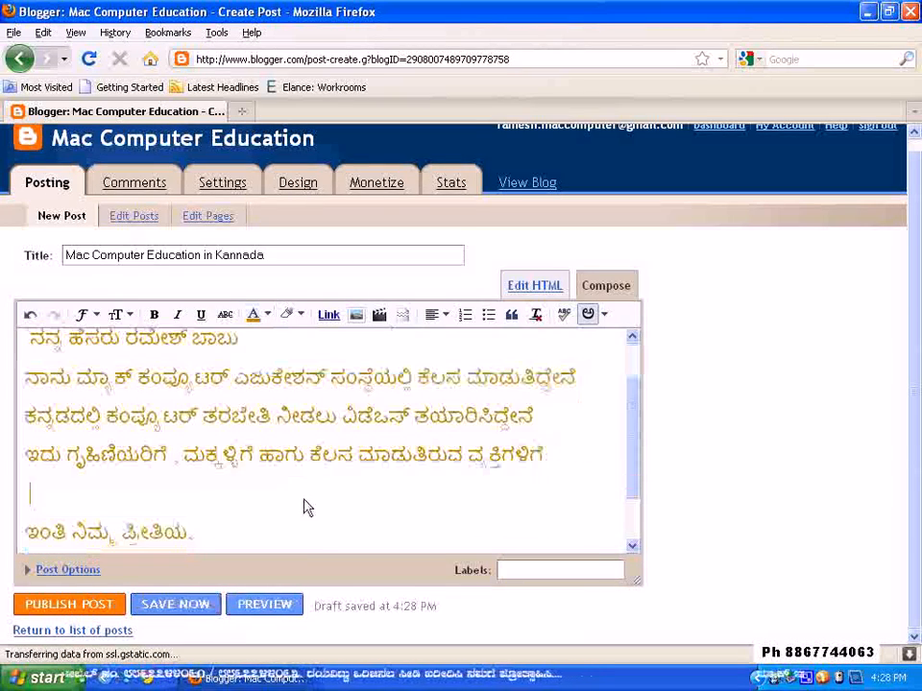
pyautogui.scroll(-1, 335, 473)
pyautogui.scroll(2, 338, 471)
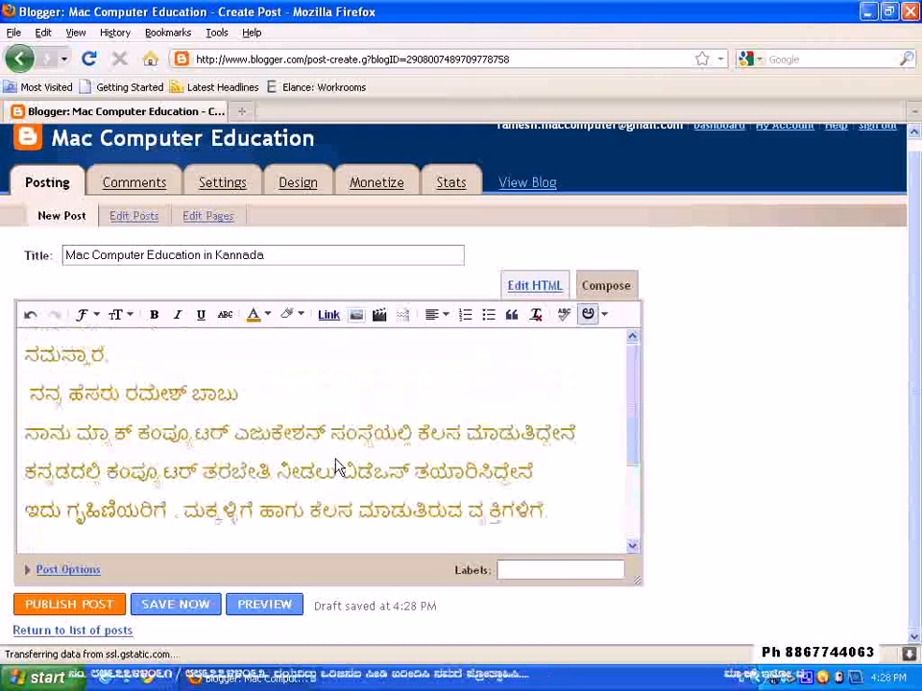
pyautogui.click(161, 359)
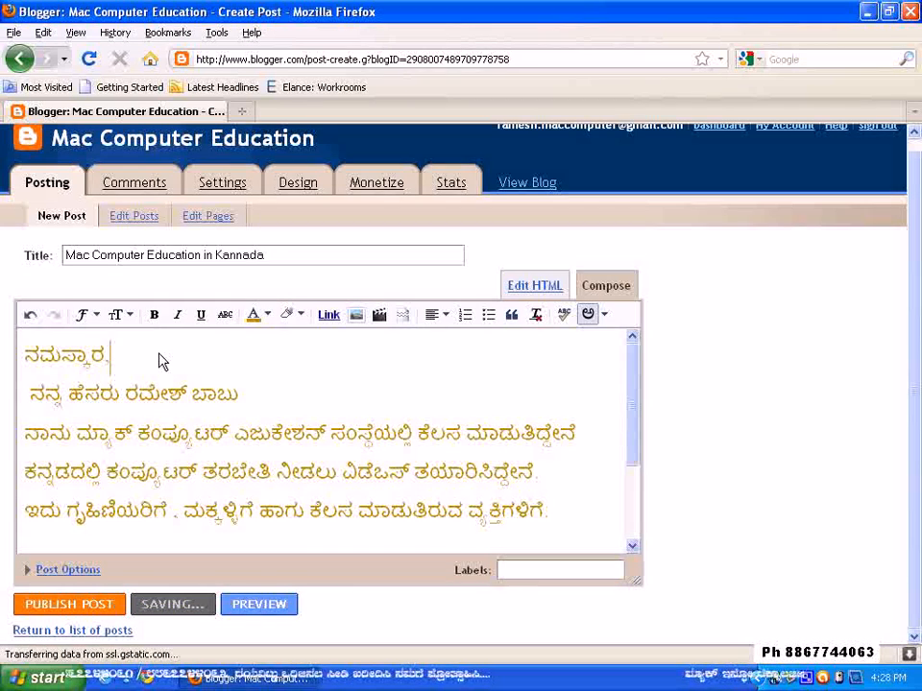
# Insert a blank line above the greeting ನಮಸ್ಕಾರ at the start of the post
pyautogui.press('Home')
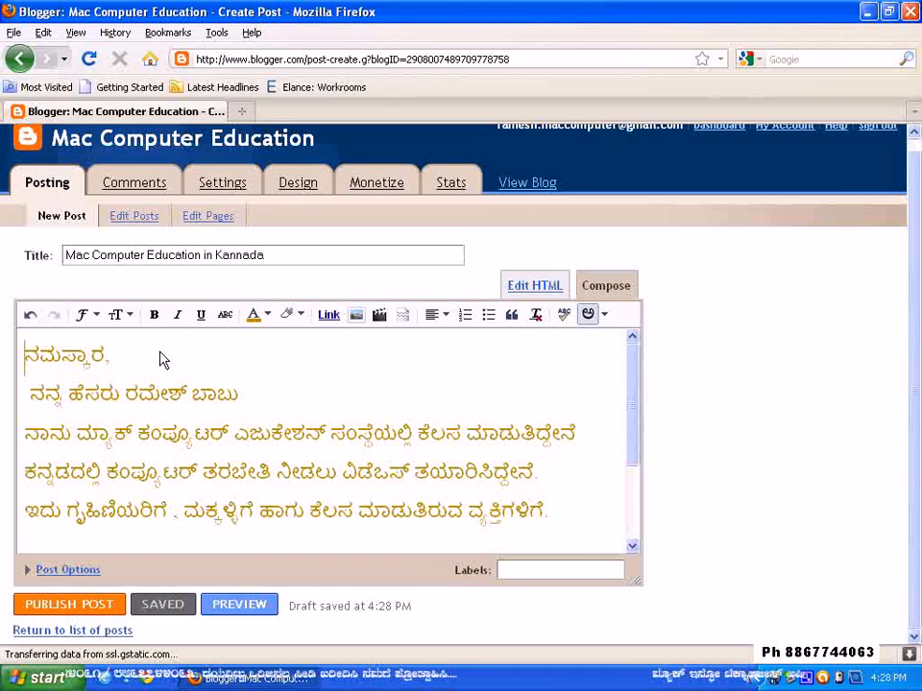
pyautogui.press('Return')
pyautogui.press('Up')
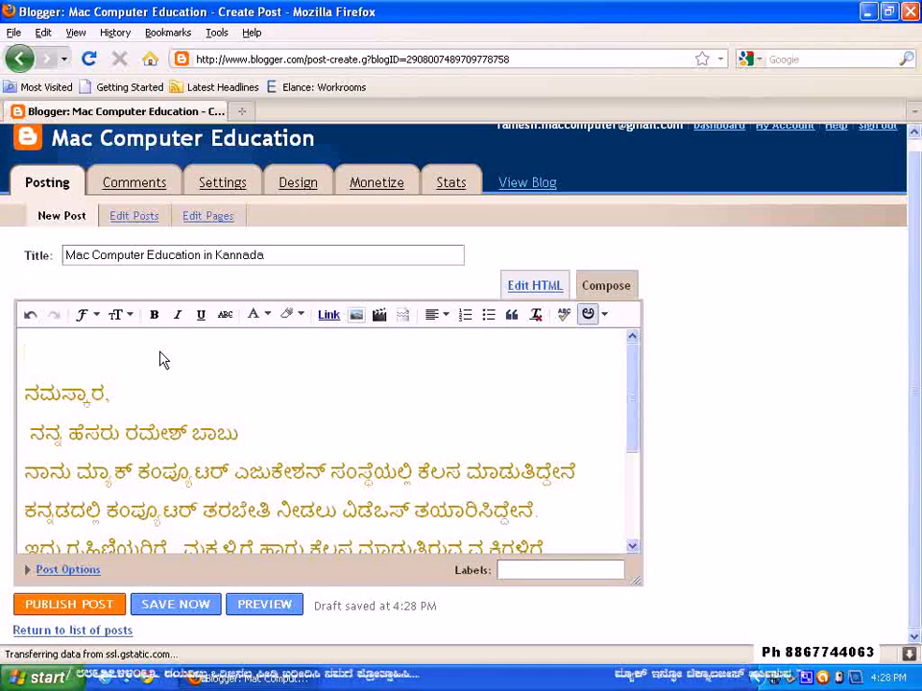
# Upload the Mac image from the My Pictures folder for insertion into the post
pyautogui.click(355, 314)
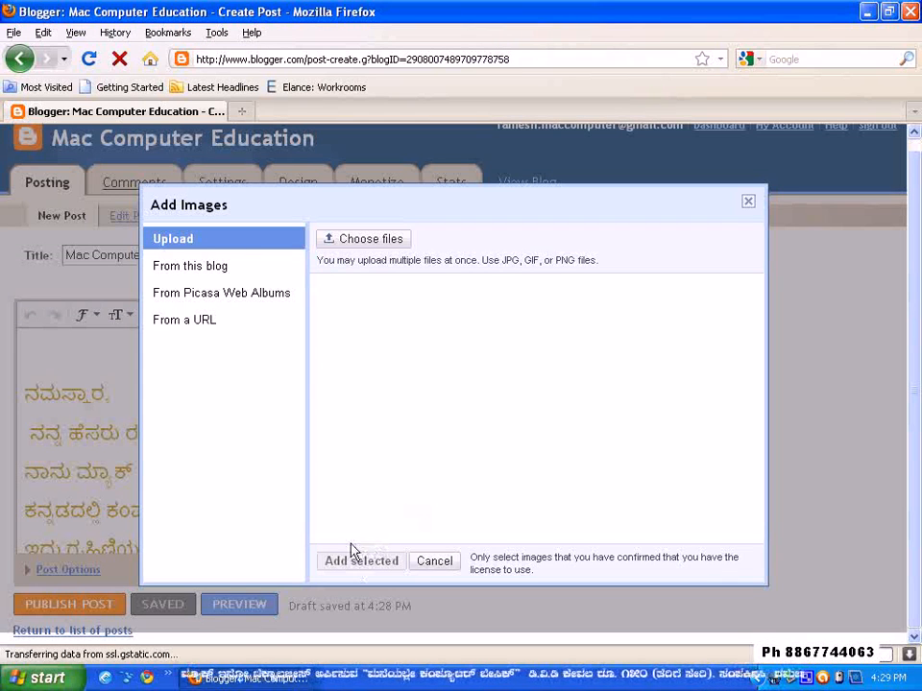
pyautogui.click(363, 242)
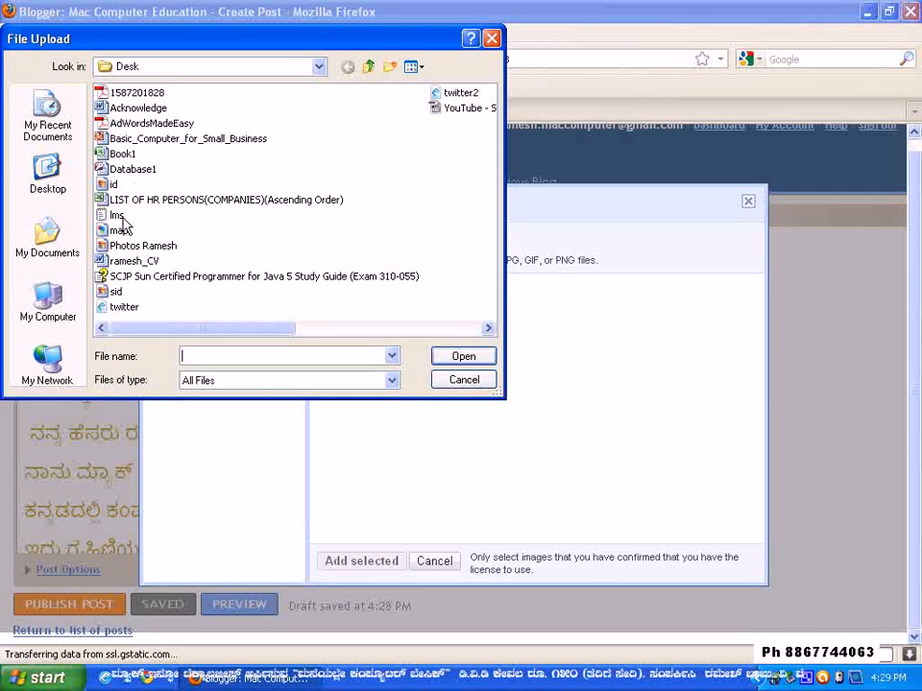
pyautogui.click(70, 233)
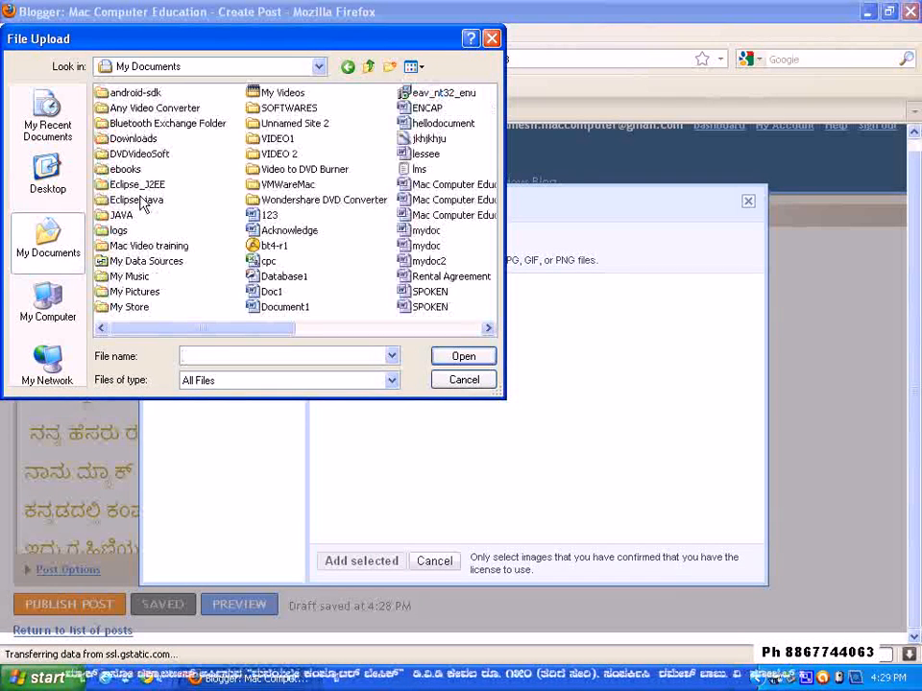
pyautogui.doubleClick(128, 293)
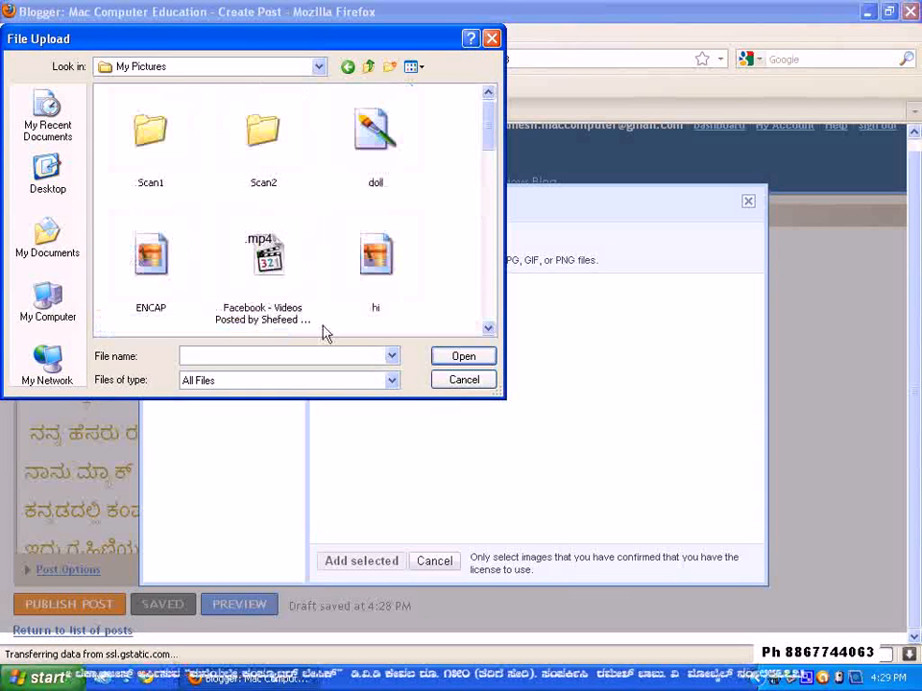
pyautogui.click(490, 328)
pyautogui.moveTo(490, 327); pyautogui.dragTo(490, 327)
pyautogui.click(158, 200)
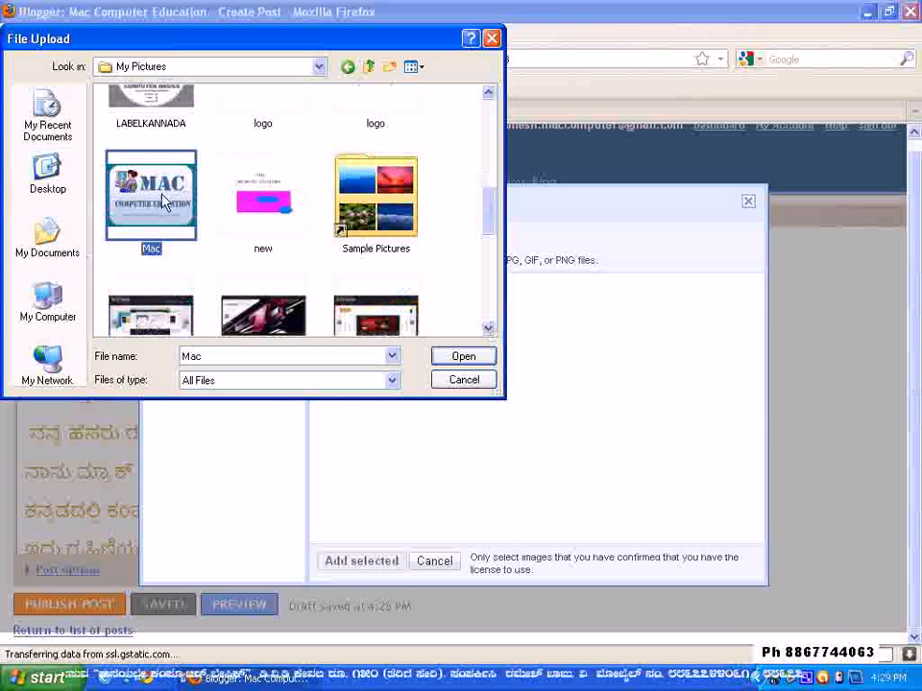
pyautogui.click(463, 357)
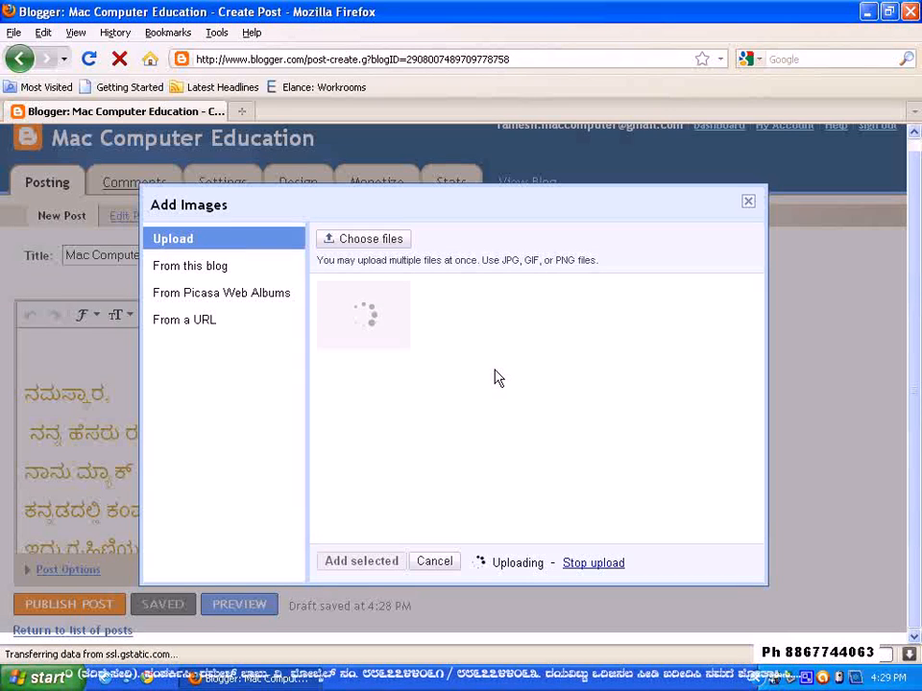
# Upload the LABELKANNADA image from My Pictures as well and add both uploaded images to the post
pyautogui.click(374, 238)
pyautogui.click(395, 288)
pyautogui.scroll(-2, 395, 288)
pyautogui.scroll(2, 200, 269)
pyautogui.scroll(-3, 200, 270)
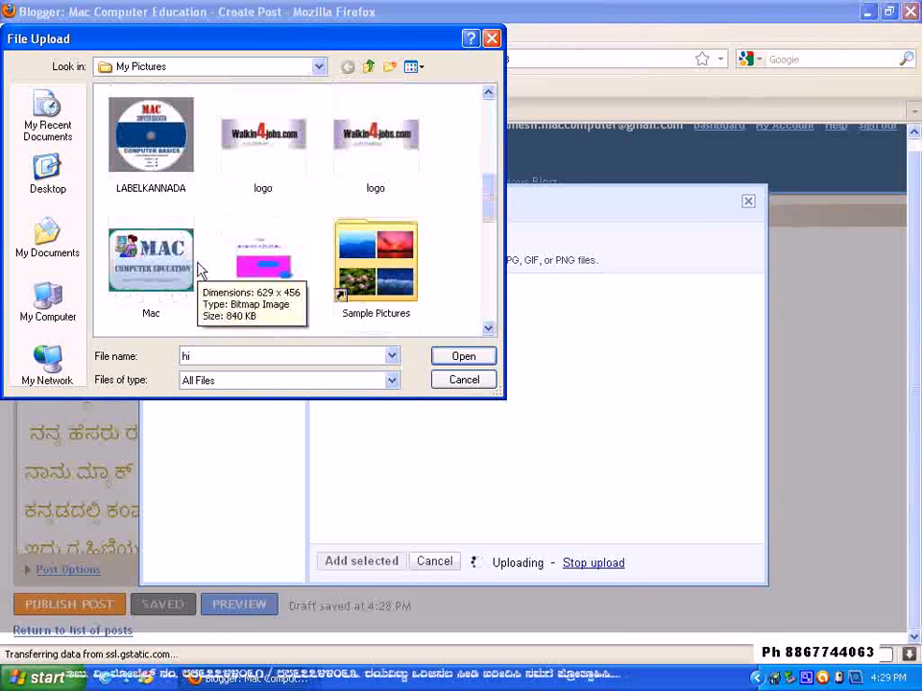
pyautogui.click(161, 171)
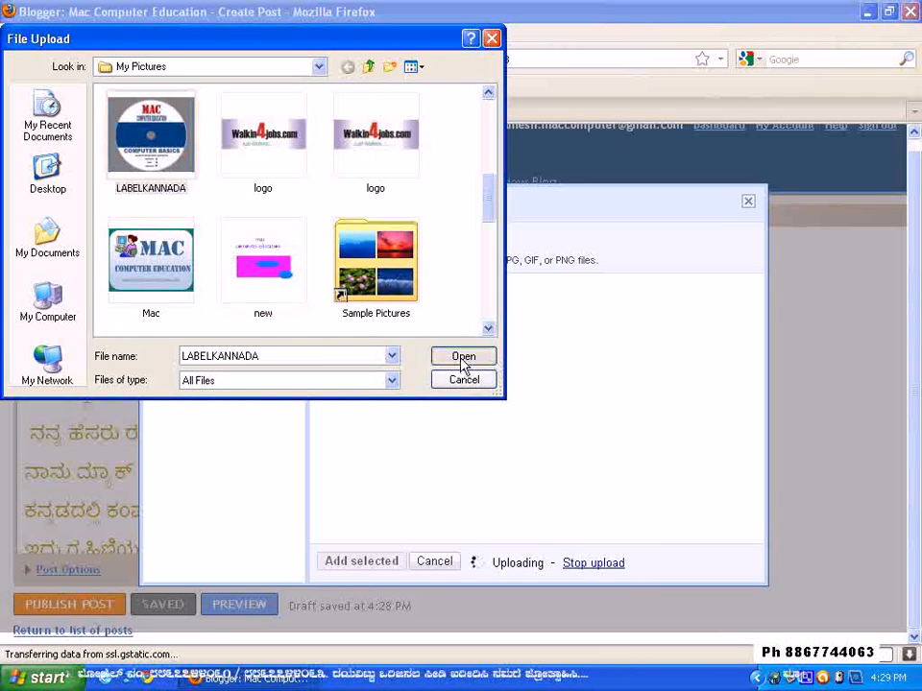
pyautogui.click(462, 362)
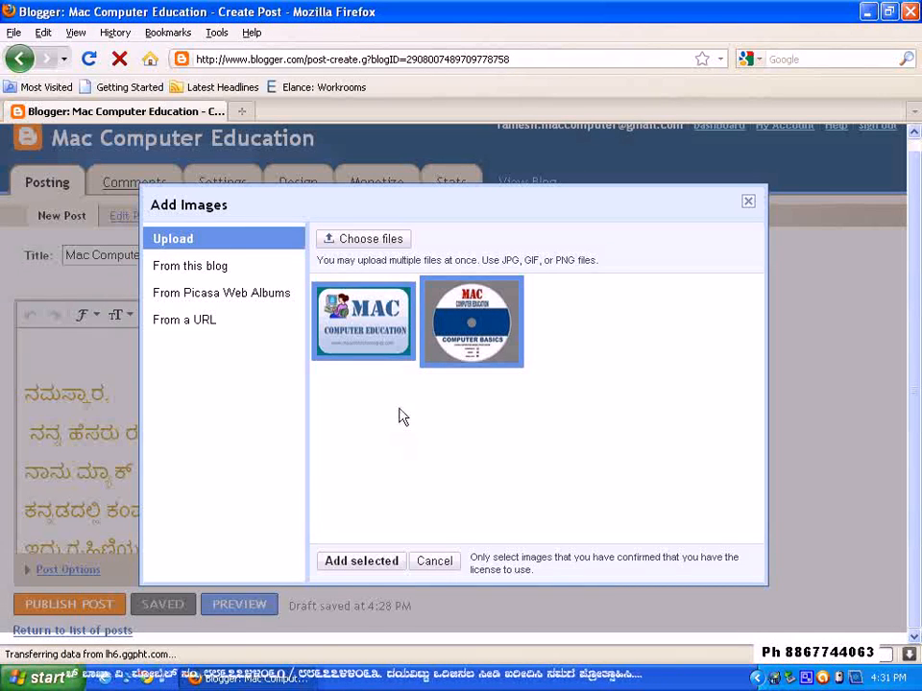
pyautogui.click(362, 562)
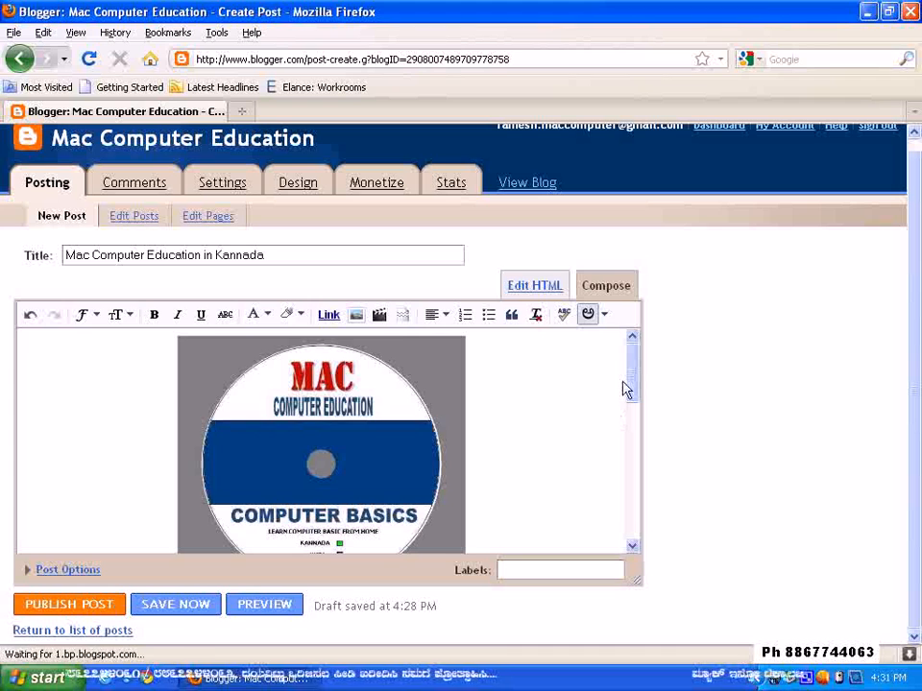
# Move the Mac logo image above the Computer Basics disc image at the start of the post
pyautogui.moveTo(628, 376); pyautogui.dragTo(634, 440)
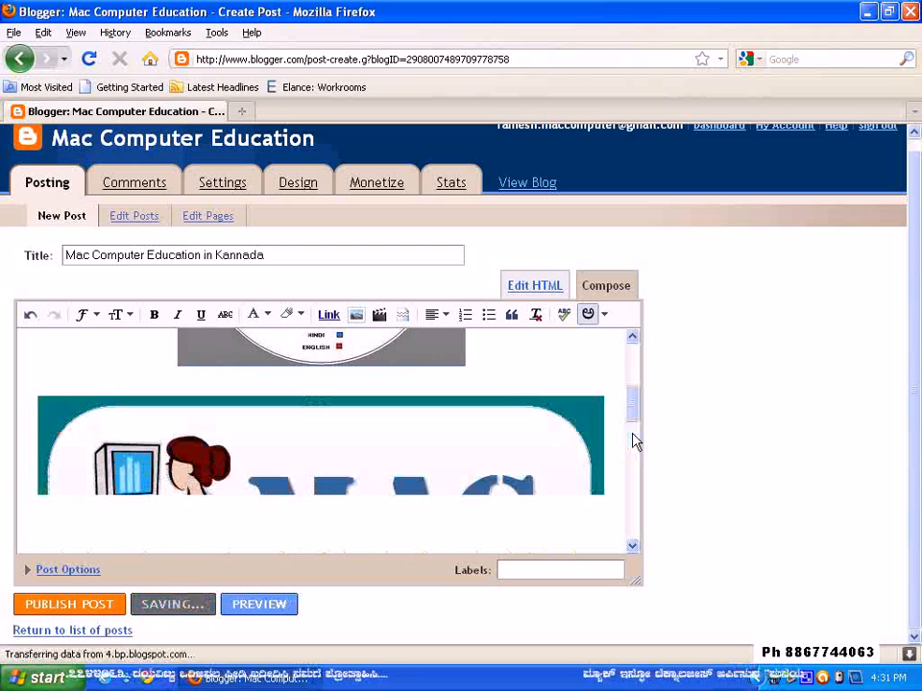
pyautogui.moveTo(631, 420); pyautogui.dragTo(634, 382)
pyautogui.click(432, 459)
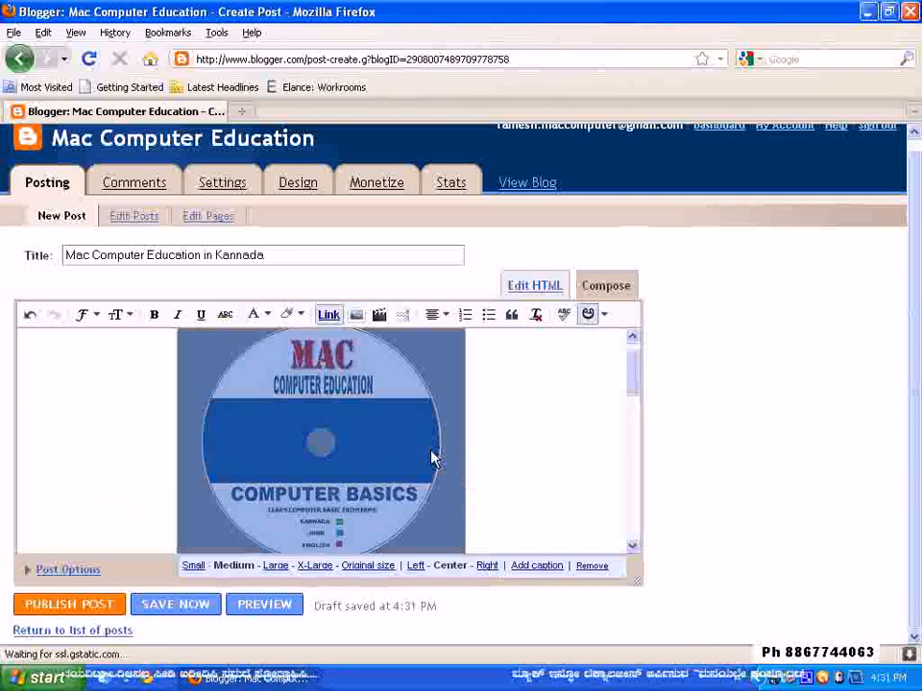
pyautogui.moveTo(423, 432); pyautogui.dragTo(329, 566)
pyautogui.scroll(-2, 374, 476)
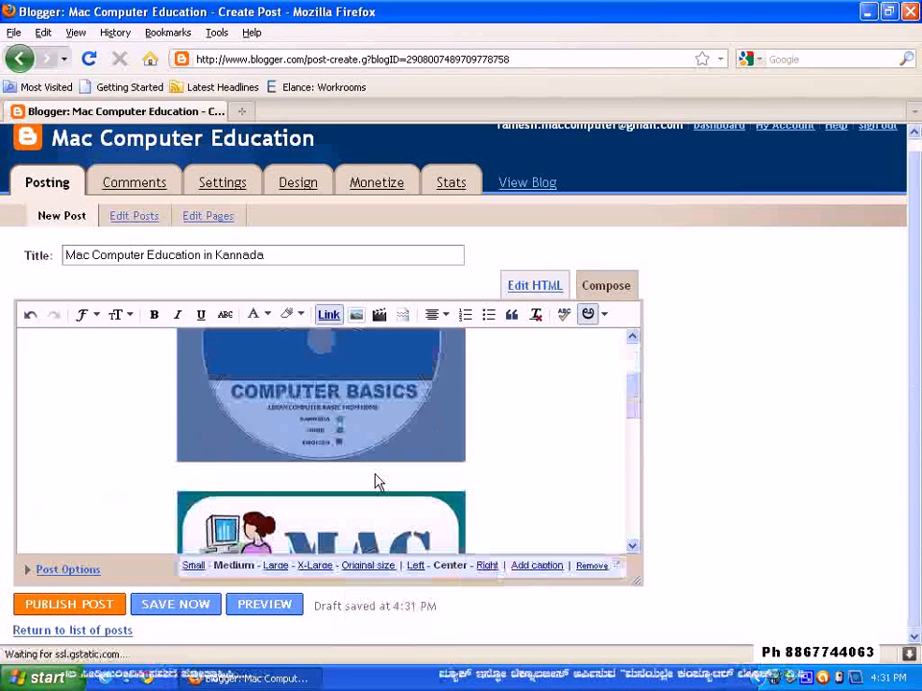
pyautogui.scroll(-4, 375, 482)
pyautogui.click(316, 457)
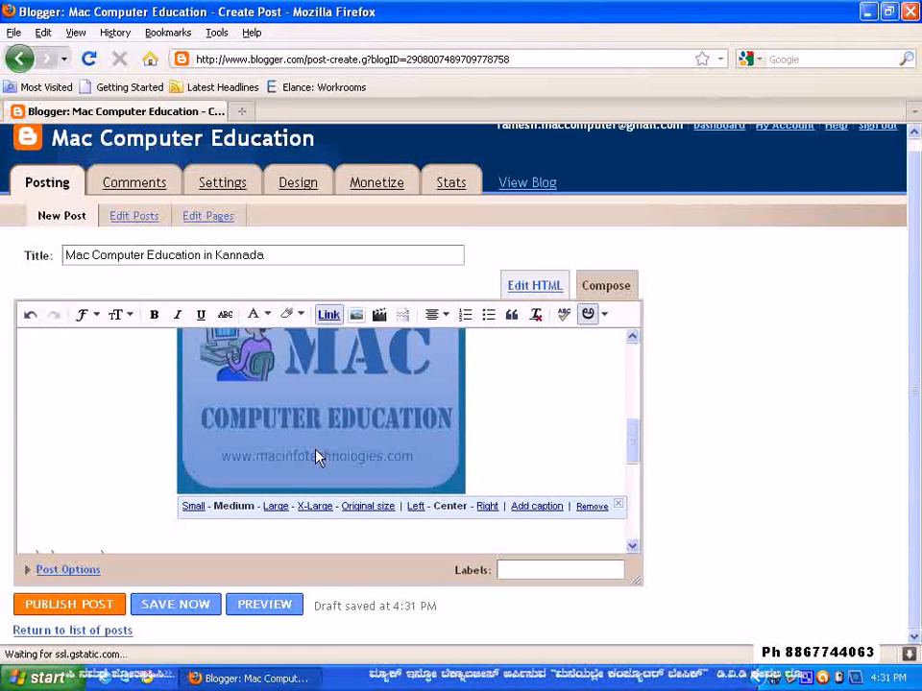
pyautogui.scroll(6, 317, 457)
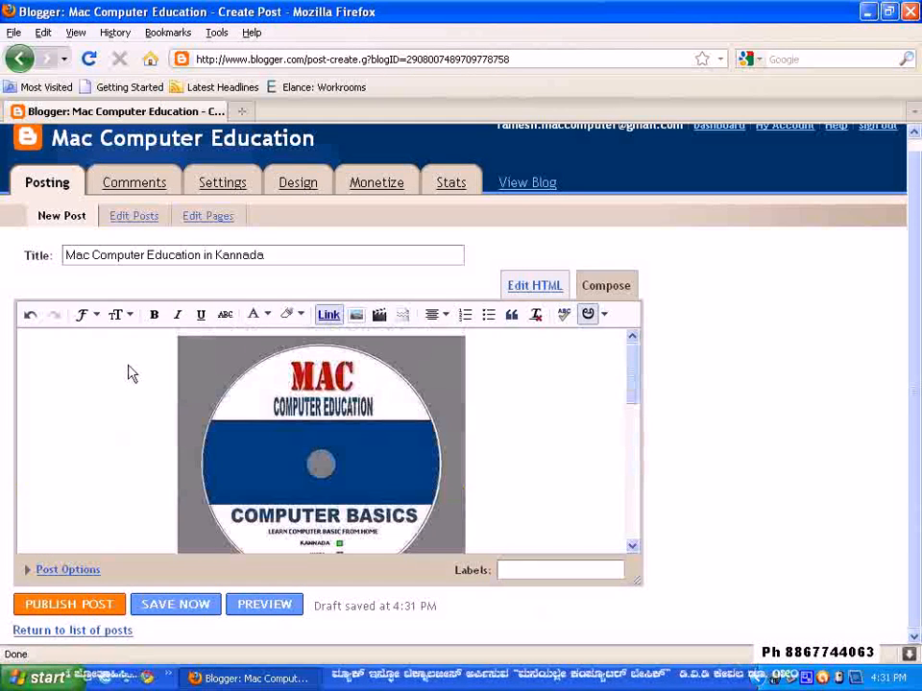
pyautogui.scroll(-5, 164, 376)
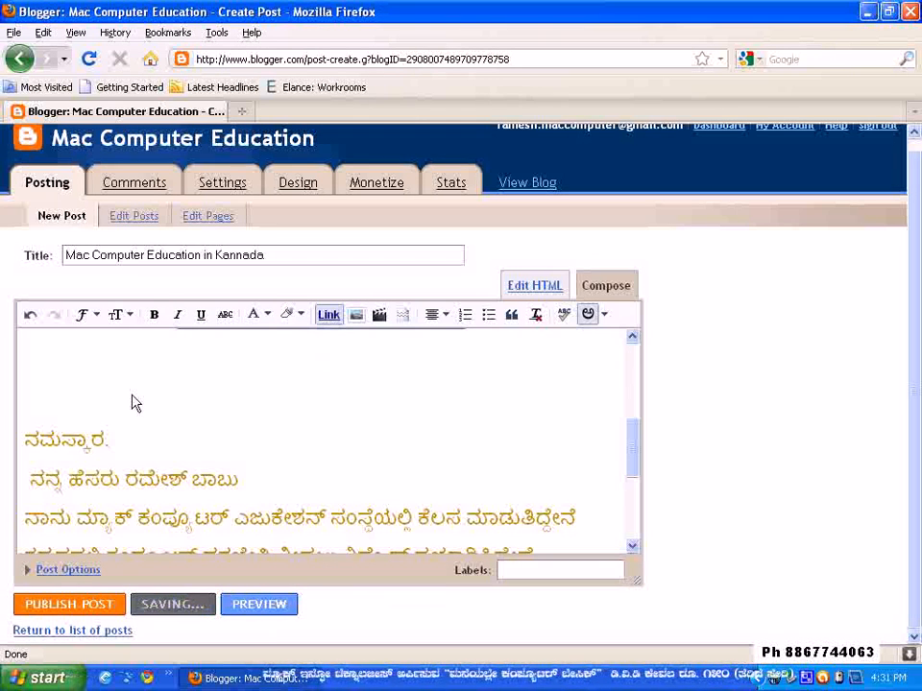
pyautogui.scroll(5, 132, 395)
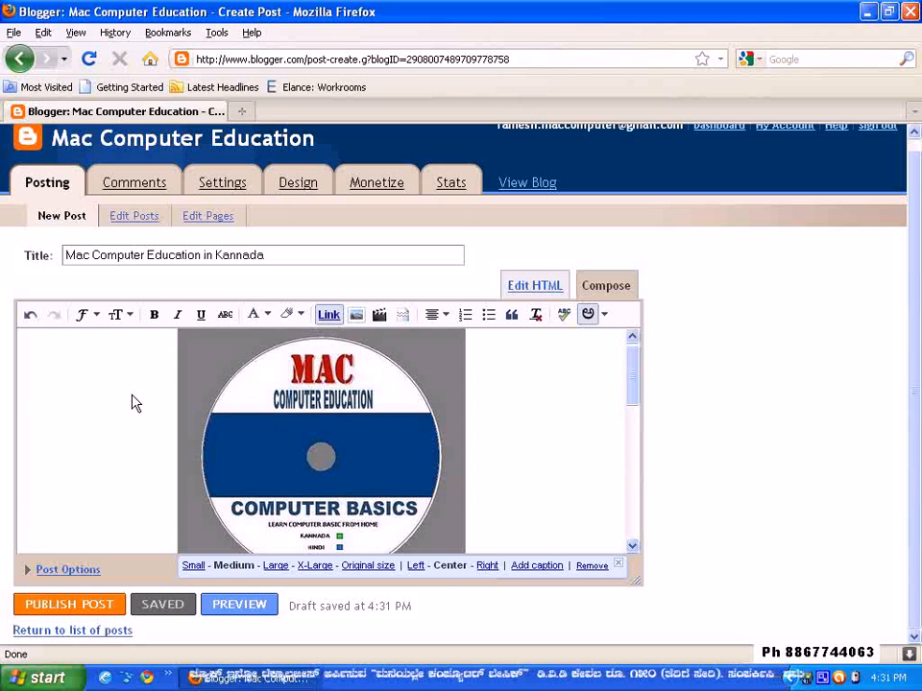
pyautogui.scroll(-1, 132, 401)
pyautogui.scroll(-5, 132, 450)
pyautogui.scroll(5, 130, 446)
pyautogui.scroll(1, 121, 438)
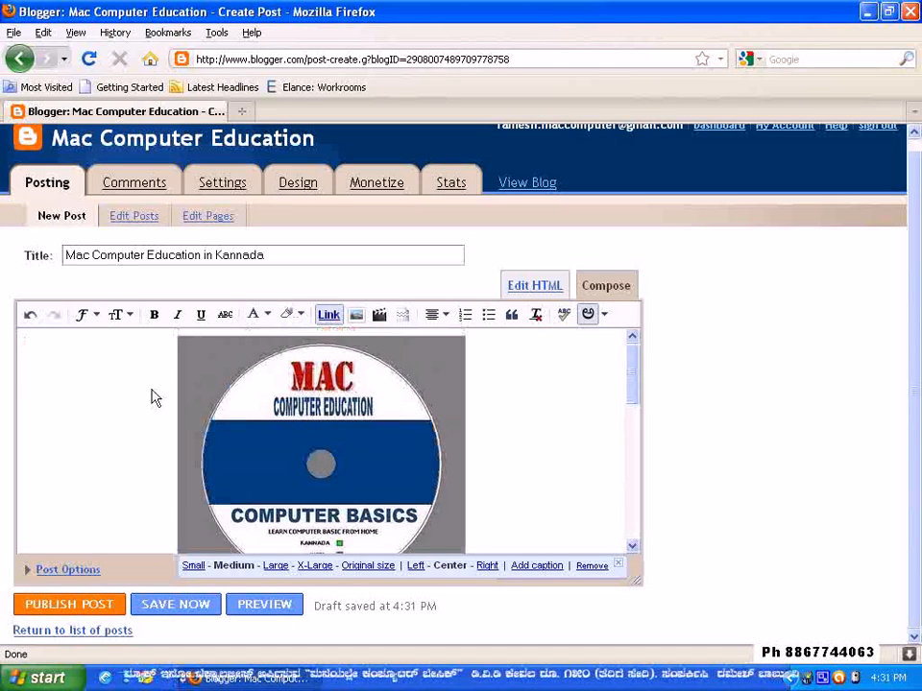
pyautogui.click(46, 352)
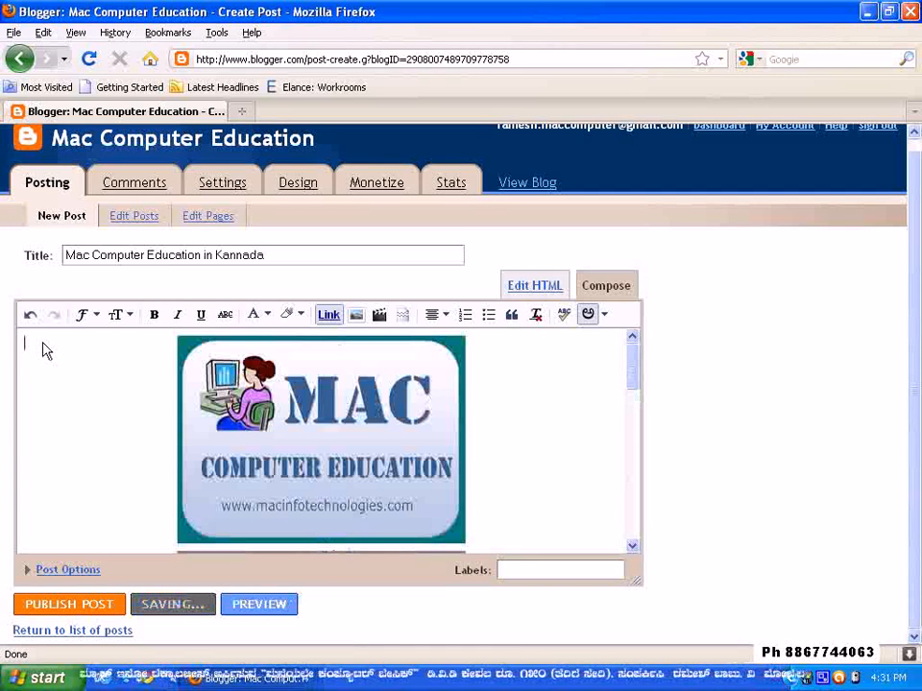
# Examine the image order and the text down to the closing name, and view the available transliteration languages
pyautogui.scroll(-4, 382, 479)
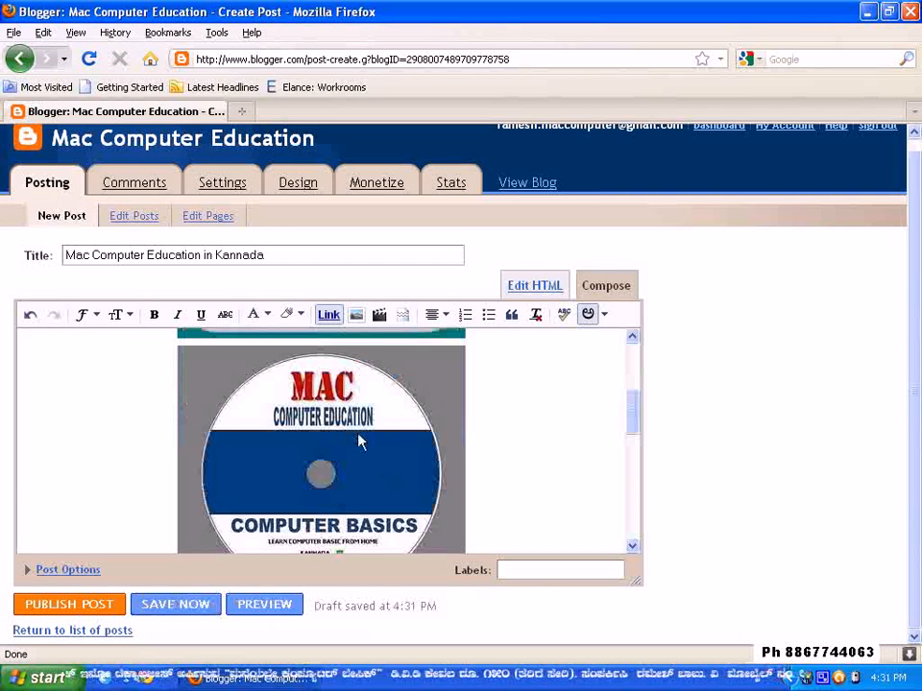
pyautogui.scroll(-3, 358, 433)
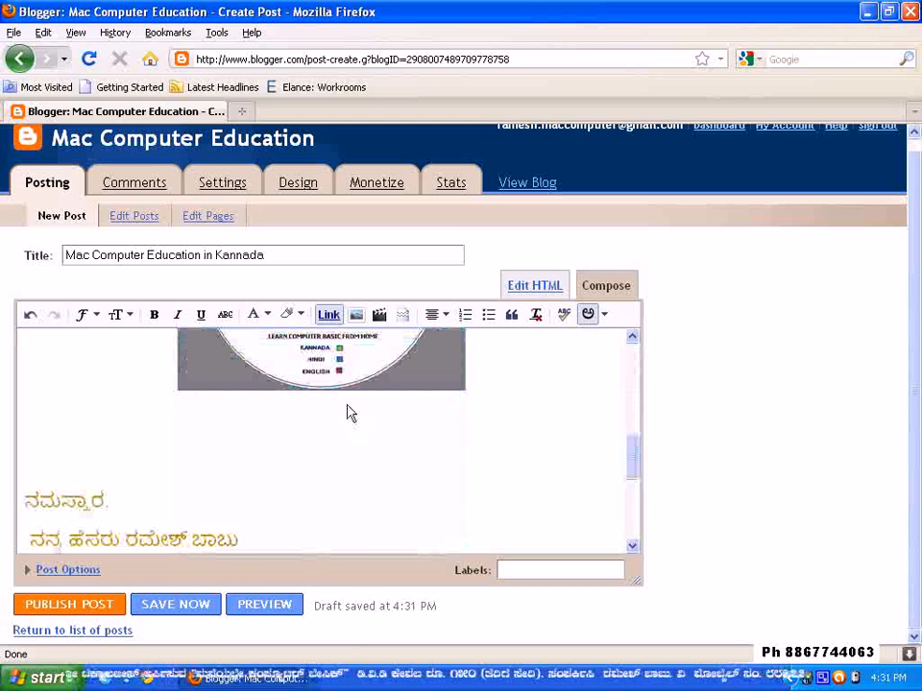
pyautogui.scroll(2, 350, 413)
pyautogui.scroll(-2, 392, 483)
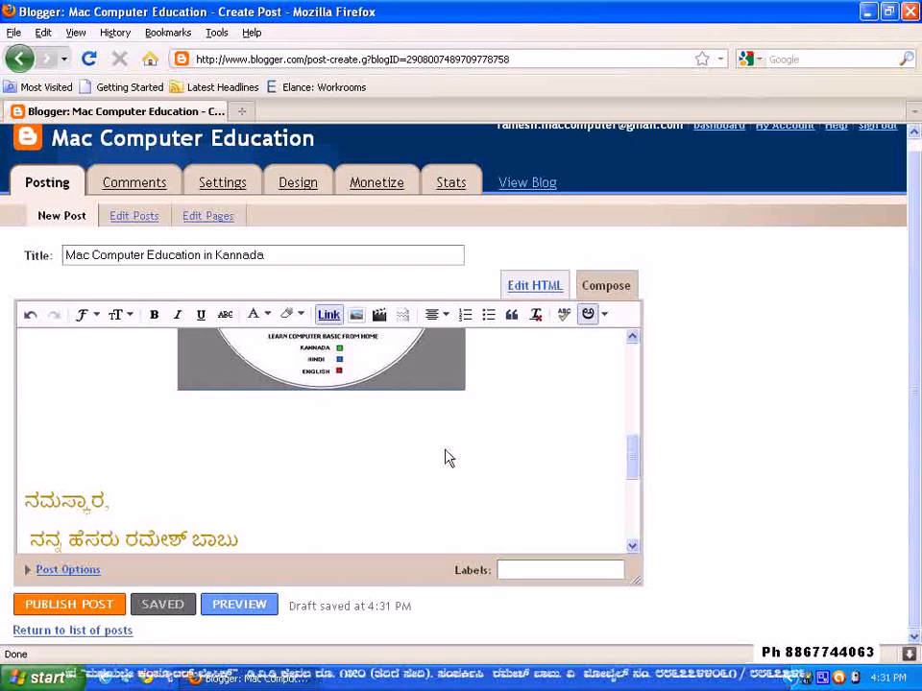
pyautogui.scroll(-4, 441, 457)
pyautogui.scroll(-1, 438, 457)
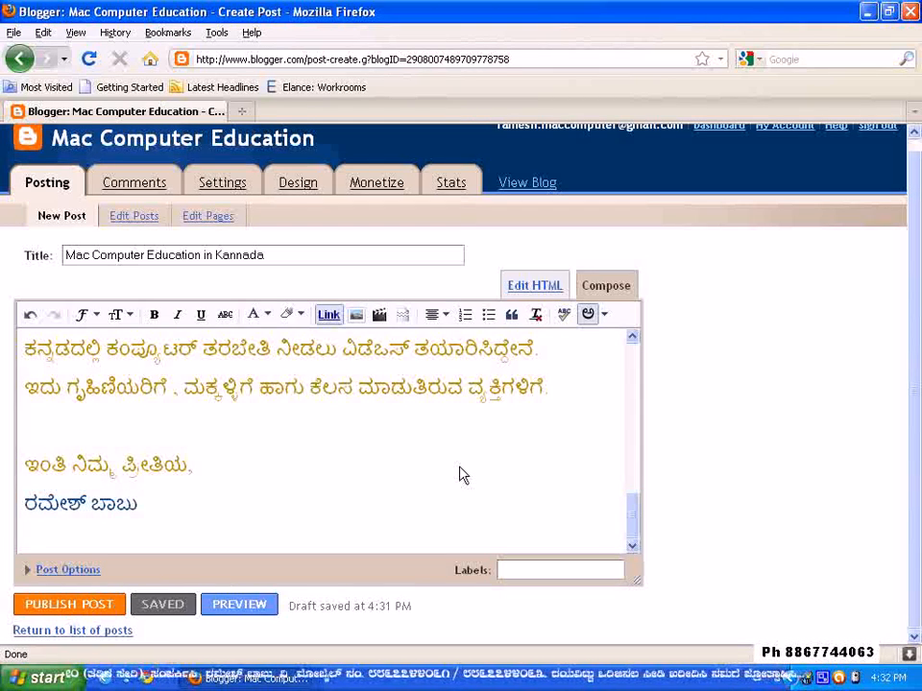
pyautogui.click(605, 317)
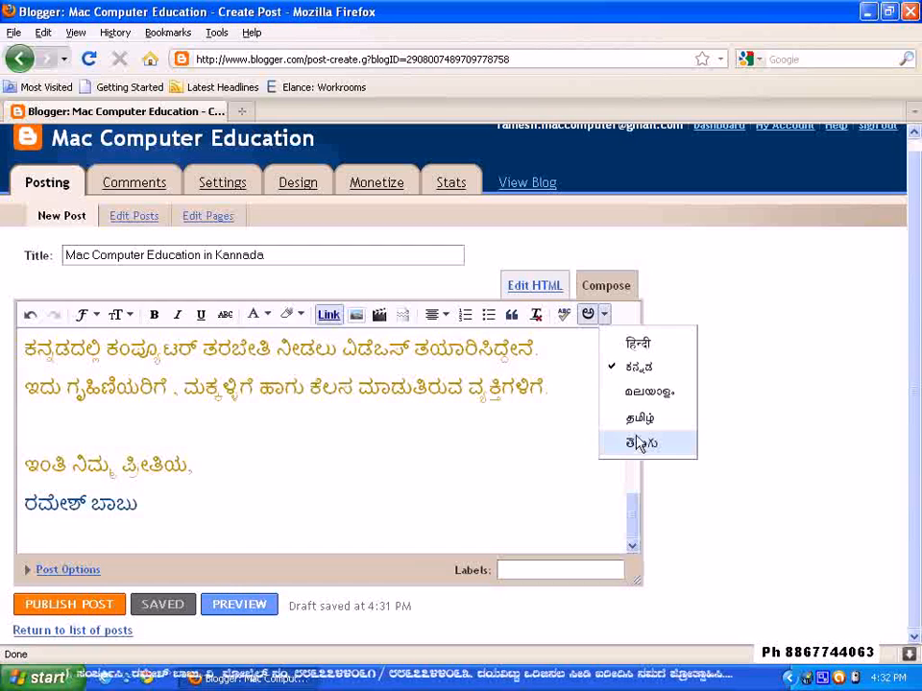
pyautogui.click(601, 318)
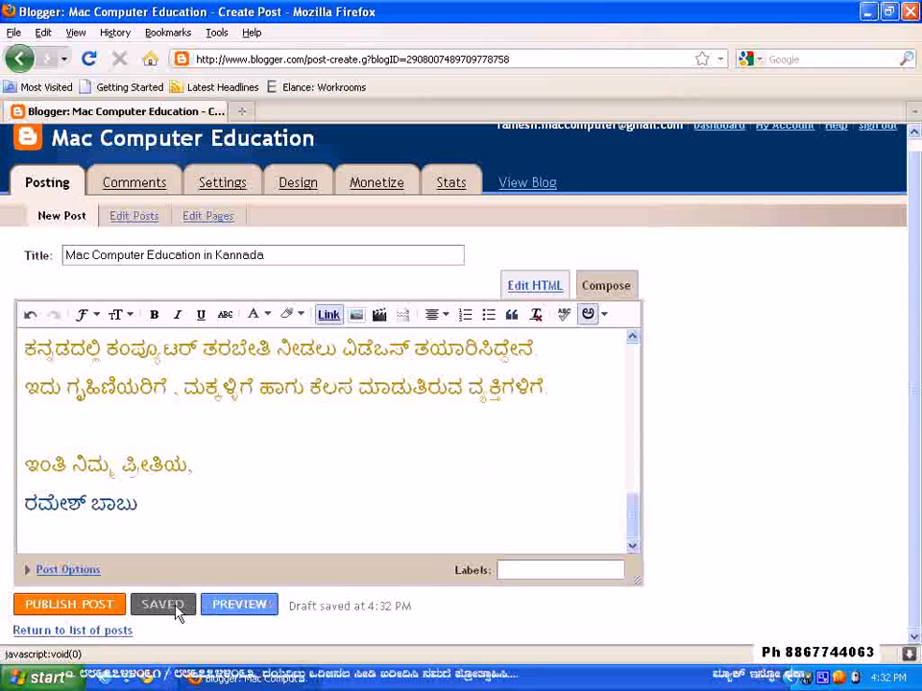
# Open the live blog in a new browser tab and check its home page for posts
pyautogui.rightClick(522, 188)
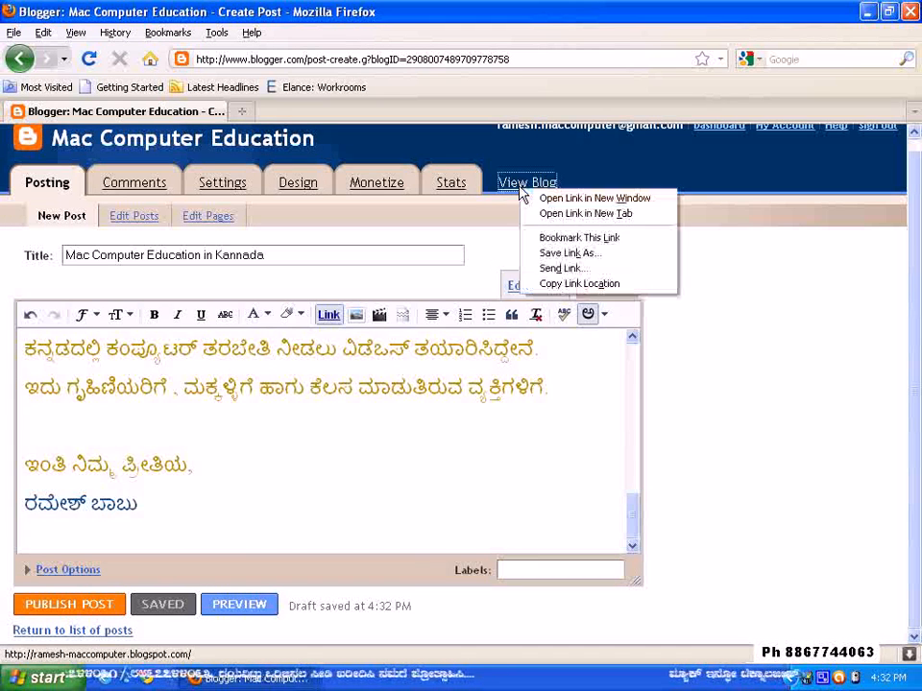
pyautogui.click(565, 214)
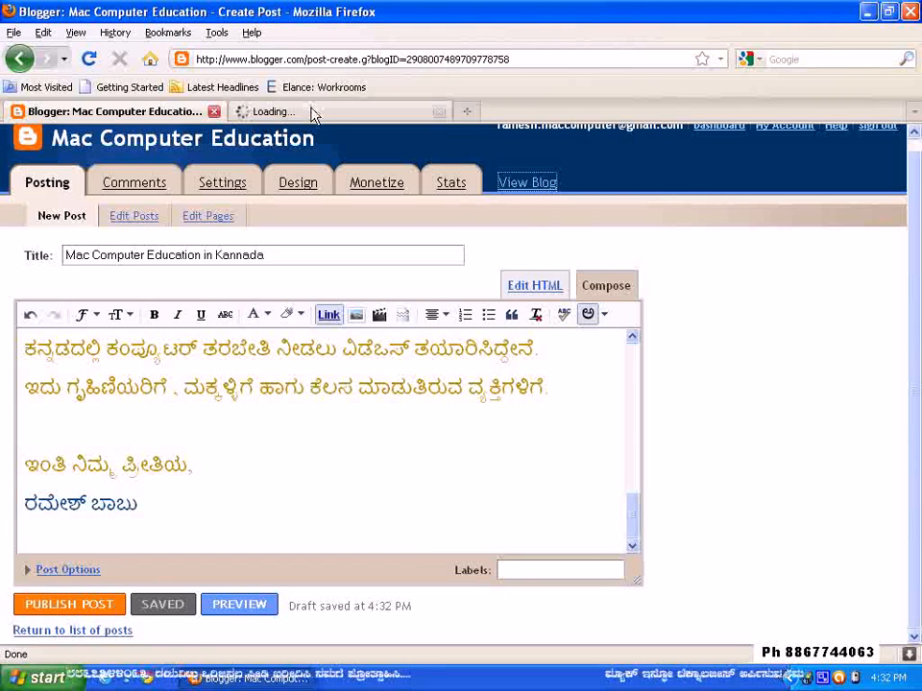
pyautogui.click(313, 112)
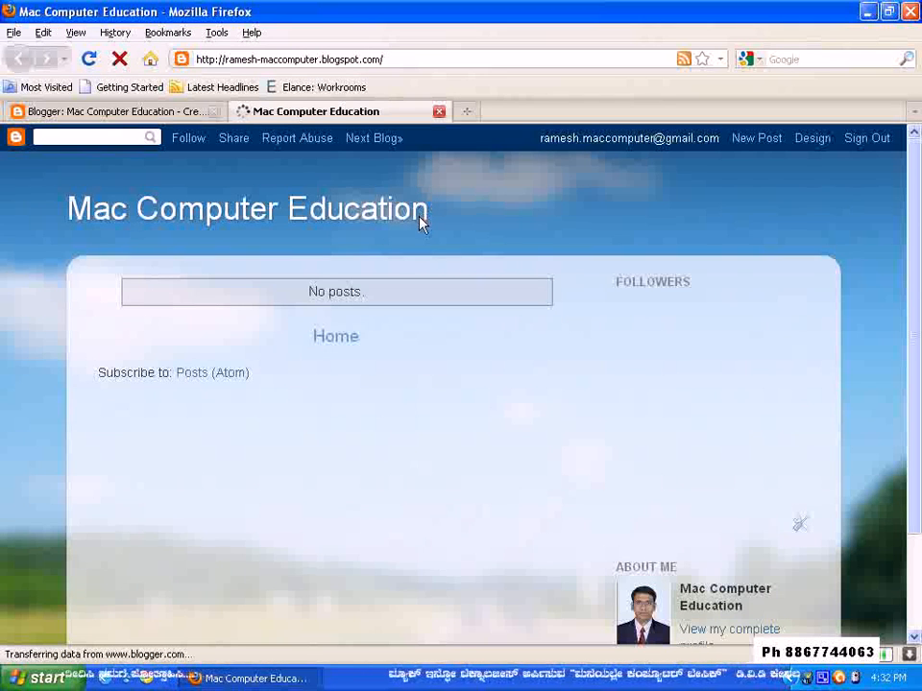
pyautogui.scroll(-3, 419, 213)
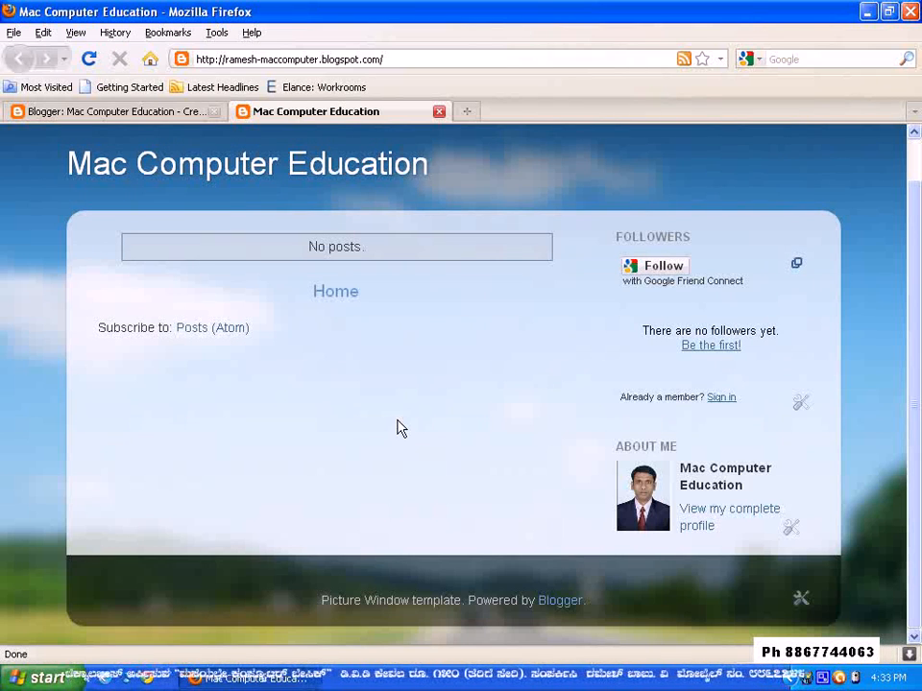
pyautogui.click(347, 292)
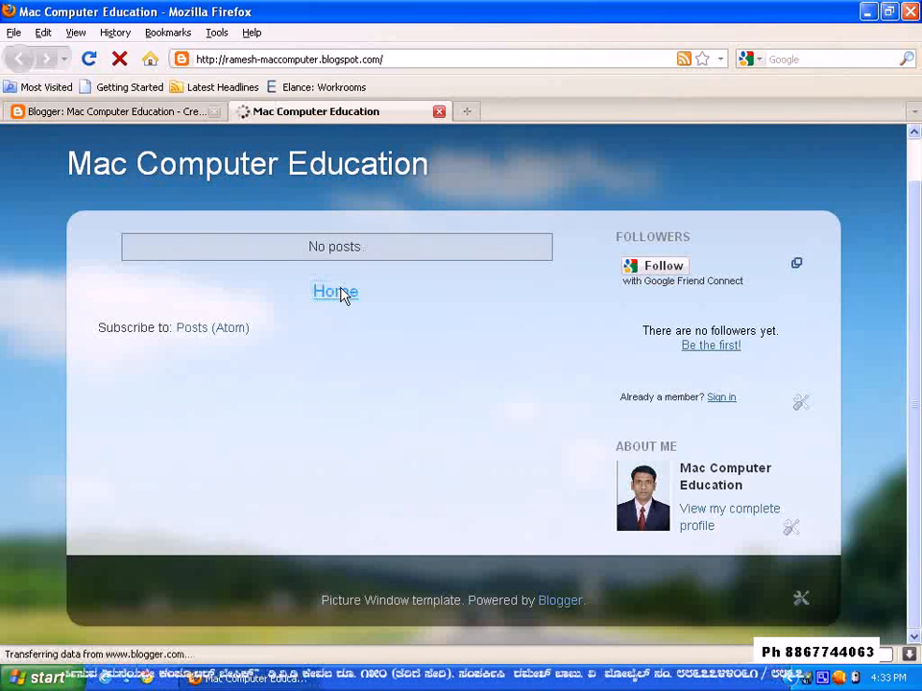
# Return to the post editor and open a preview of the post "Mac Computer Education in Kannada"
pyautogui.click(164, 111)
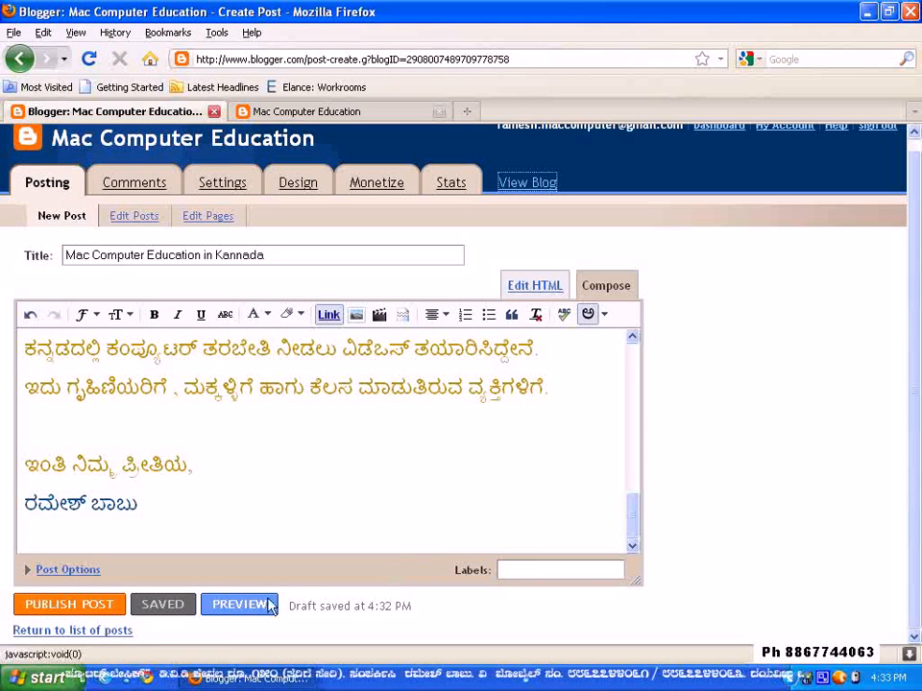
pyautogui.rightClick(231, 610)
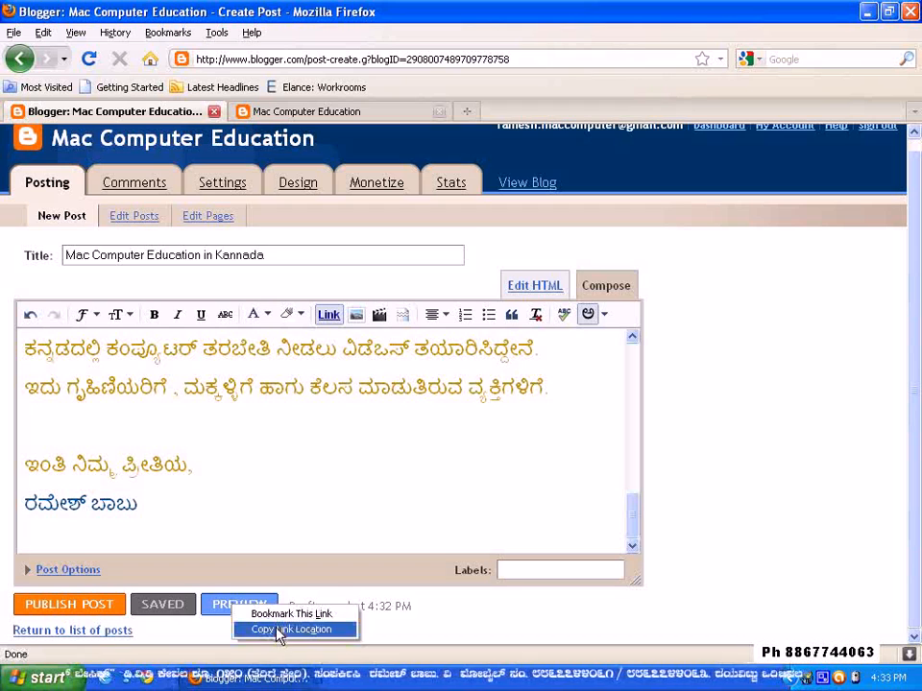
pyautogui.click(466, 629)
pyautogui.click(239, 611)
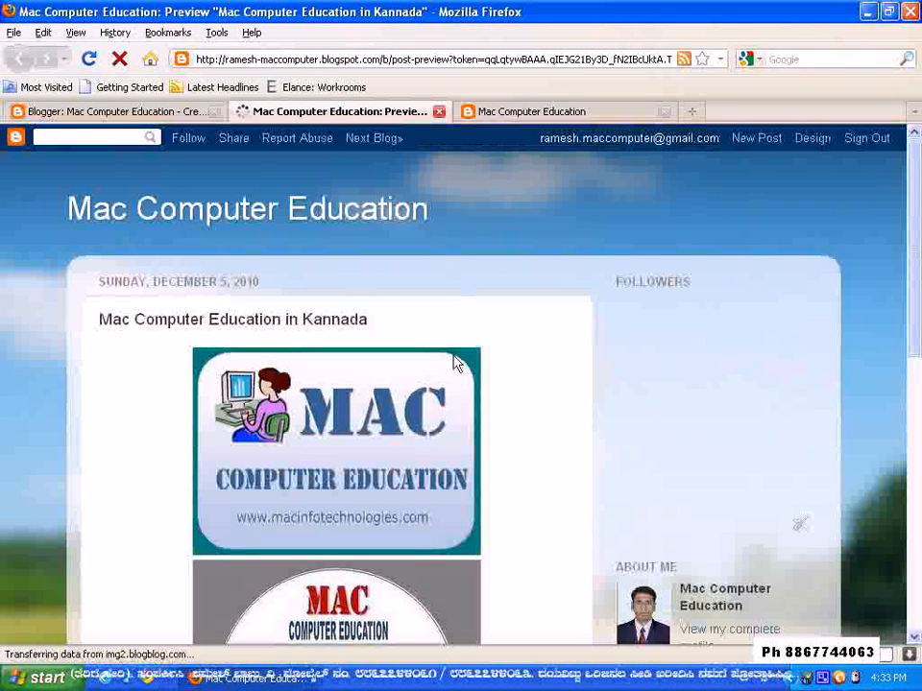
# Review the post preview from the two images down to the closing name and back to the blog title
pyautogui.scroll(-3, 464, 344)
pyautogui.scroll(-2, 464, 344)
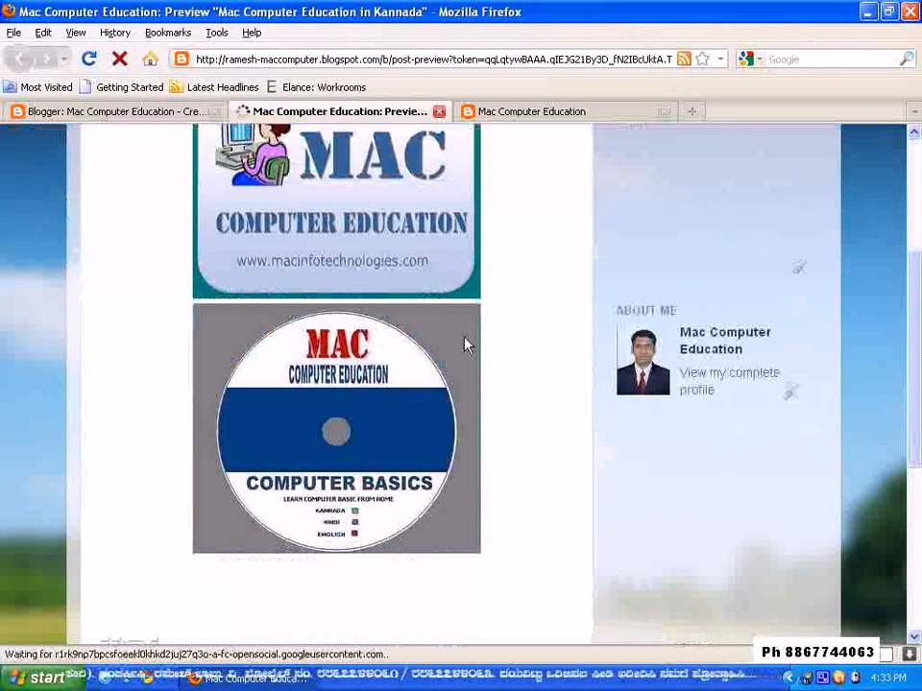
pyautogui.scroll(-7, 465, 341)
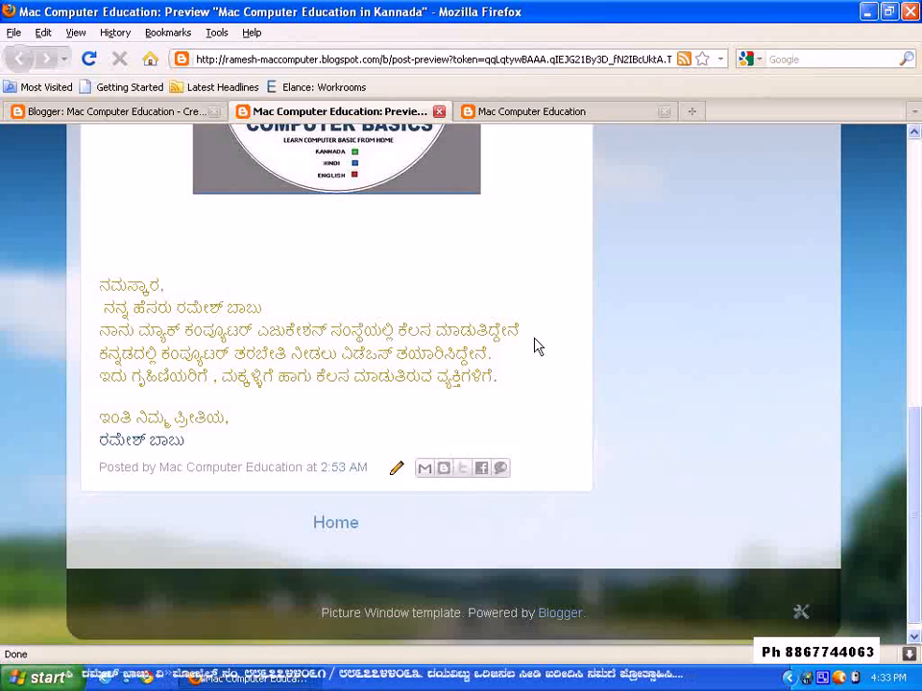
pyautogui.scroll(5, 535, 348)
pyautogui.scroll(5, 455, 319)
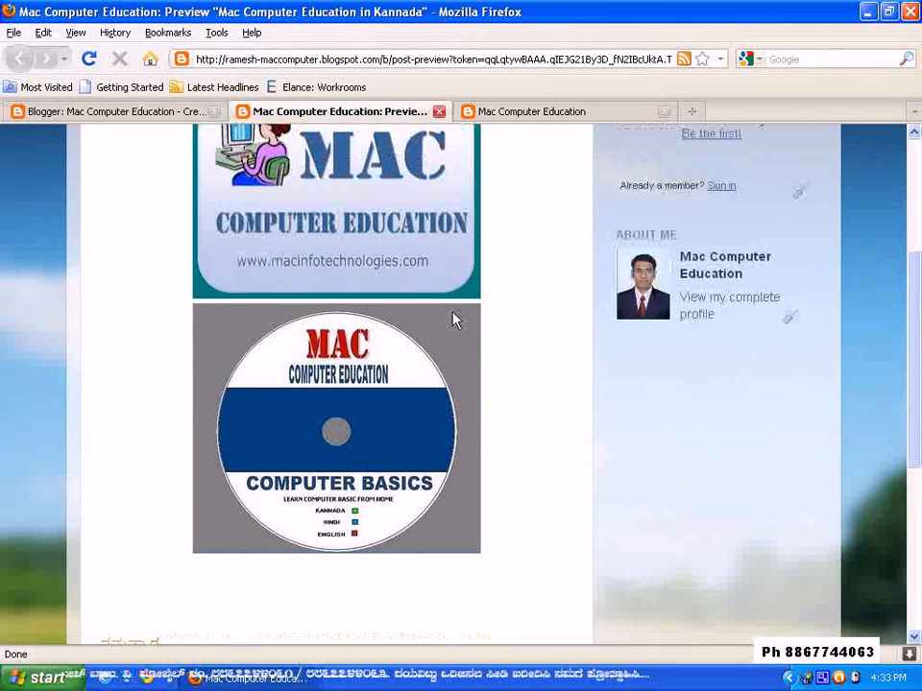
pyautogui.scroll(2, 507, 313)
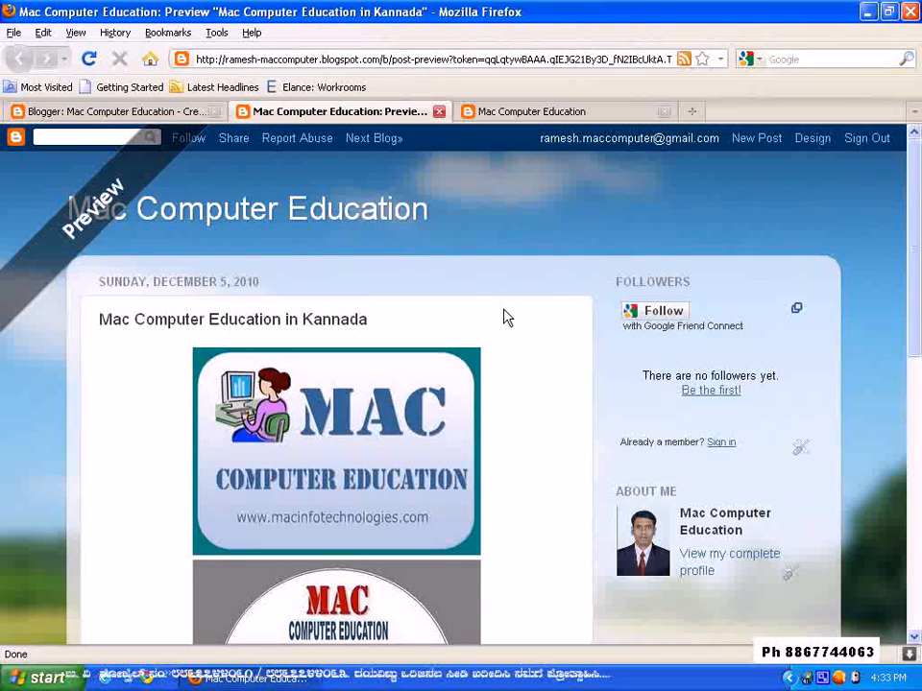
# Publish the post "Mac Computer Education in Kannada" and close the preview and old blog home page tabs
pyautogui.click(437, 113)
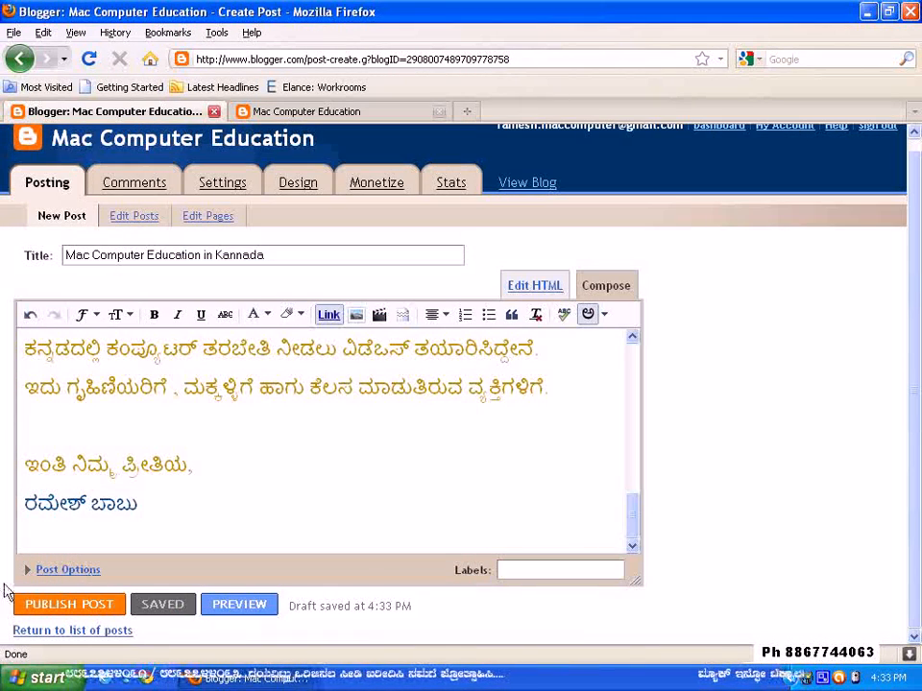
pyautogui.click(79, 607)
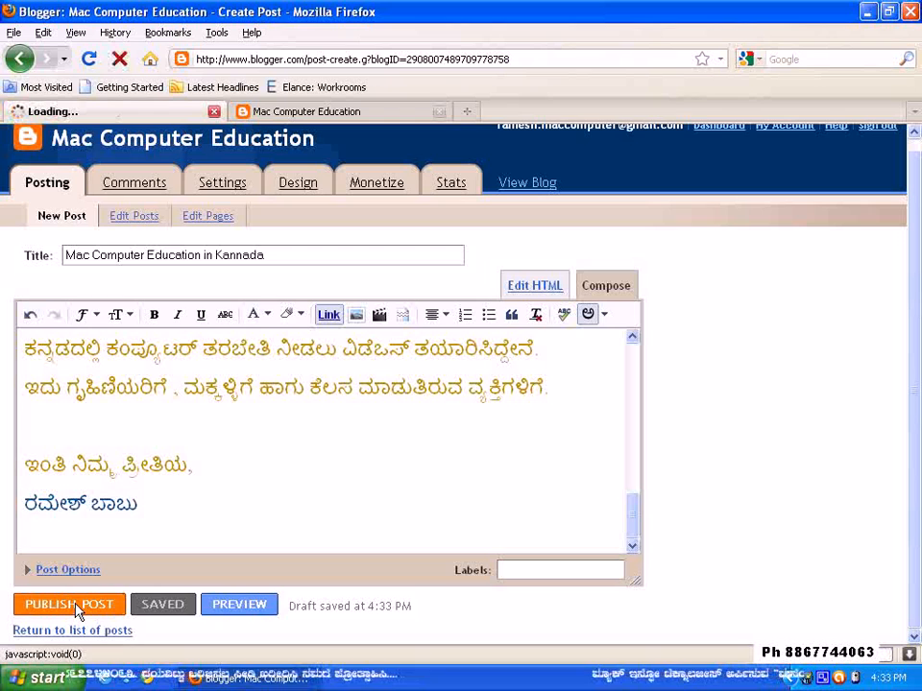
pyautogui.click(437, 111)
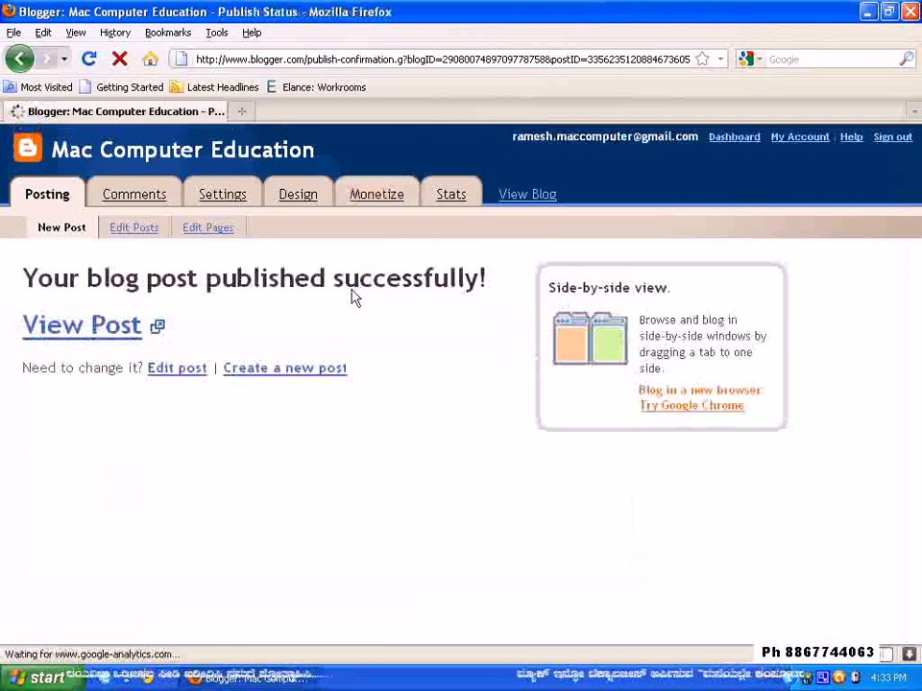
# Open the published post in a new tab, check its images and Kannada text, and close that tab
pyautogui.rightClick(82, 325)
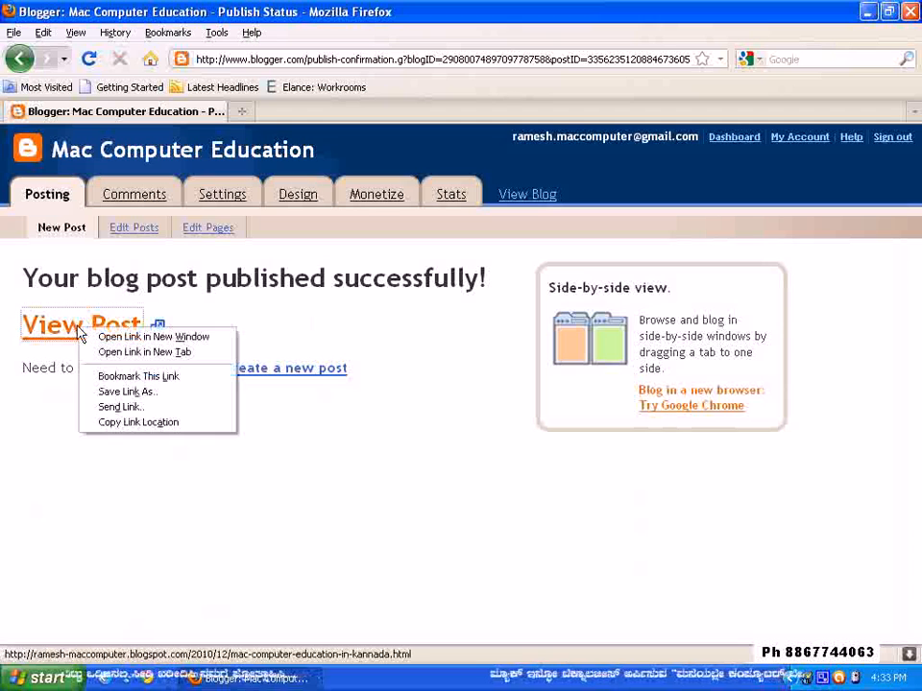
pyautogui.click(123, 353)
pyautogui.click(337, 115)
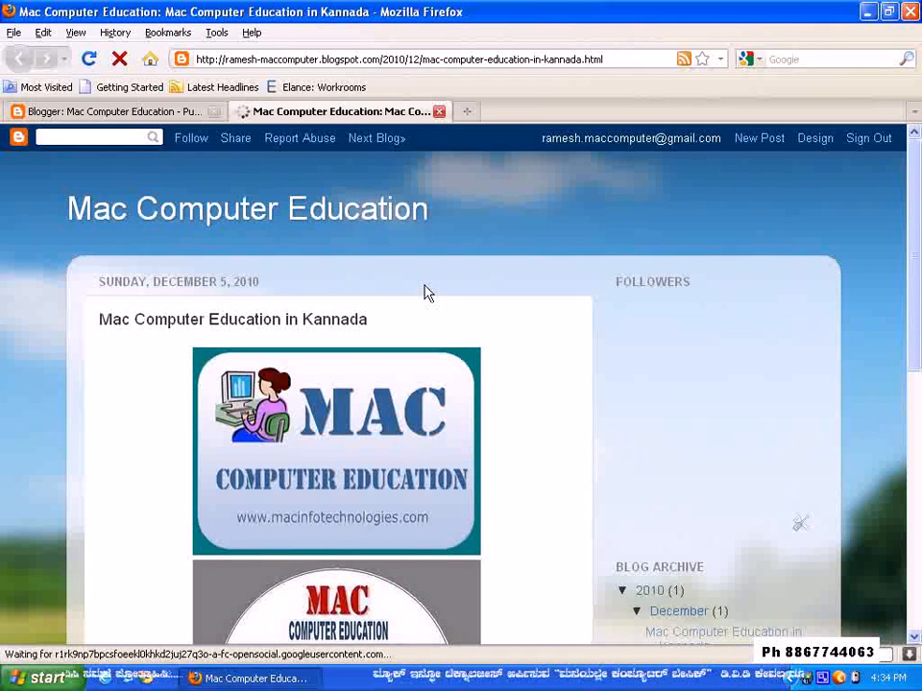
pyautogui.scroll(-3, 427, 293)
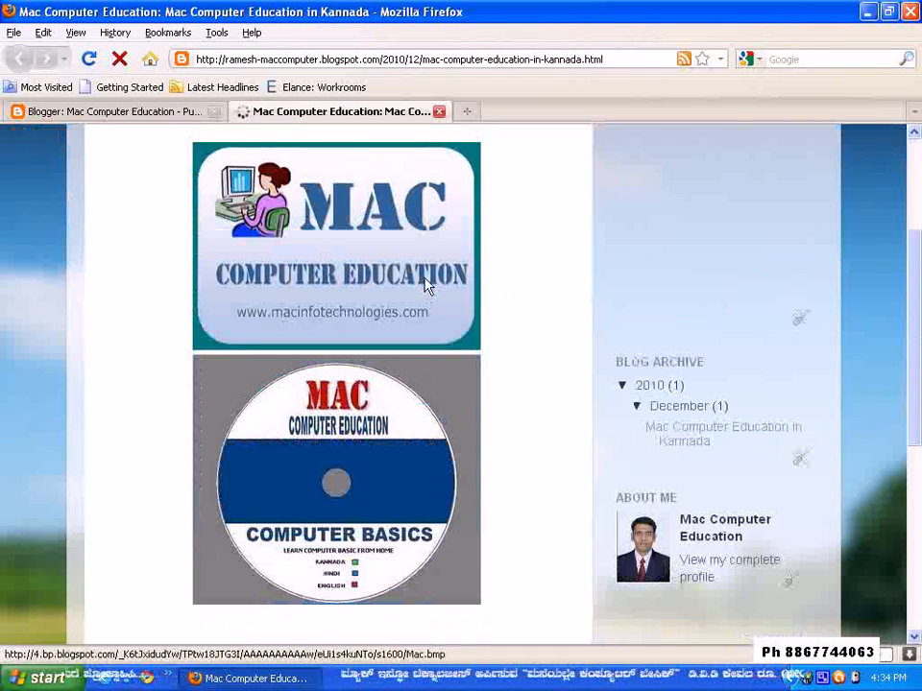
pyautogui.scroll(-3, 403, 413)
pyautogui.scroll(-3, 429, 444)
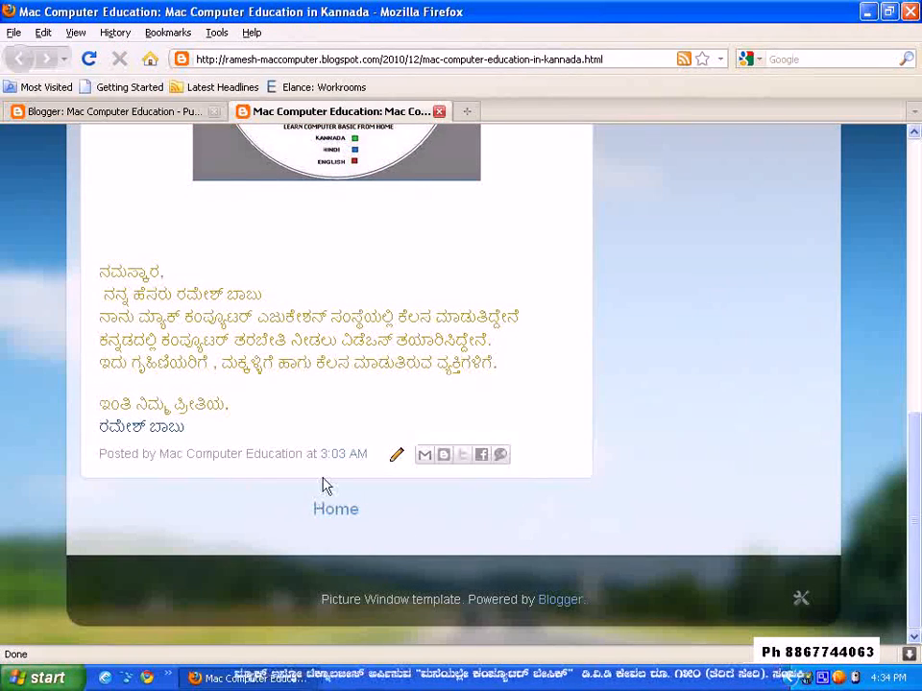
pyautogui.scroll(9, 317, 480)
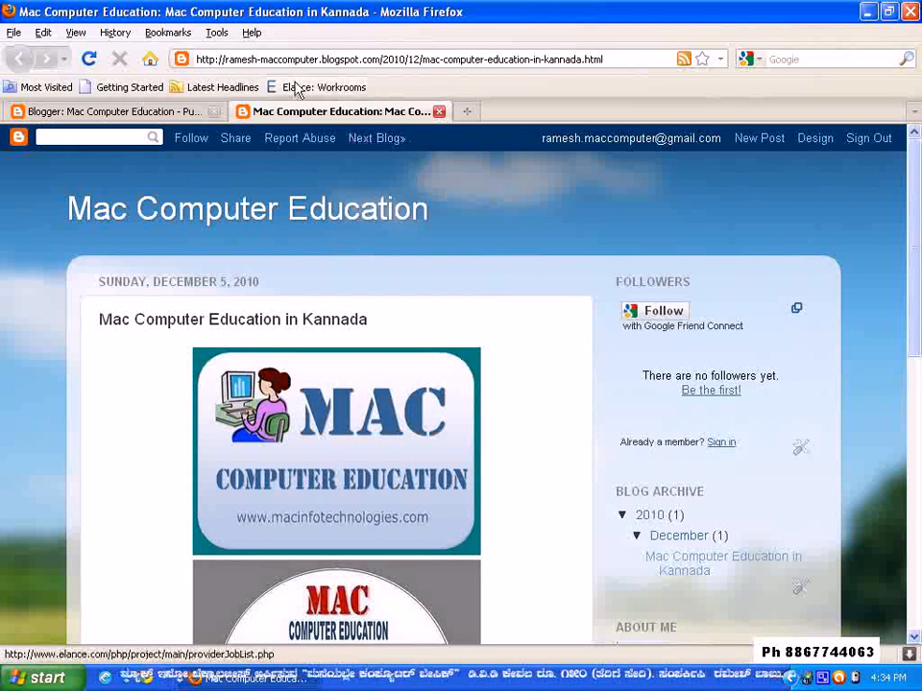
pyautogui.click(439, 112)
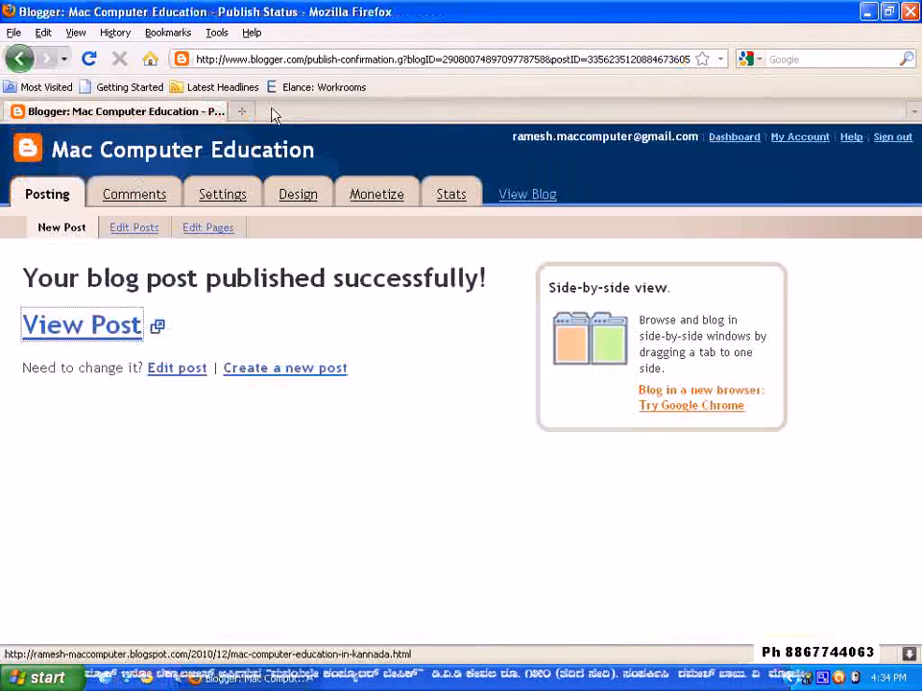
# Load the blog's root blogspot.com address, without the post path, in a new tab and review the published post on its home page
pyautogui.click(243, 112)
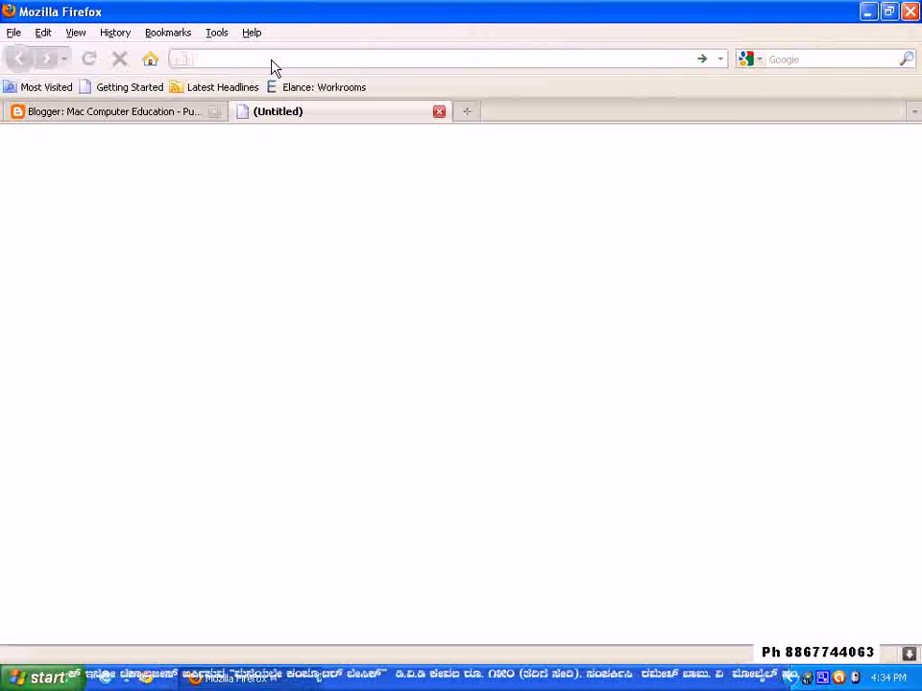
pyautogui.write('ramesh')
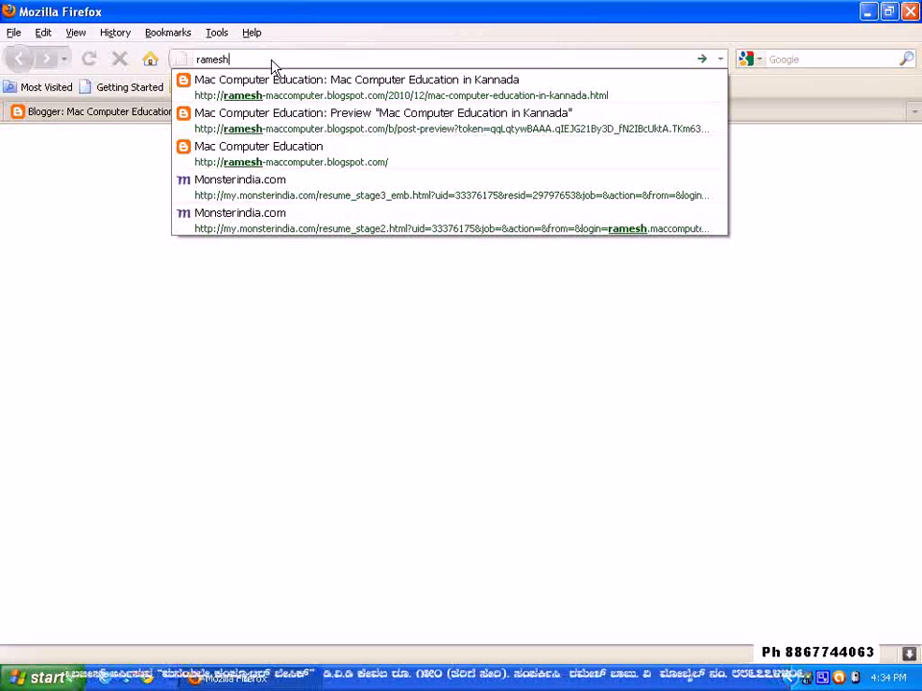
pyautogui.press('Down')
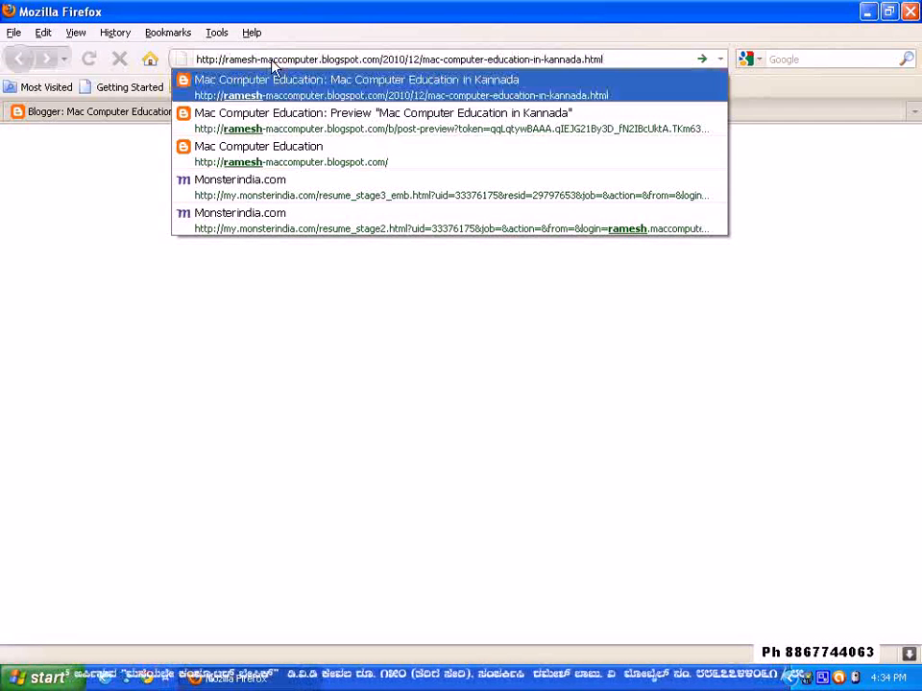
pyautogui.press('BackSpace')
pyautogui.press('BackSpace')
pyautogui.press('BackSpace')
pyautogui.press('BackSpace')
pyautogui.press('BackSpace')
pyautogui.press('BackSpace')
pyautogui.press('BackSpace')
pyautogui.press('BackSpace')
pyautogui.press('BackSpace')
pyautogui.press('BackSpace')
pyautogui.press('BackSpace')
pyautogui.press('BackSpace')
pyautogui.press('BackSpace')
pyautogui.press('BackSpace')
pyautogui.press('BackSpace')
pyautogui.press('BackSpace')
pyautogui.press('BackSpace')
pyautogui.press('BackSpace')
pyautogui.press('BackSpace')
pyautogui.press('BackSpace')
pyautogui.press('BackSpace')
pyautogui.press('BackSpace')
pyautogui.press('BackSpace')
pyautogui.press('BackSpace')
pyautogui.press('BackSpace')
pyautogui.press('BackSpace')
pyautogui.press('BackSpace')
pyautogui.press('BackSpace')
pyautogui.press('BackSpace')
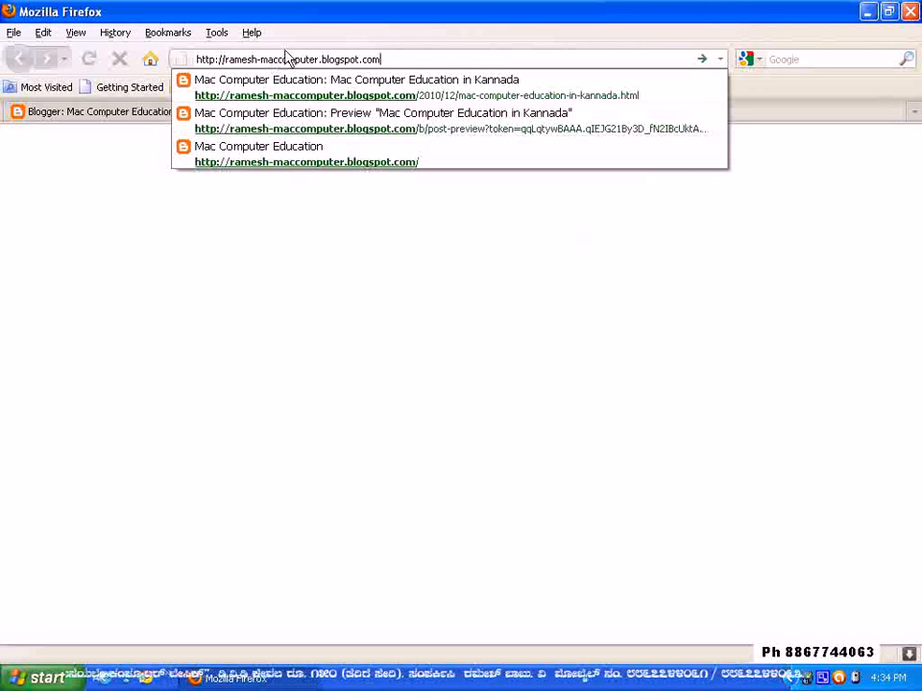
pyautogui.click(419, 60)
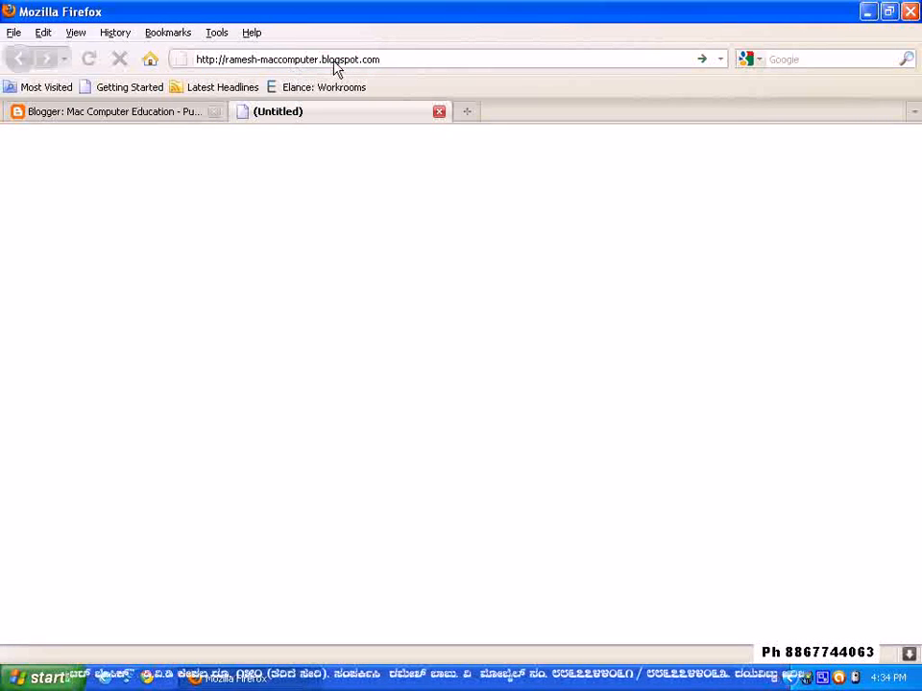
pyautogui.press('Return')
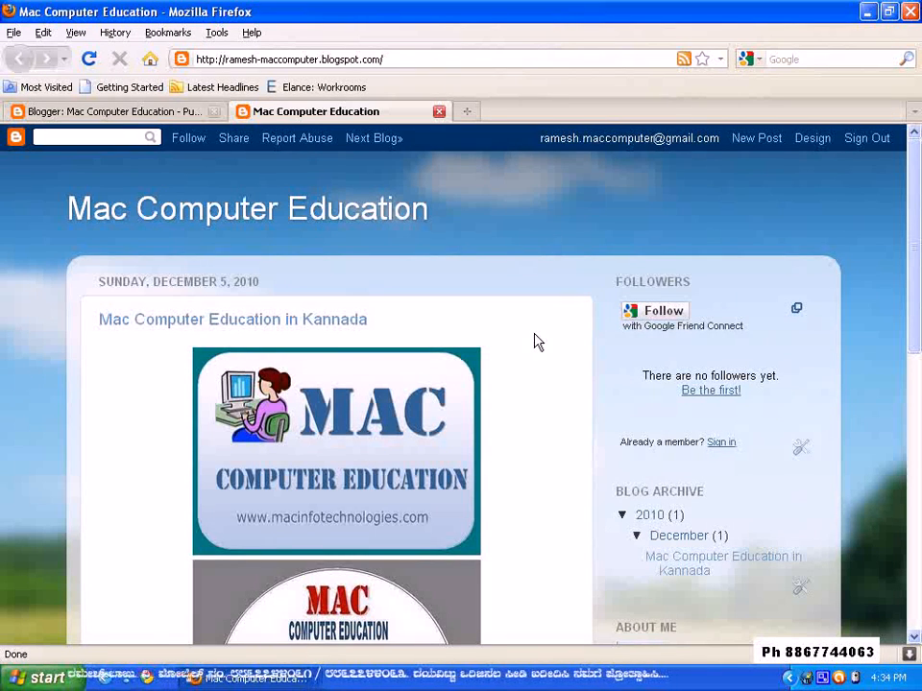
pyautogui.scroll(-8, 335, 391)
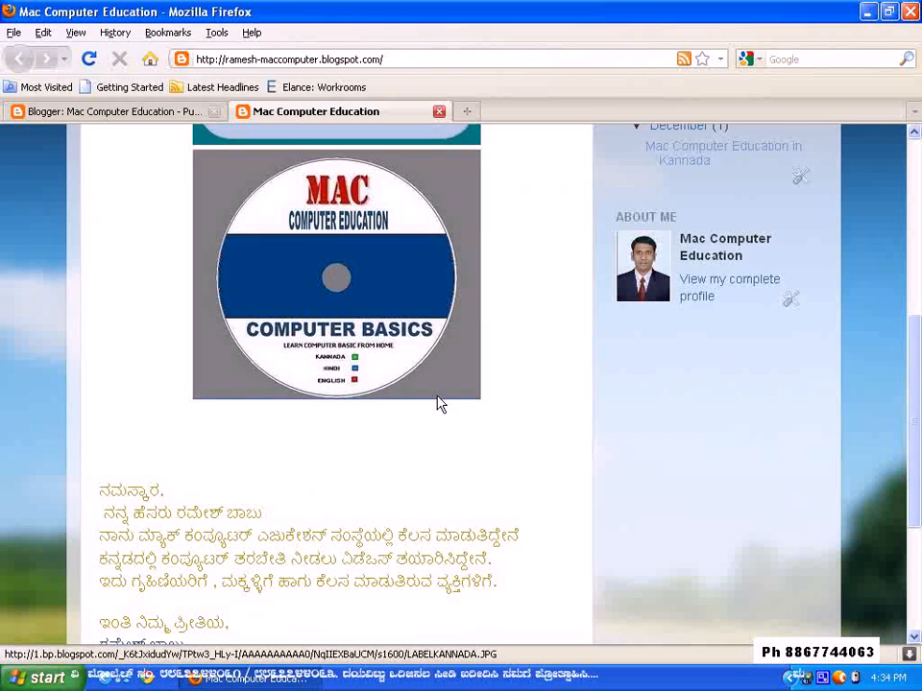
pyautogui.scroll(-4, 470, 356)
pyautogui.scroll(2, 489, 391)
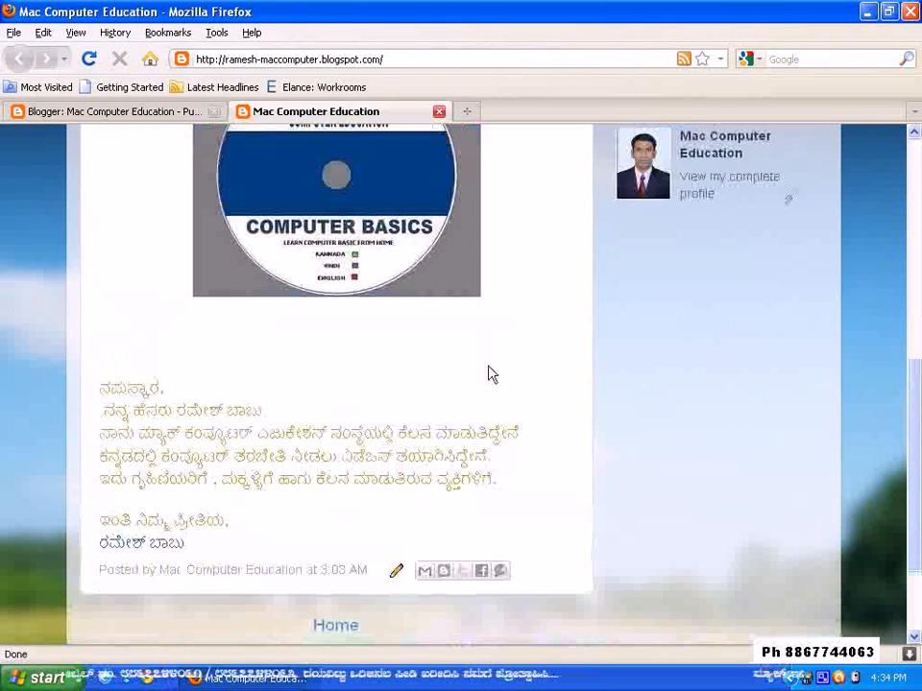
pyautogui.scroll(10, 489, 375)
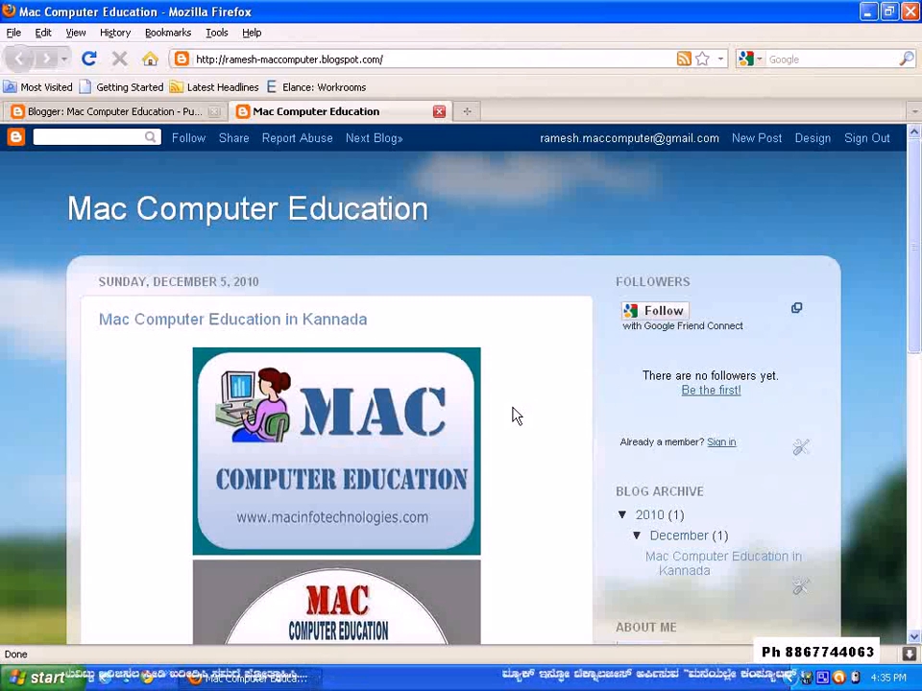
# Open coffeeshop.macinfotechnologies.com in a new tab and examine its posts, calendar, category list and tag section
pyautogui.click(467, 111)
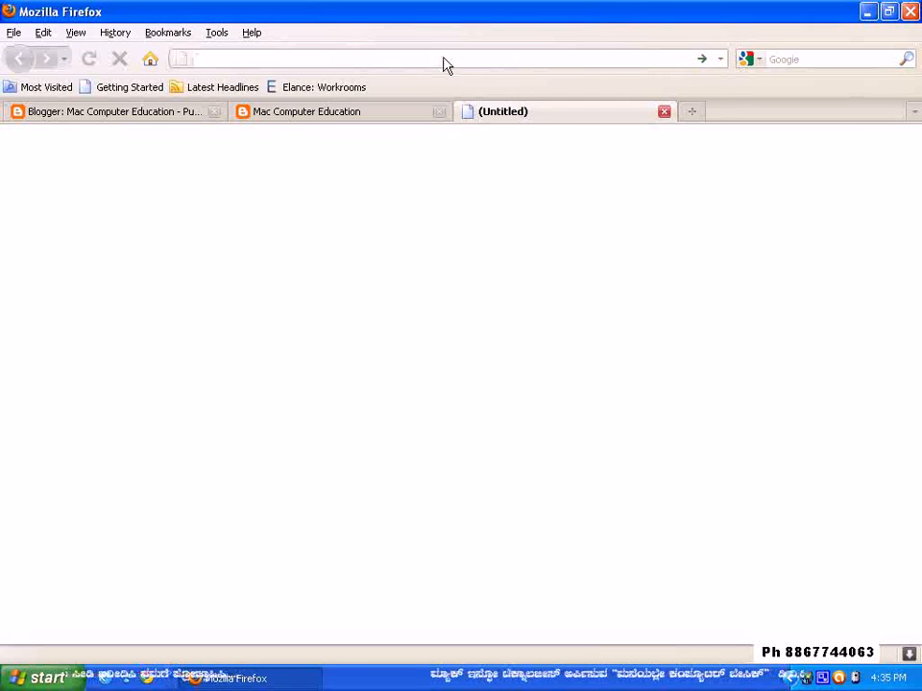
pyautogui.write('cof')
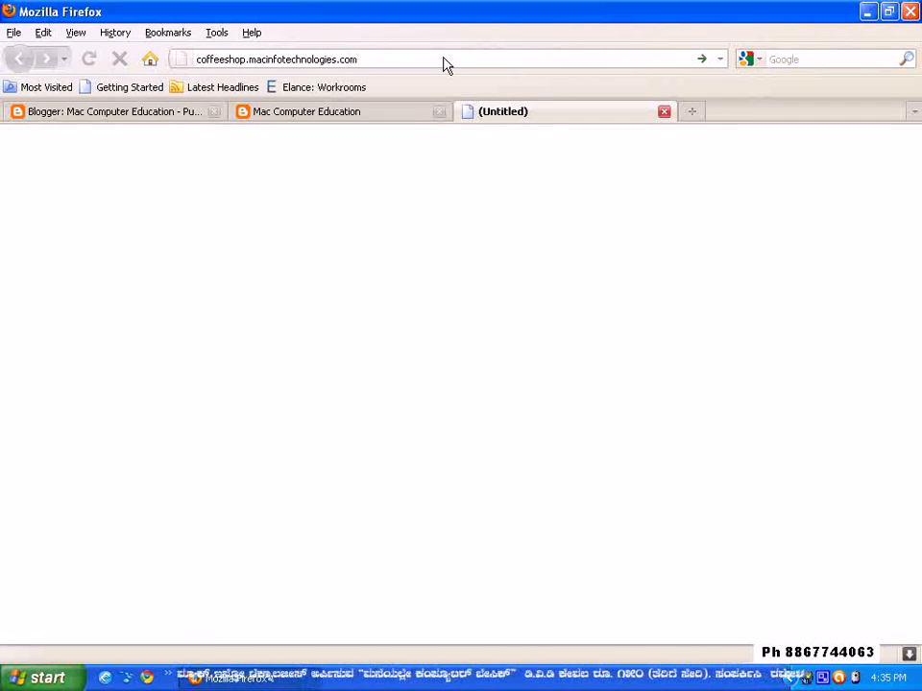
pyautogui.press('Return')
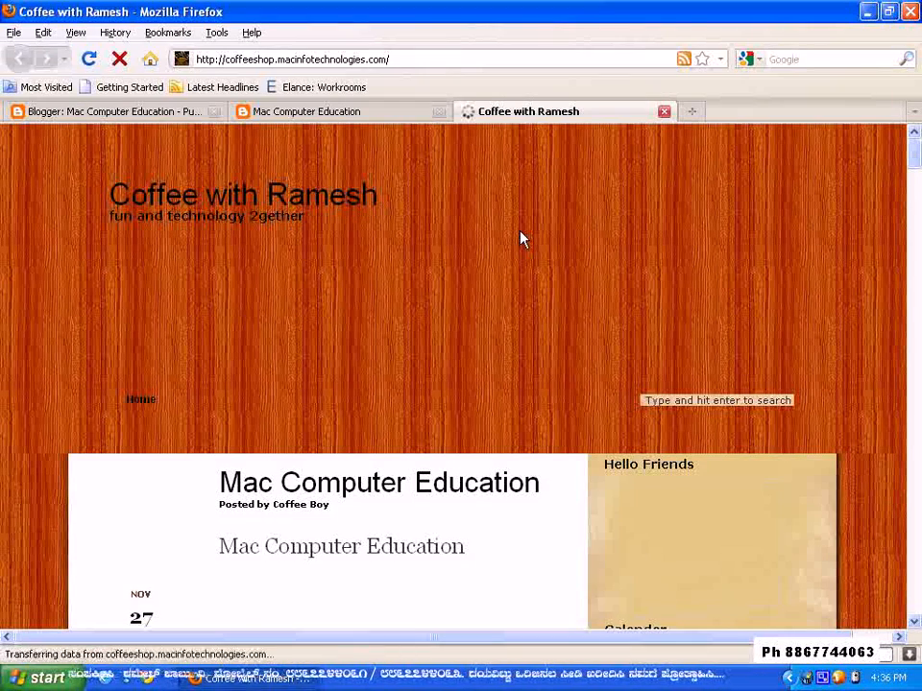
pyautogui.scroll(-5, 518, 244)
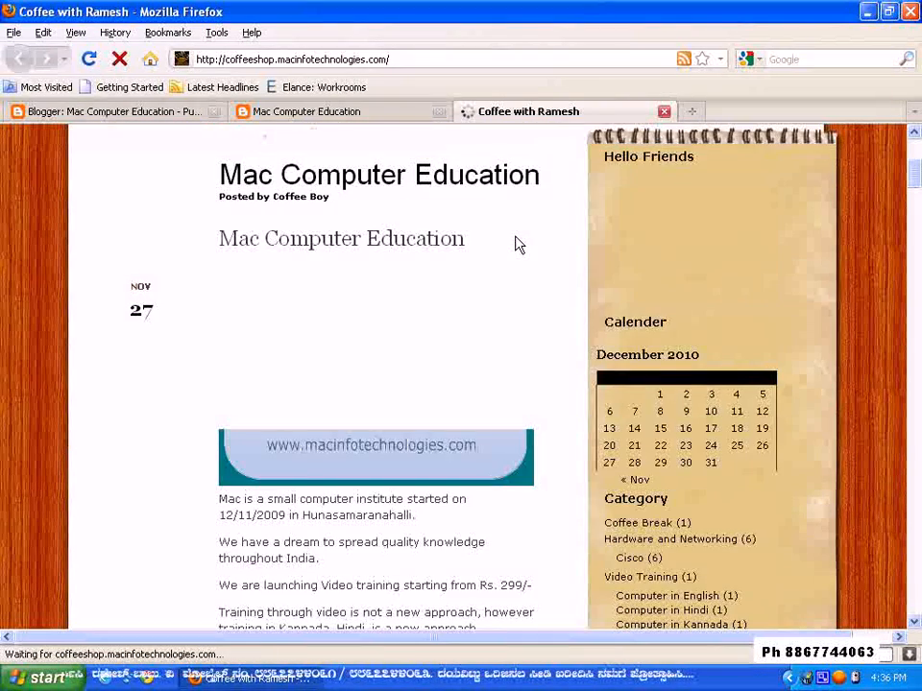
pyautogui.scroll(-4, 518, 244)
pyautogui.scroll(-2, 515, 244)
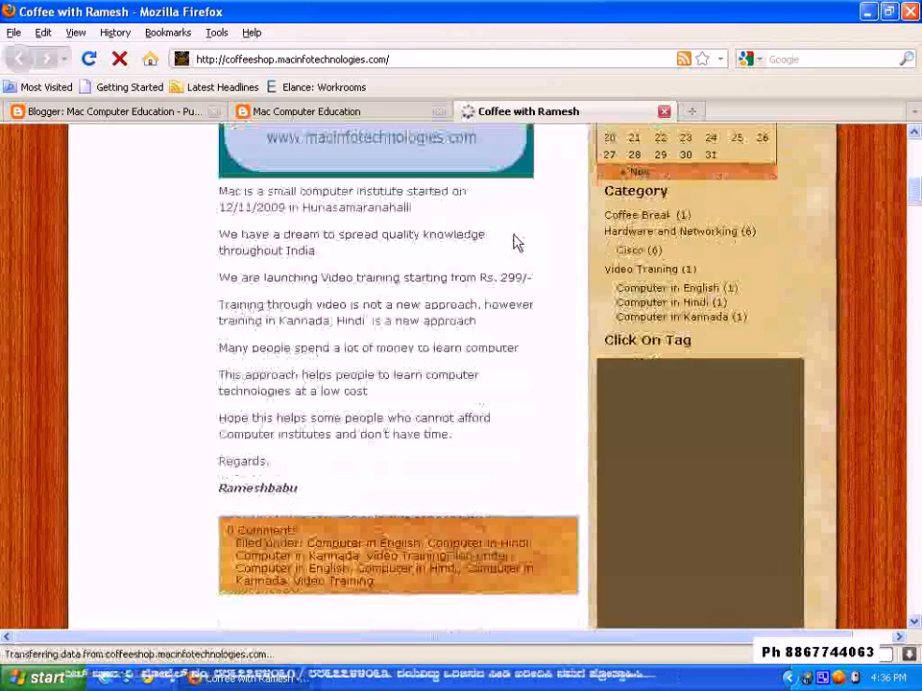
pyautogui.scroll(5, 509, 240)
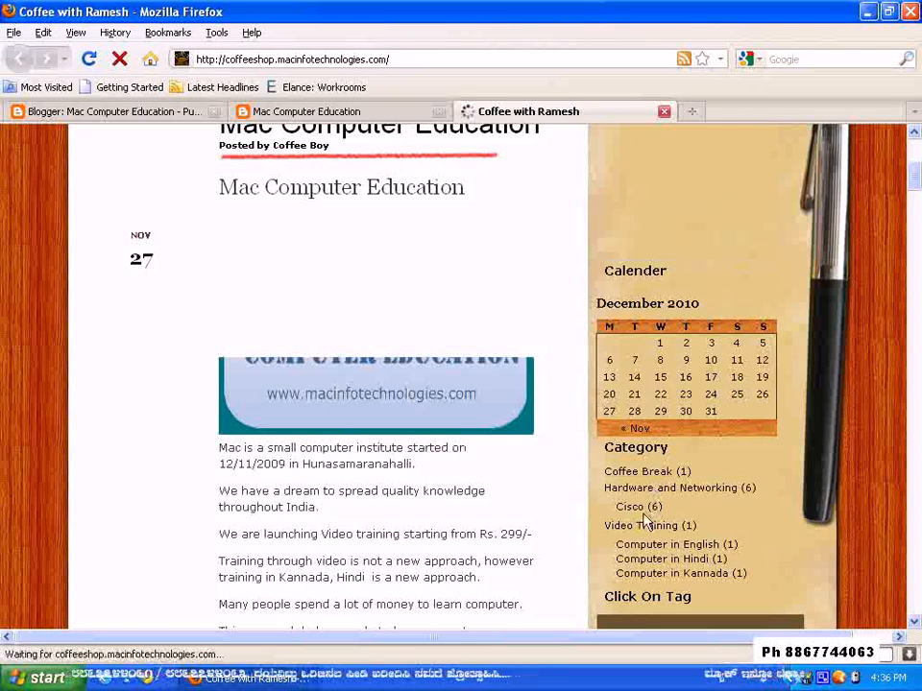
pyautogui.scroll(-2, 653, 403)
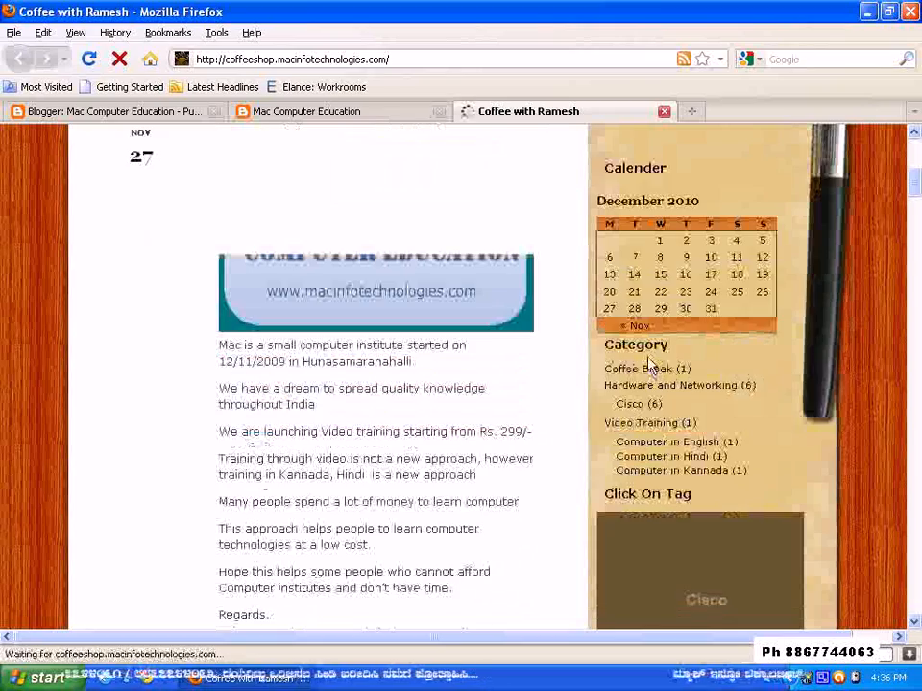
pyautogui.scroll(-4, 650, 368)
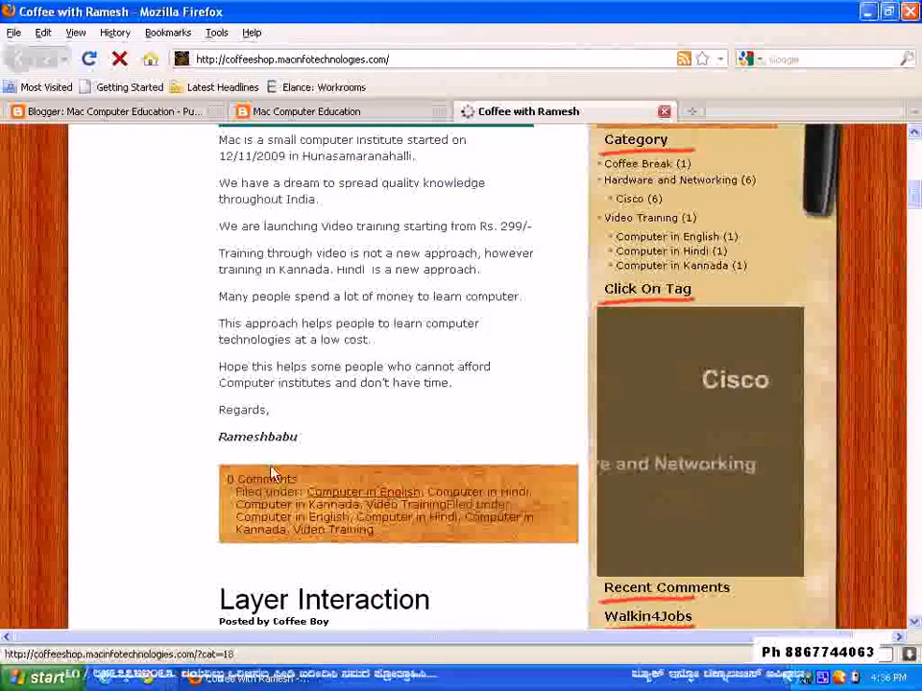
pyautogui.scroll(-4, 272, 474)
pyautogui.scroll(-6, 480, 327)
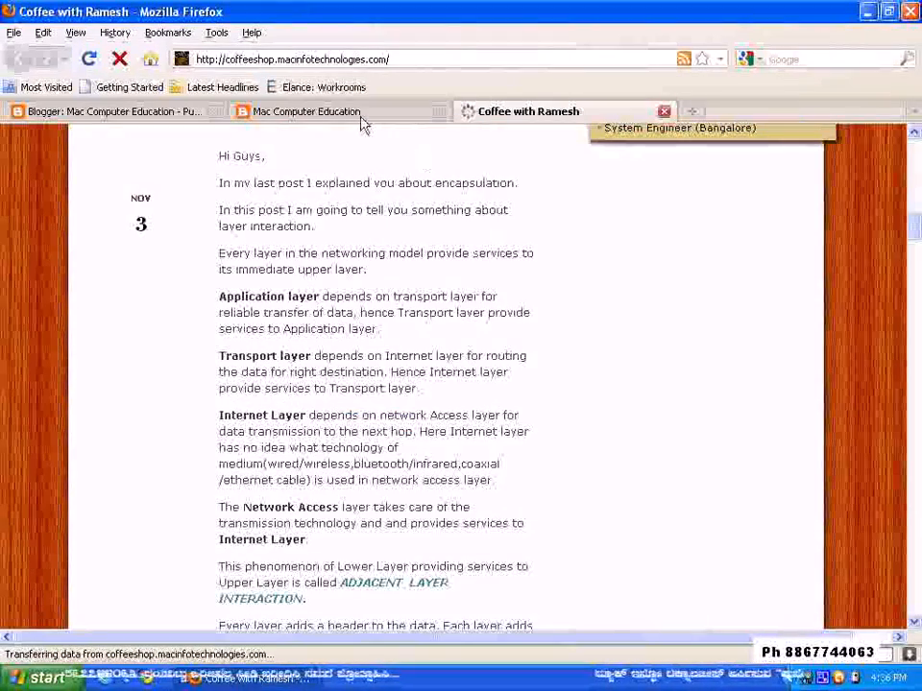
# Compare the coffee shop blog's address and layout with the Mac Computer Education blog
pyautogui.click(261, 59)
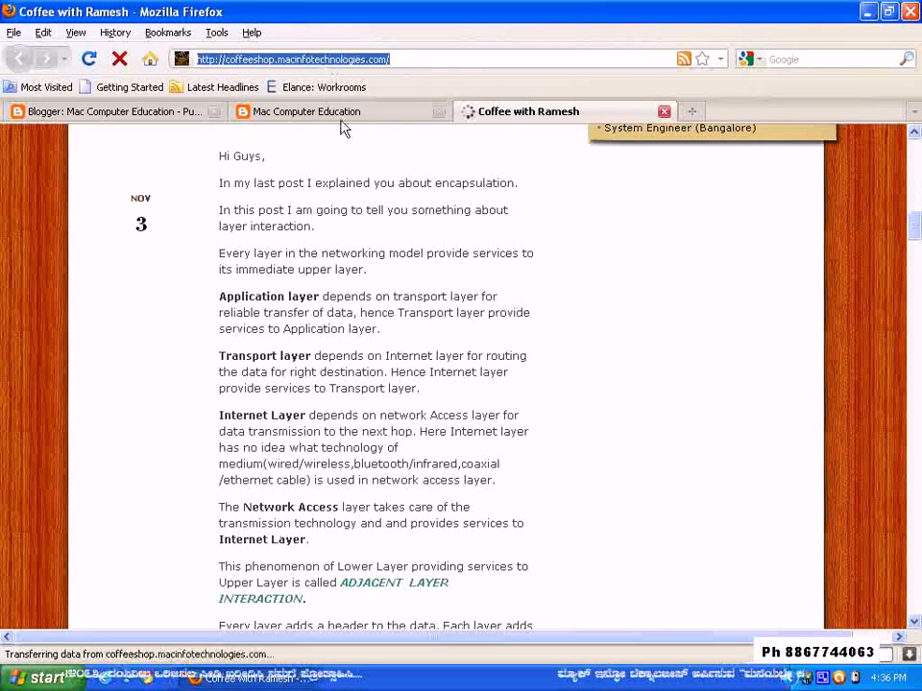
pyautogui.click(339, 115)
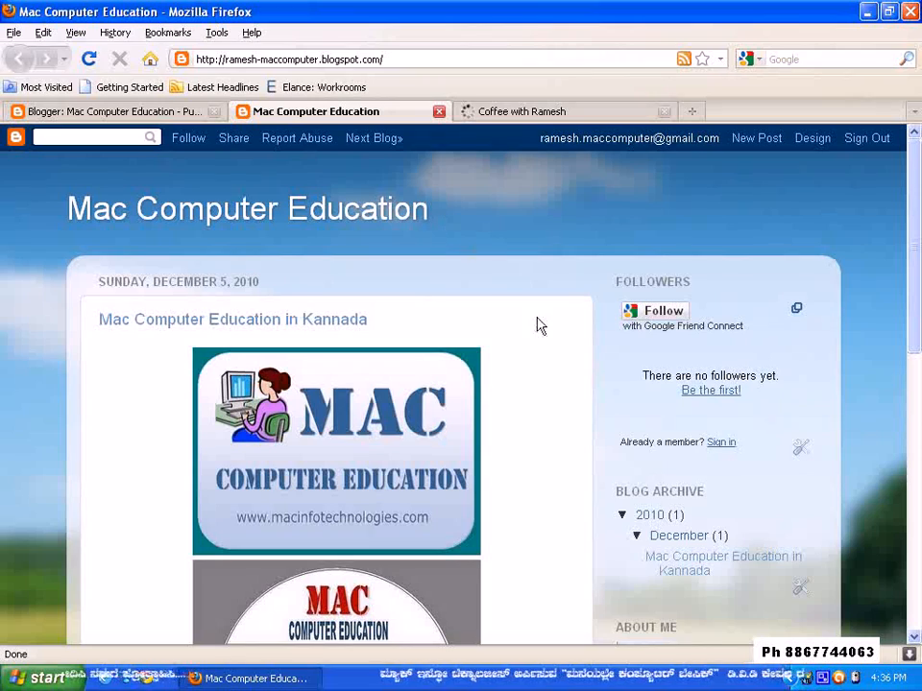
pyautogui.click(508, 111)
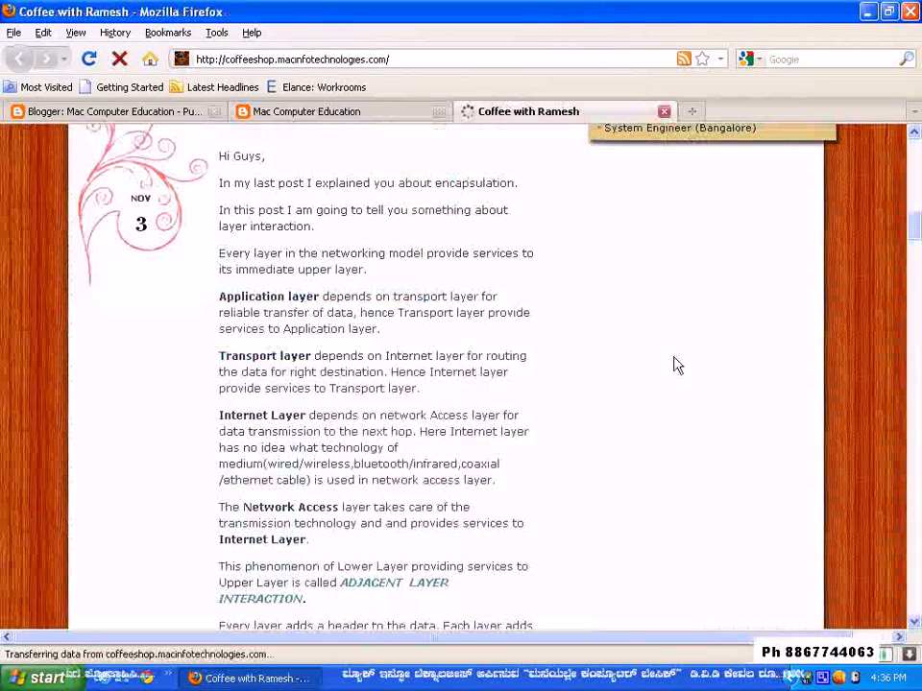
pyautogui.scroll(15, 701, 329)
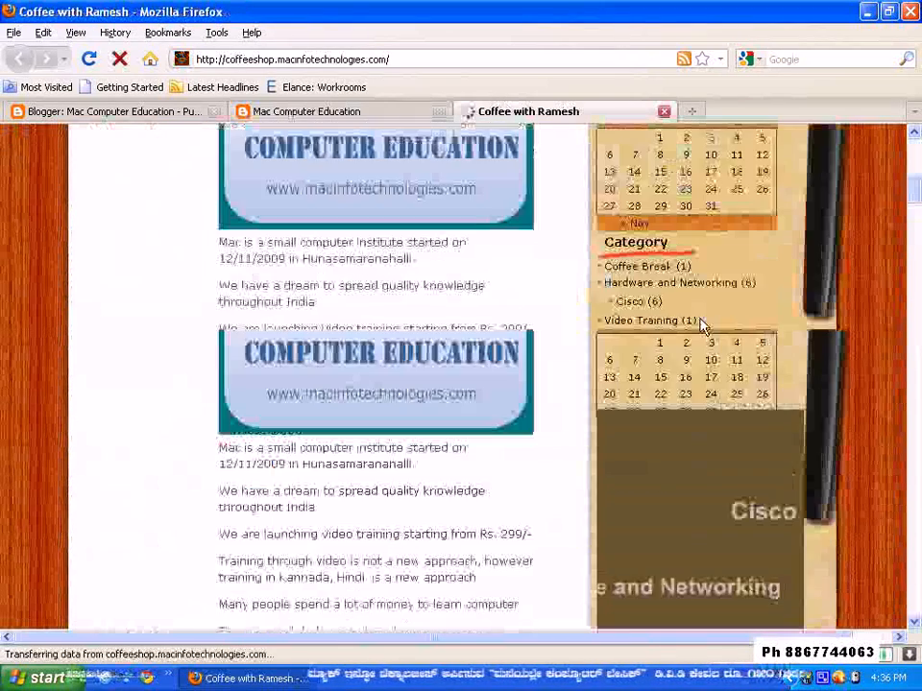
# Switch from the coffee shop blog to the Mac Computer Education home page, and return to the Blogger dashboard
pyautogui.scroll(5, 702, 325)
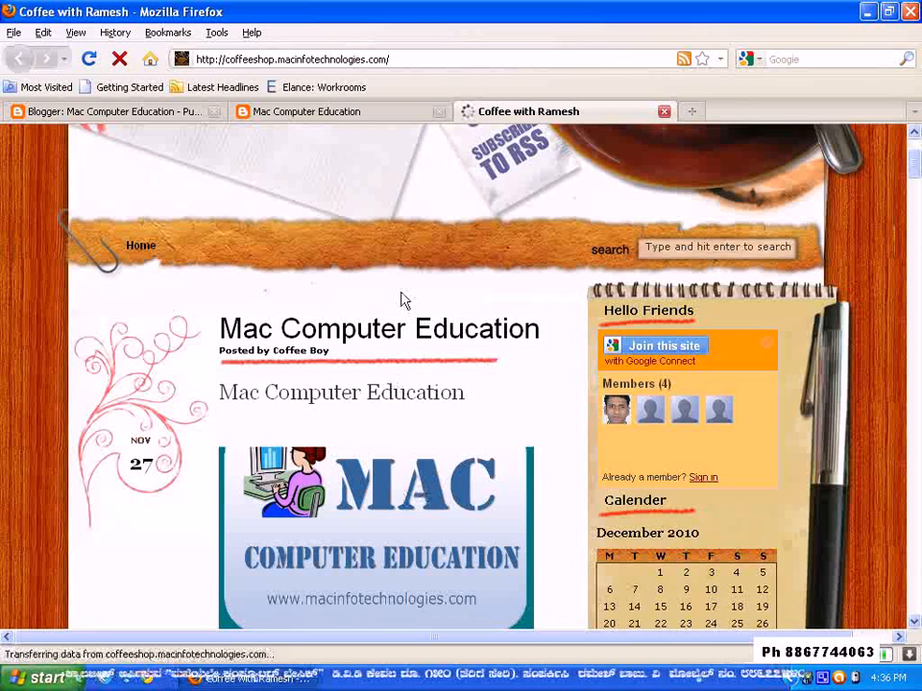
pyautogui.click(384, 114)
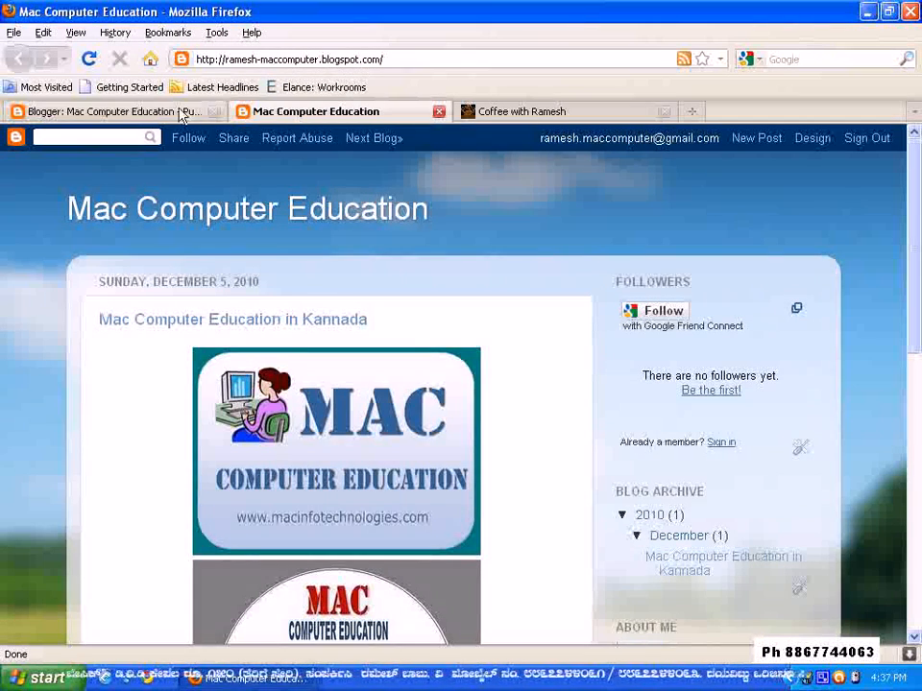
pyautogui.click(113, 110)
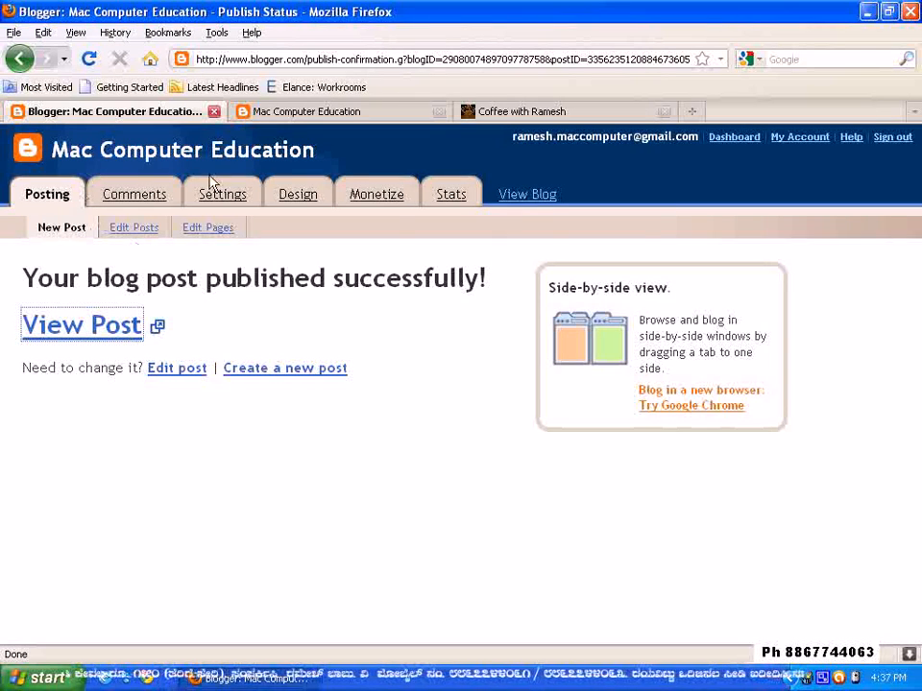
pyautogui.click(734, 140)
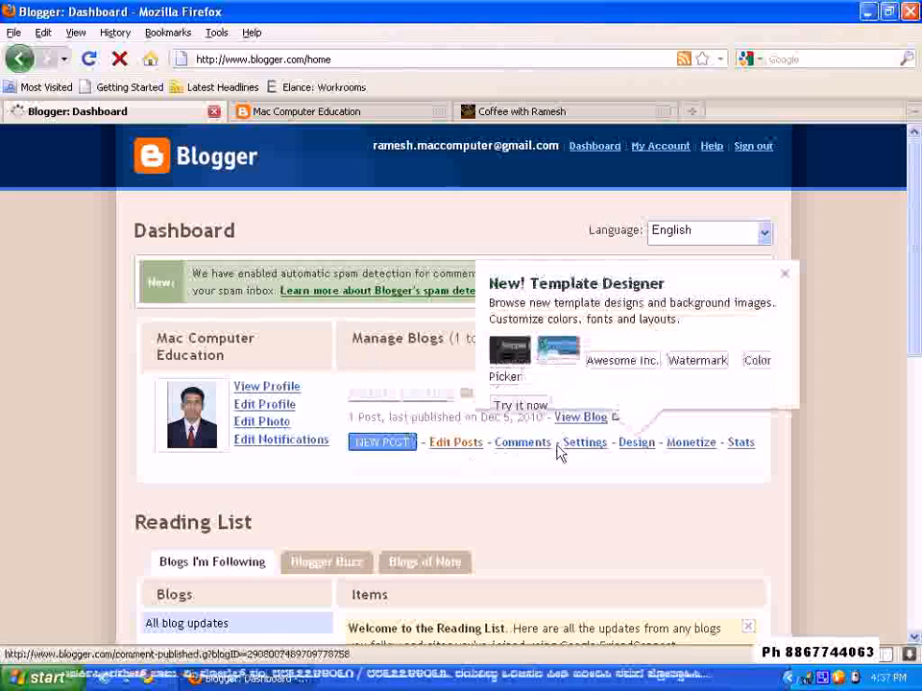
# Open the post "Mac Computer Education in Kannada" for editing from the blog's post list and review its content to the end
pyautogui.click(460, 445)
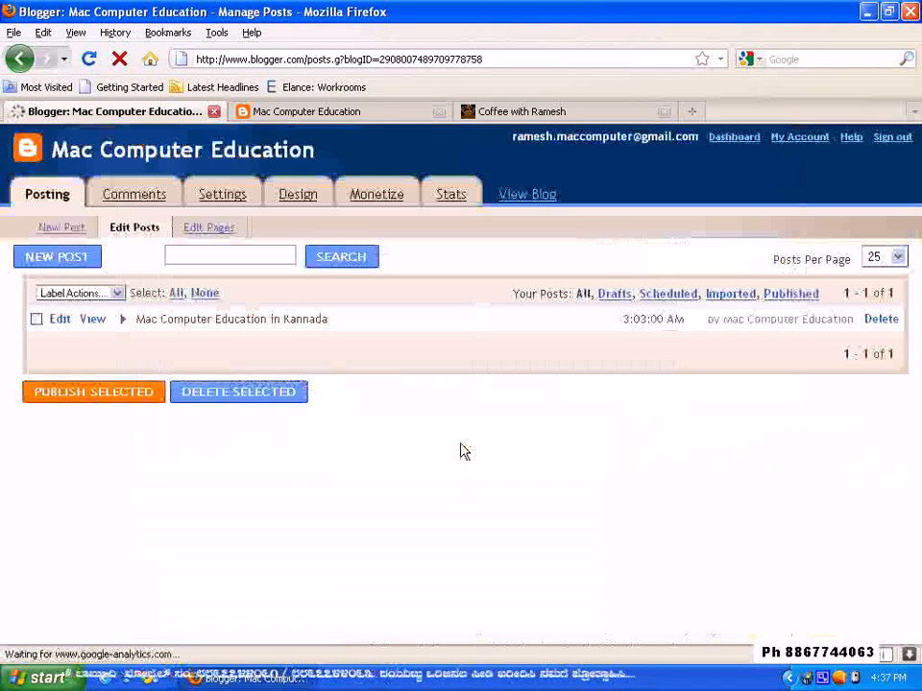
pyautogui.click(61, 322)
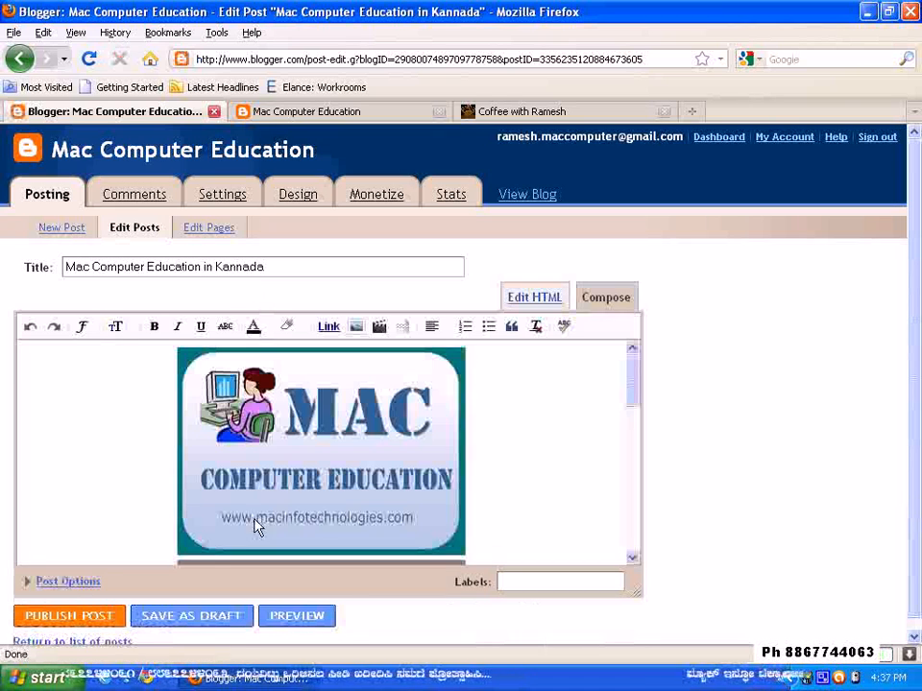
pyautogui.scroll(-10, 487, 449)
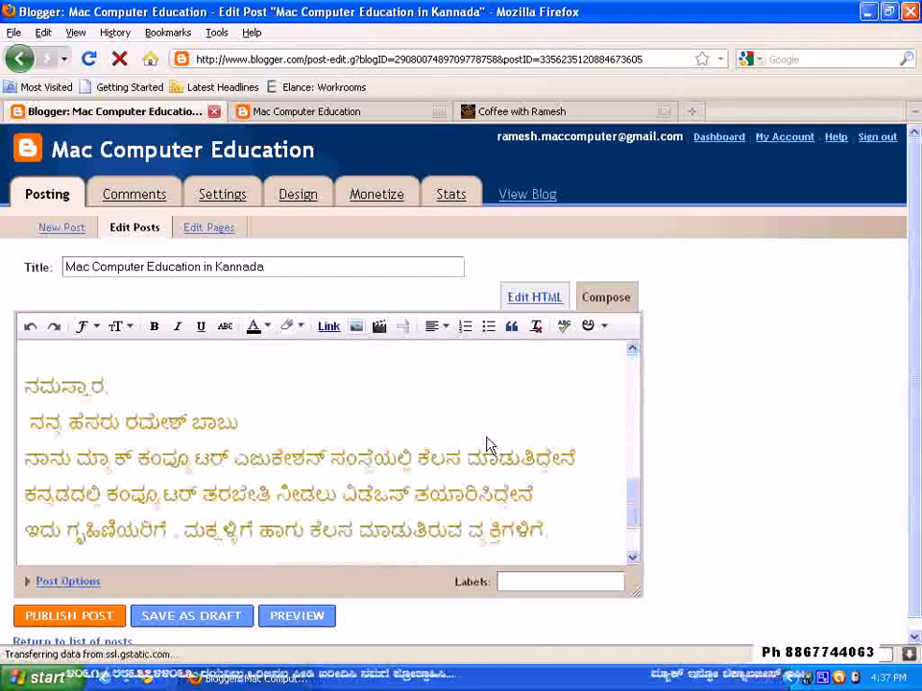
pyautogui.scroll(-3, 488, 448)
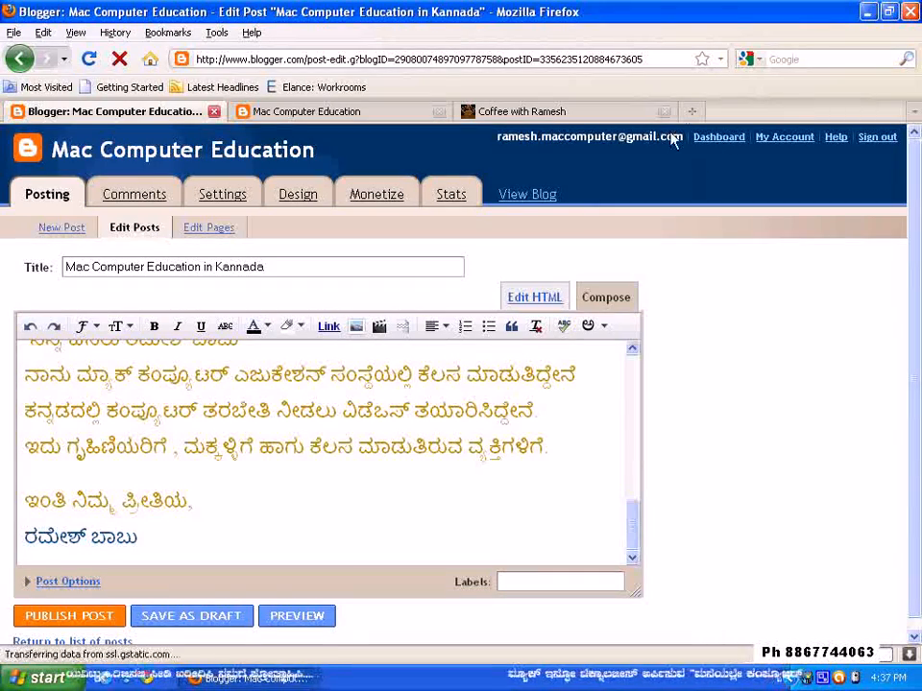
# Review the coffee shop blog's first post, sidebar and header once more, and minimize the browser window
pyautogui.click(621, 113)
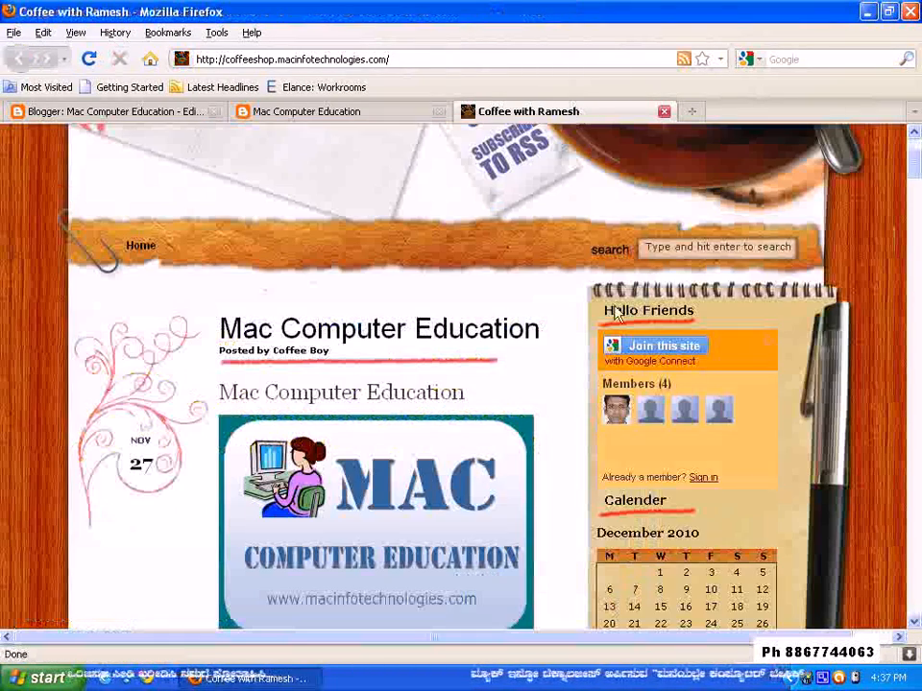
pyautogui.scroll(-8, 574, 311)
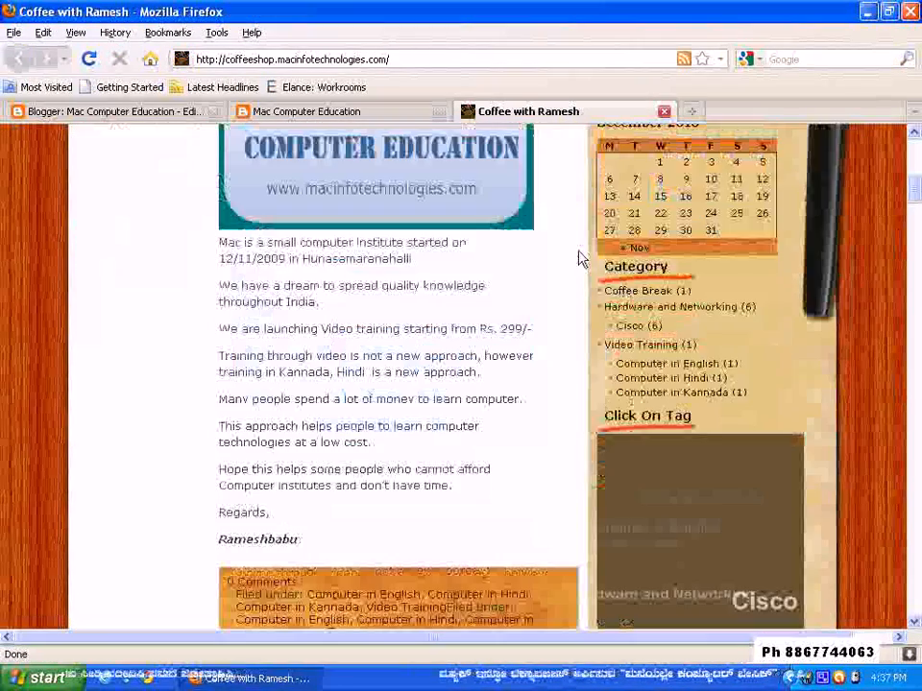
pyautogui.scroll(-8, 579, 257)
pyautogui.scroll(6, 578, 256)
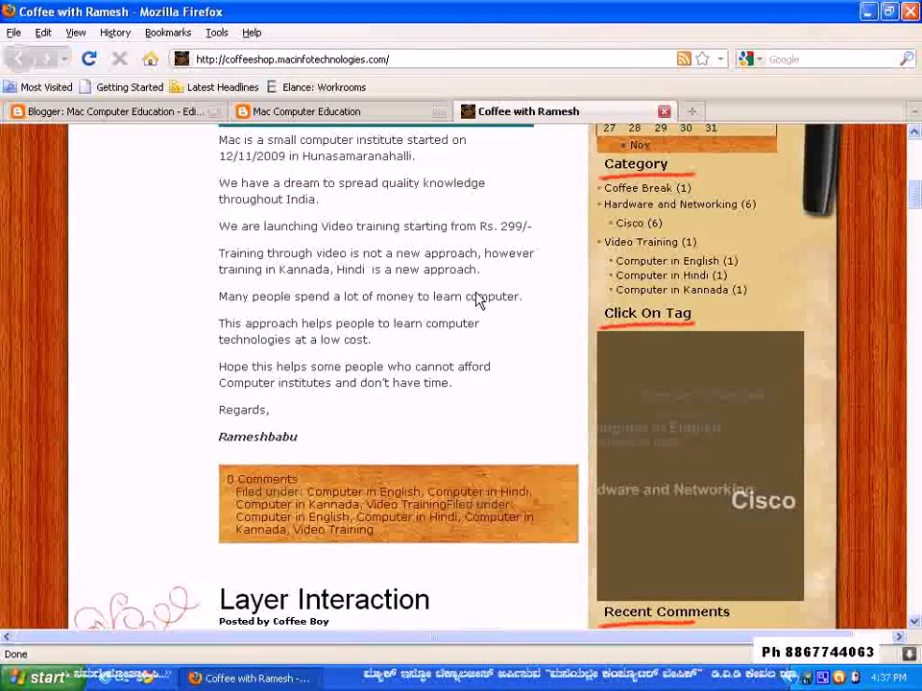
pyautogui.scroll(4, 477, 299)
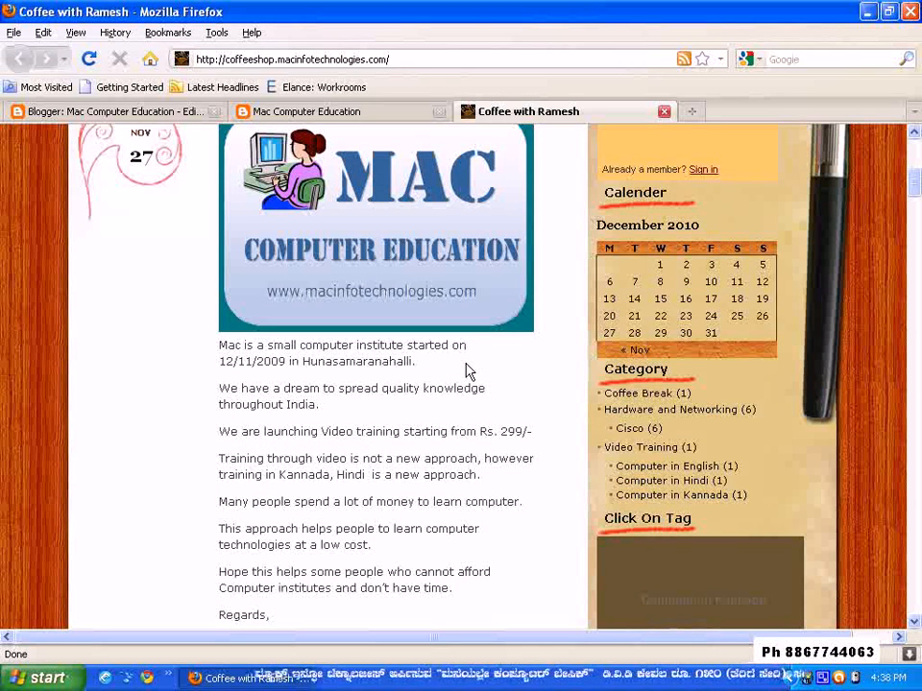
pyautogui.scroll(8, 472, 381)
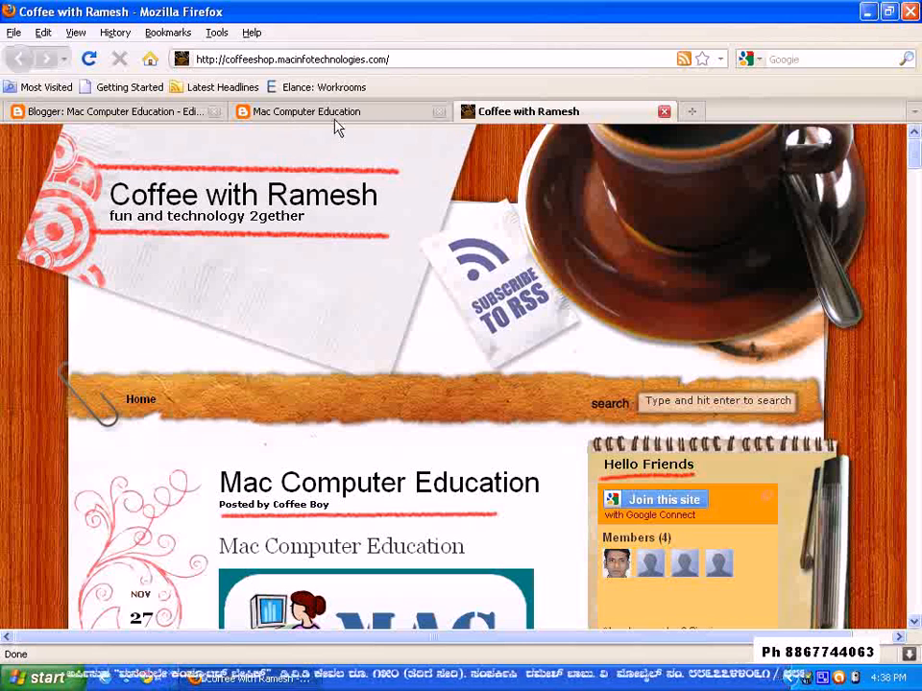
pyautogui.click(866, 11)
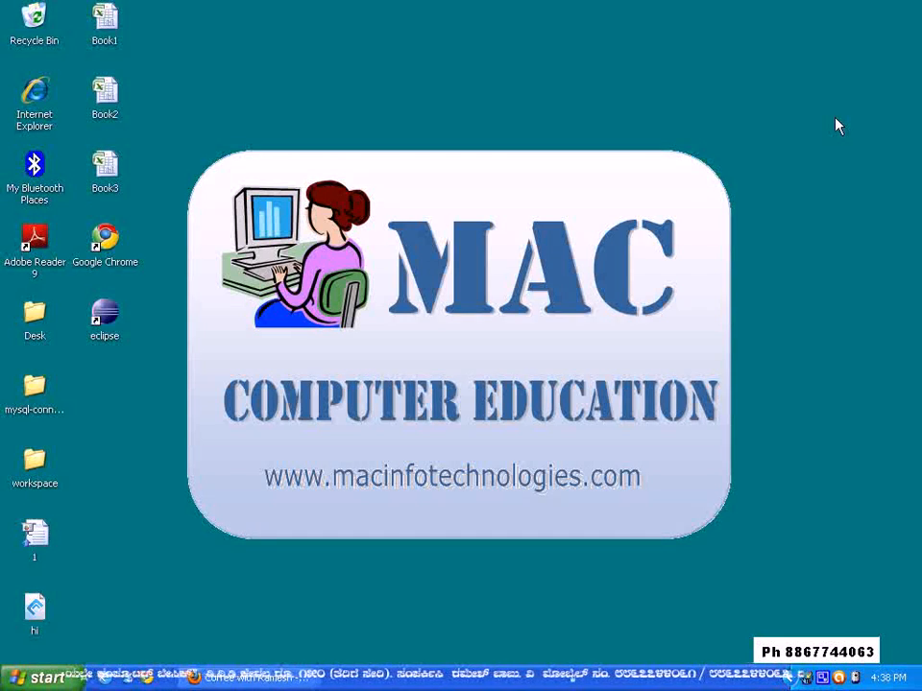